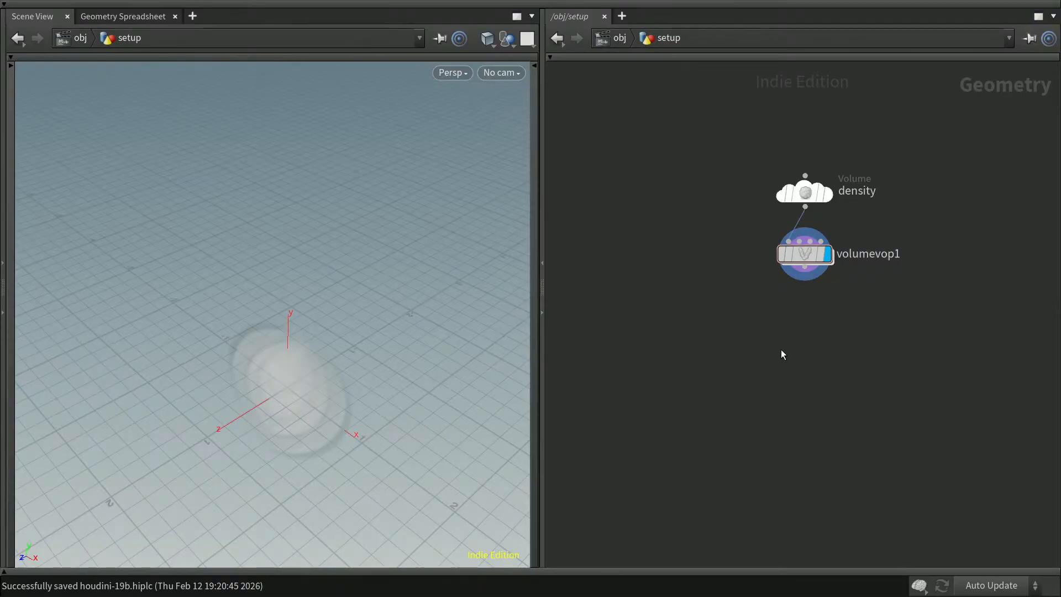
# - Add a Convert Volume node below volumevop1, wire volumevop1 into it and display its result
pyautogui.press('Tab')
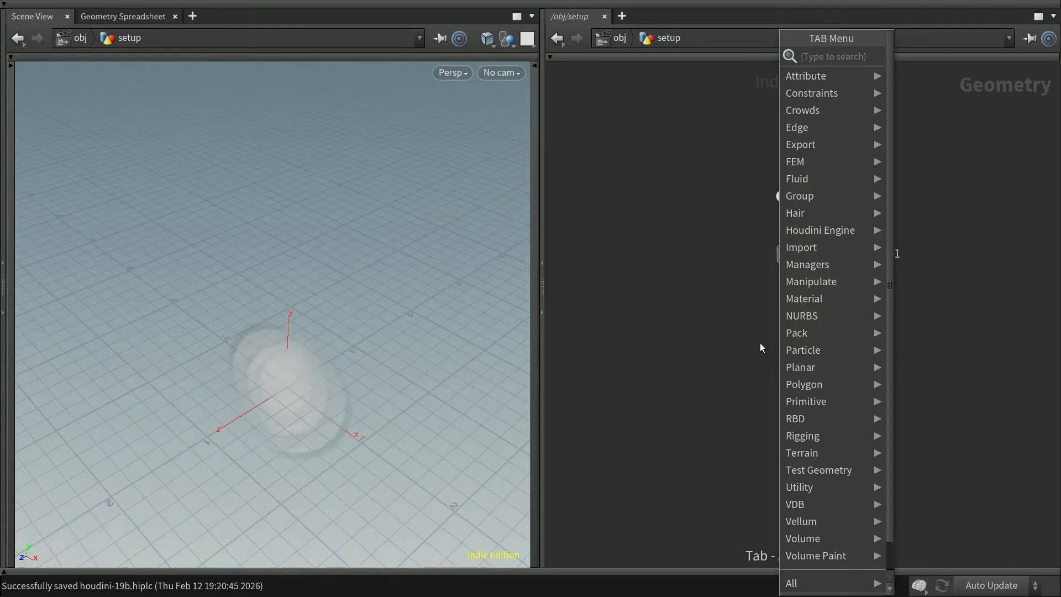
pyautogui.write('convert')
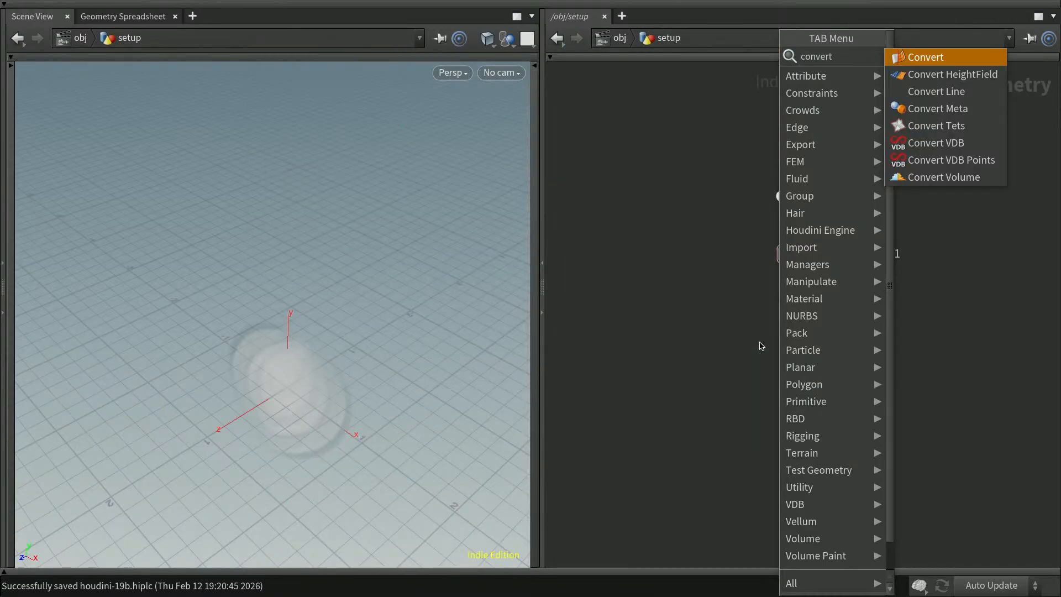
pyautogui.write('vol')
pyautogui.press('Return')
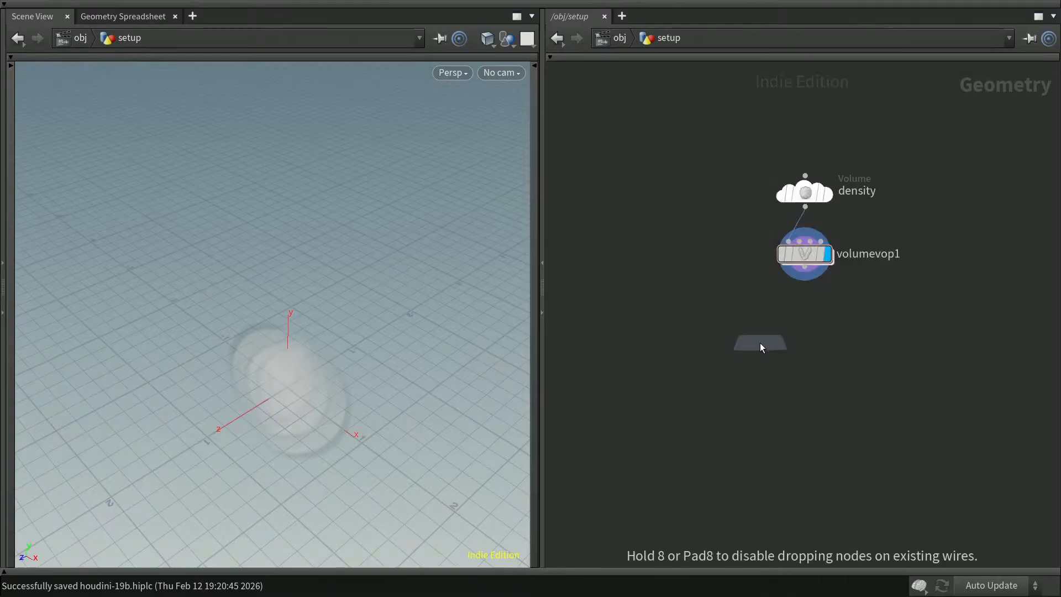
pyautogui.click(804, 313)
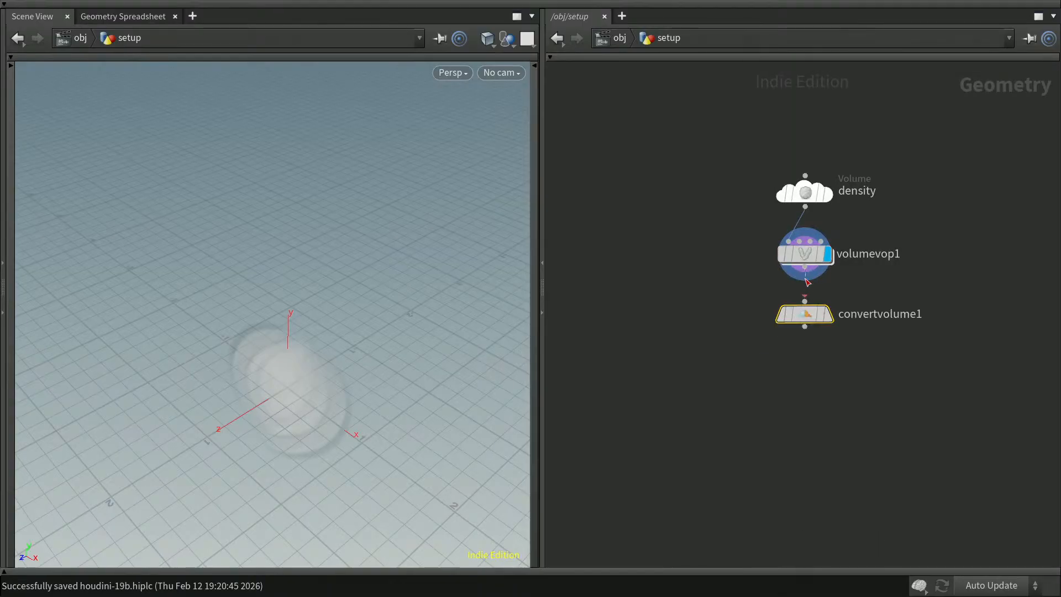
pyautogui.click(827, 314)
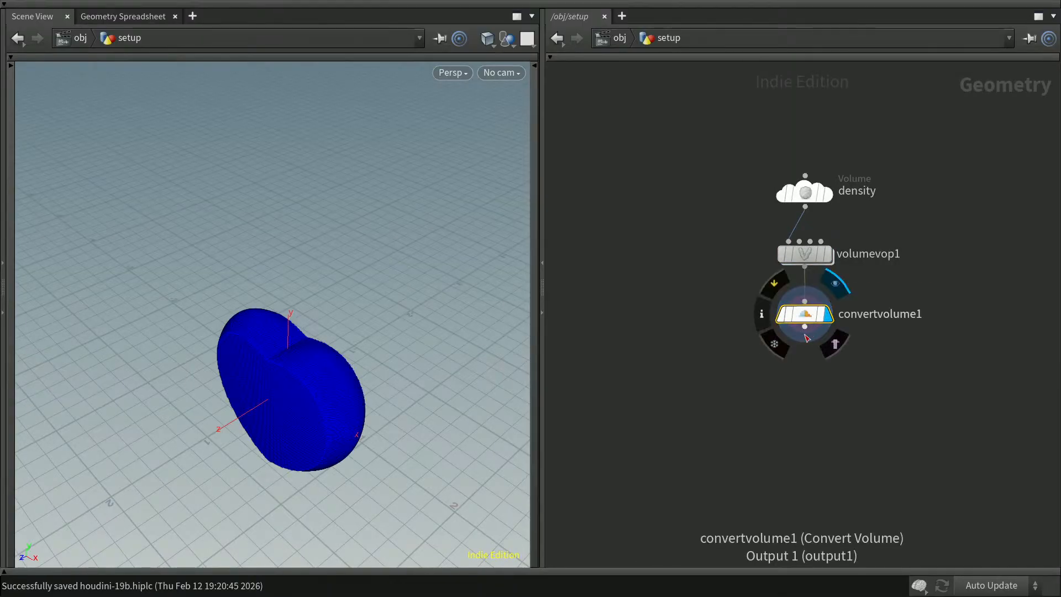
# - Turn off the blue back-face tint on the converted heart mesh in the viewport
pyautogui.click(533, 204)
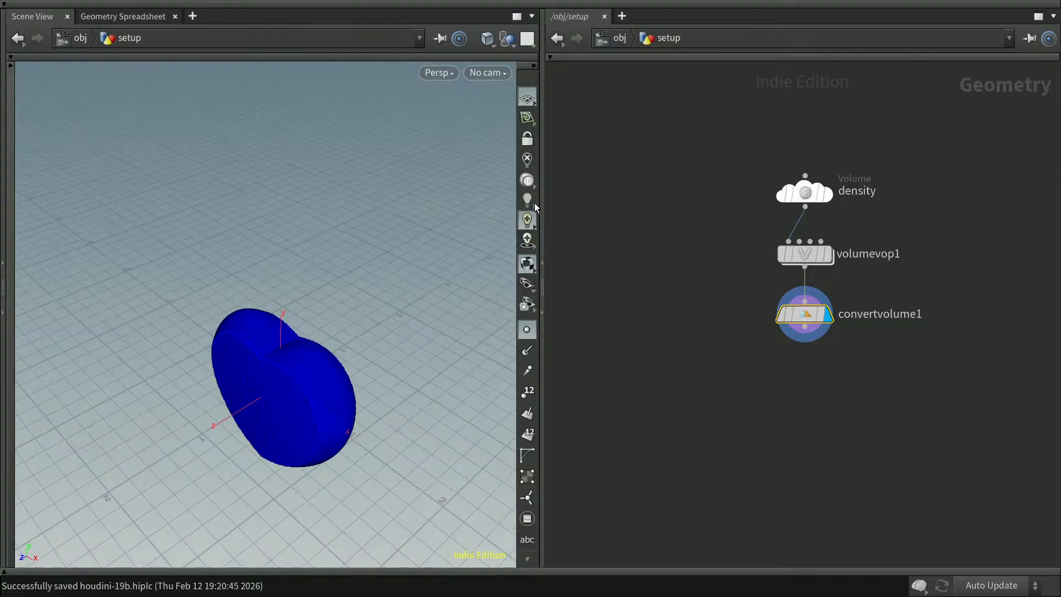
pyautogui.click(534, 65)
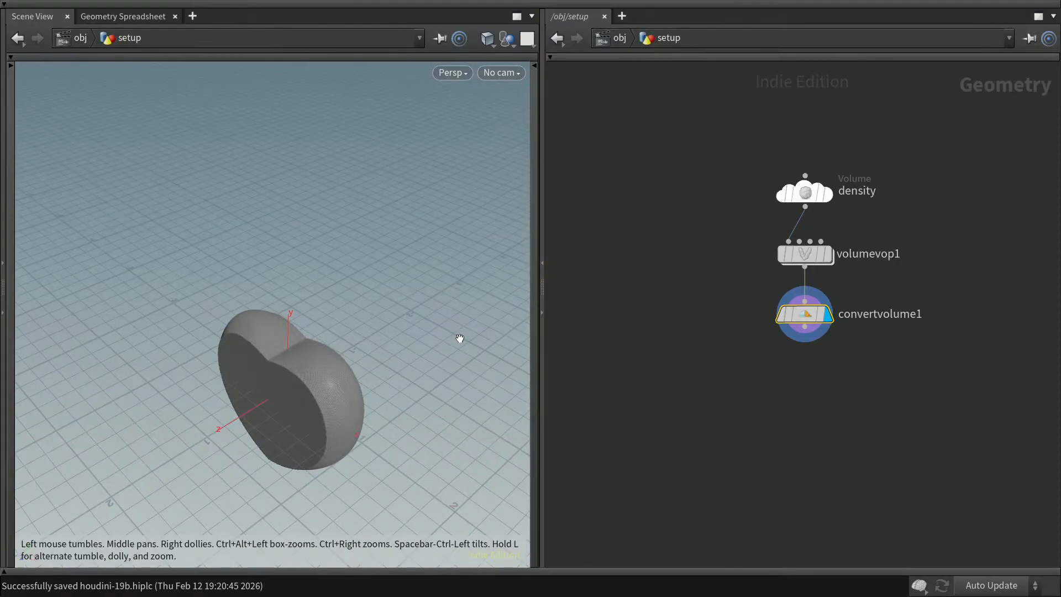
pyautogui.press('h')
pyautogui.moveTo(382, 320); pyautogui.dragTo(374, 348, button='right')
pyautogui.moveTo(315, 380); pyautogui.dragTo(372, 353, button='middle')
pyautogui.moveTo(373, 353); pyautogui.dragTo(302, 359)
pyautogui.moveTo(301, 360); pyautogui.dragTo(311, 355, button='middle')
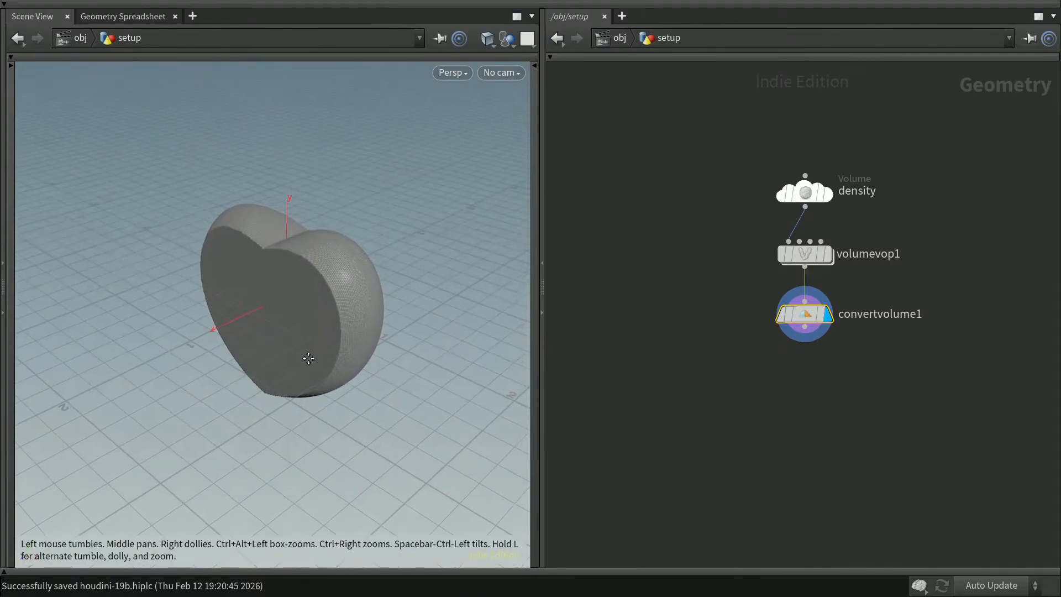
# - Add a Remesh node below convertvolume1, wire convertvolume1 into its first input and display its result
pyautogui.click(830, 428)
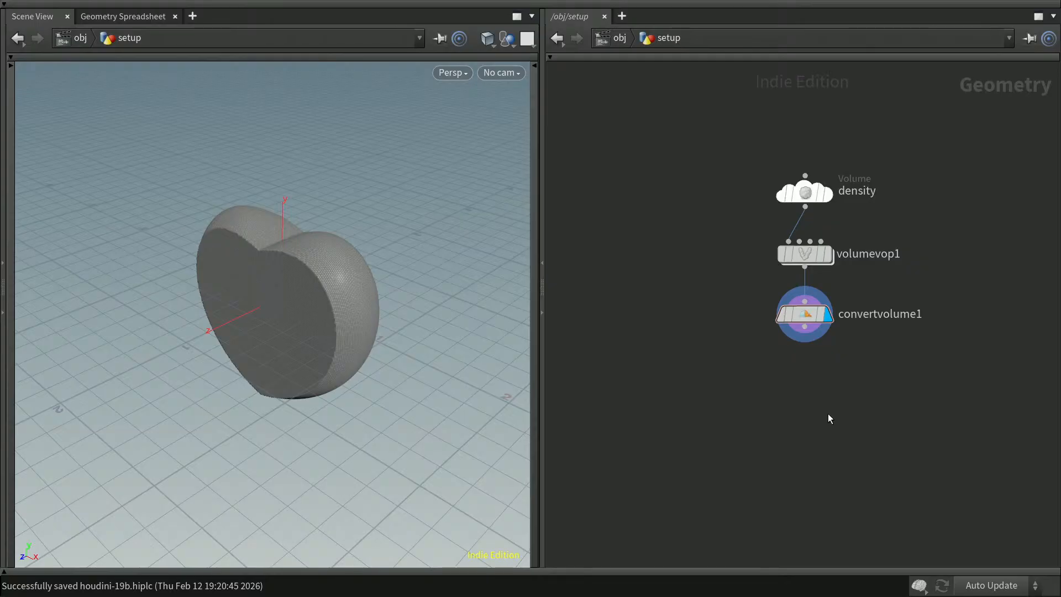
pyautogui.moveTo(840, 400); pyautogui.dragTo(848, 343, button='middle')
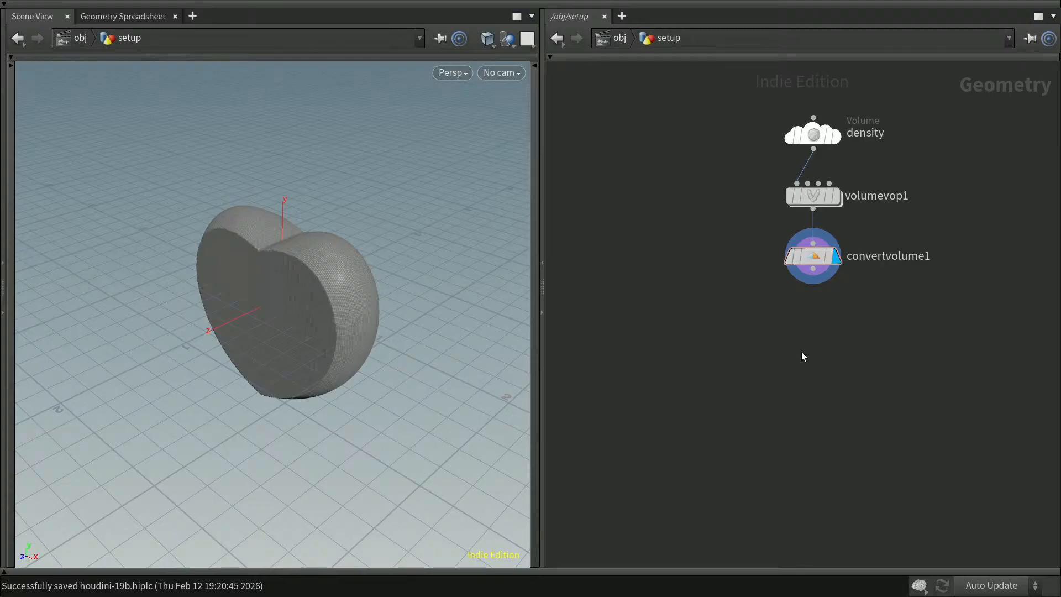
pyautogui.press('Tab')
pyautogui.write('remesh')
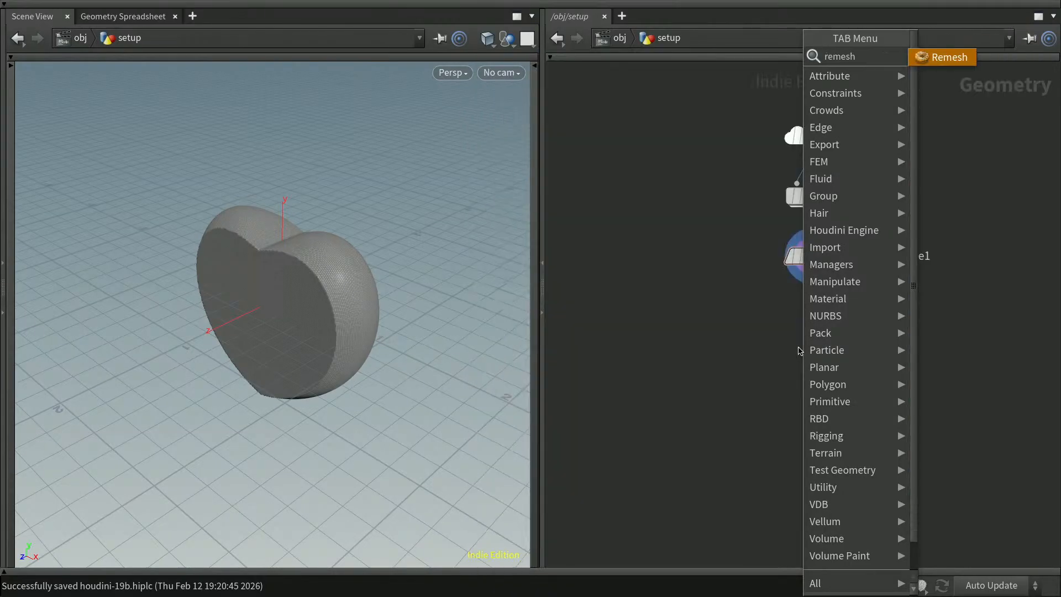
pyautogui.press('Return')
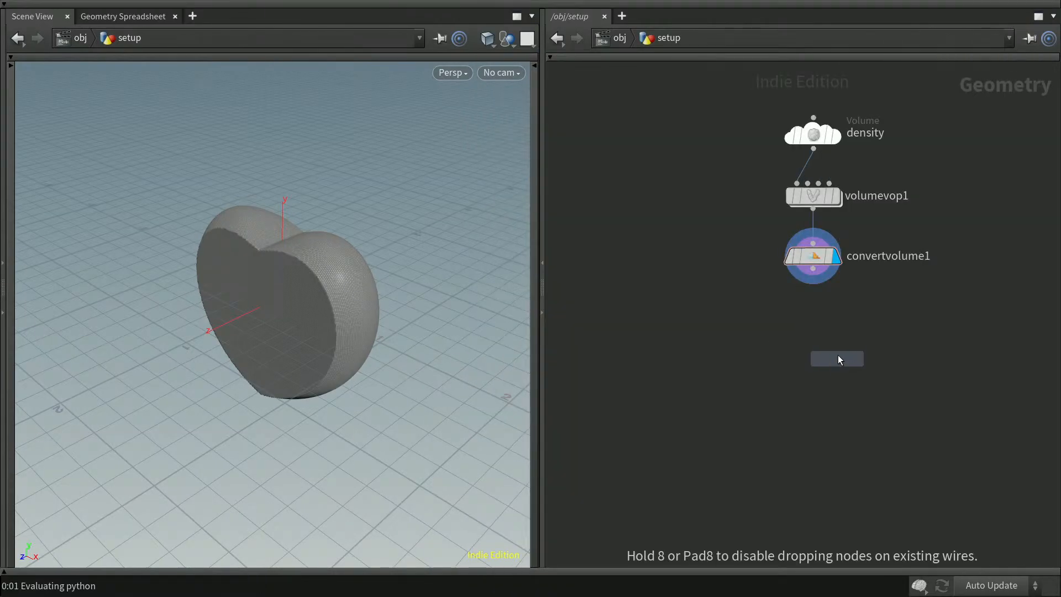
pyautogui.click(811, 326)
pyautogui.moveTo(819, 285)
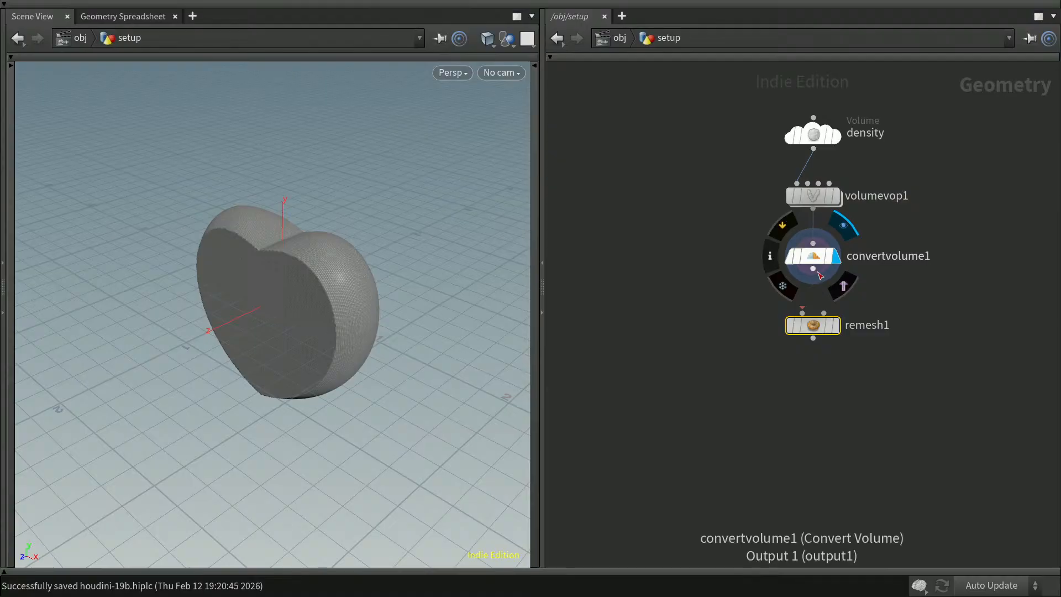
pyautogui.click(813, 270)
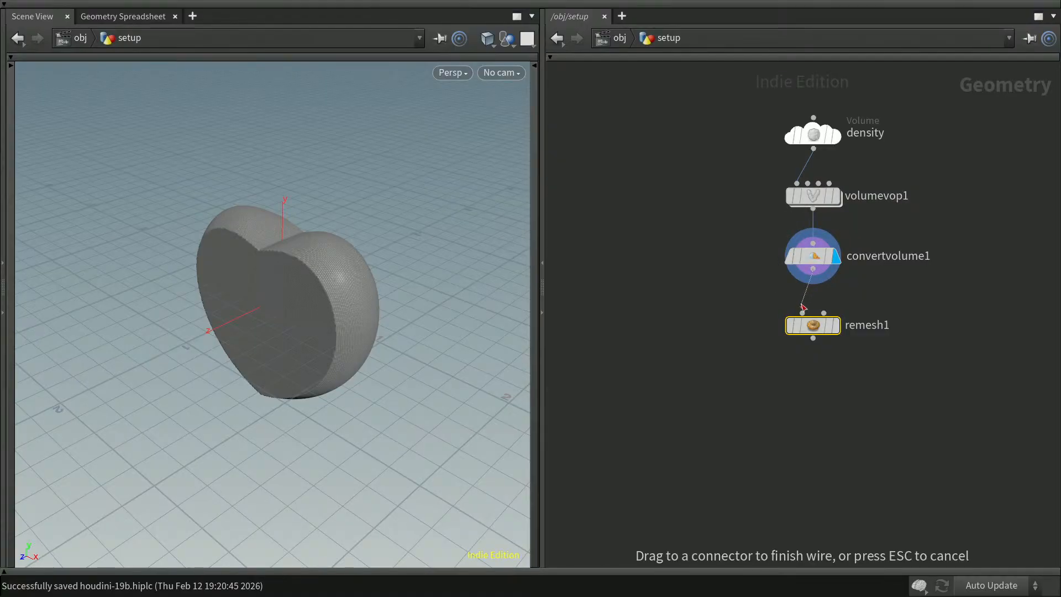
pyautogui.click(802, 312)
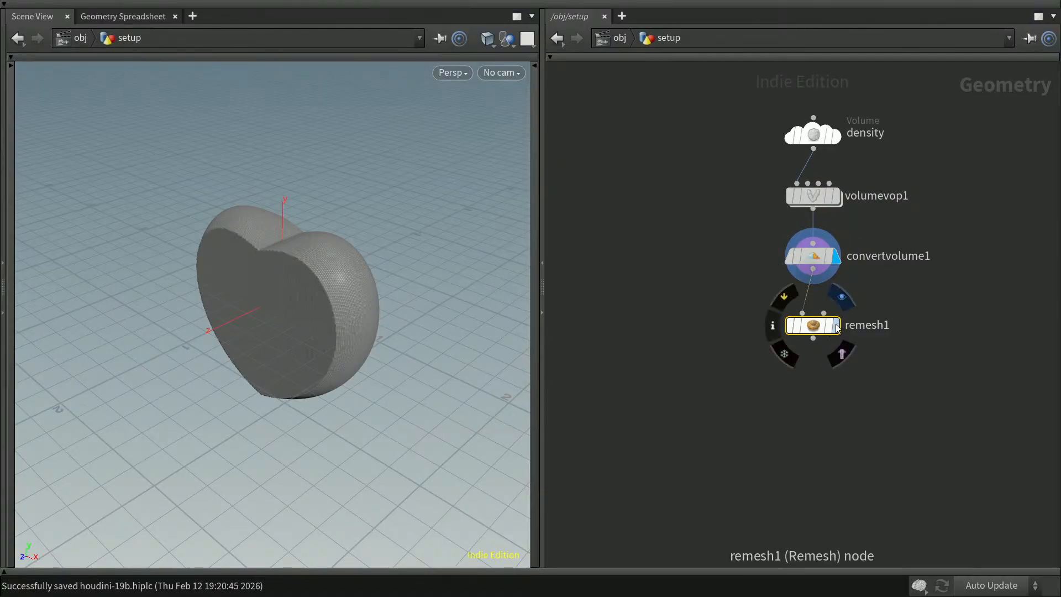
pyautogui.click(834, 330)
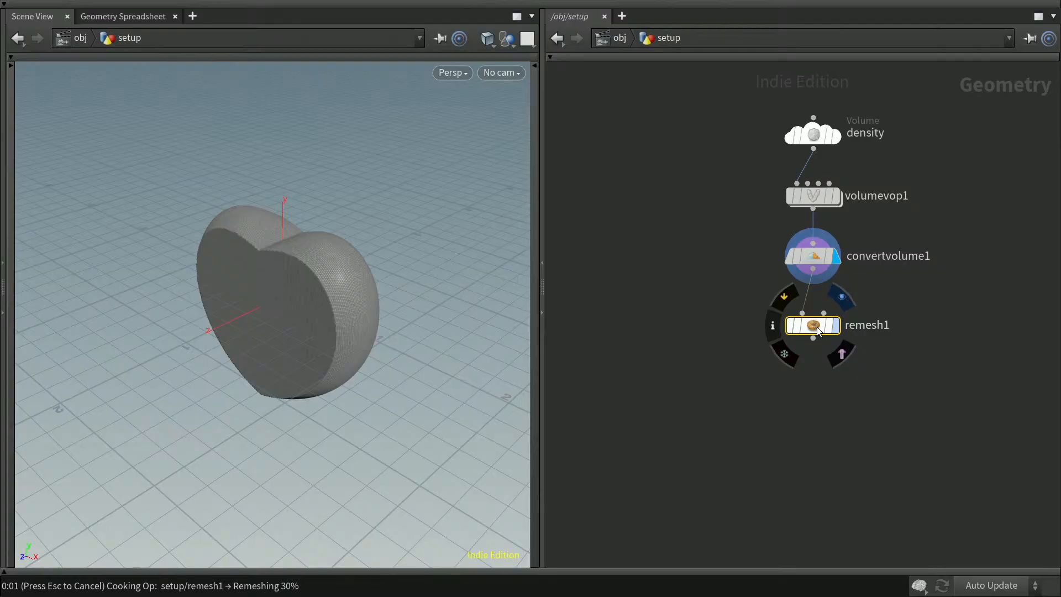
pyautogui.hotkey('ctrl', 's')
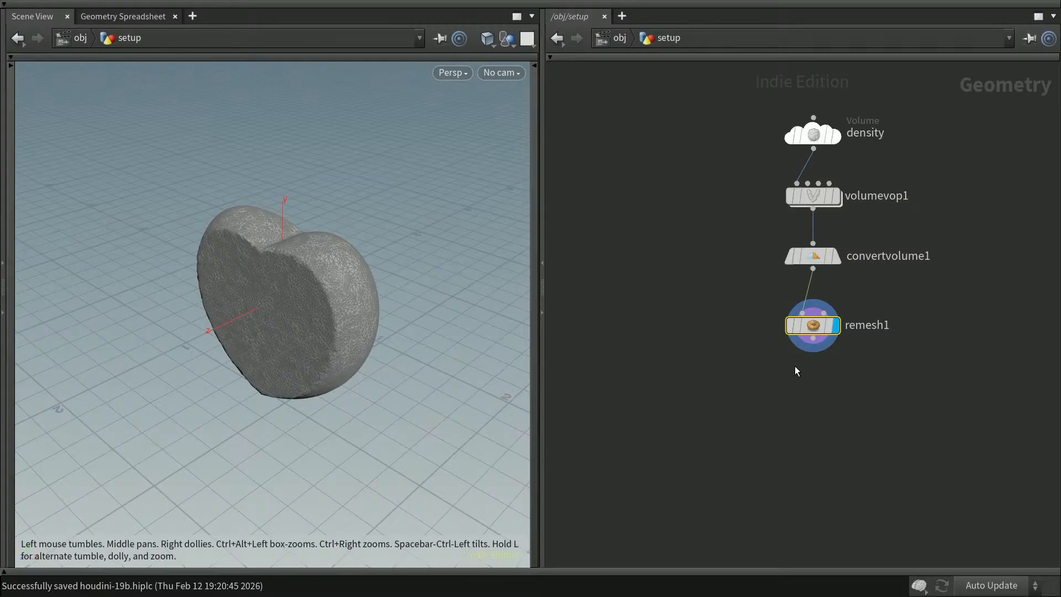
# - Switch the Remesh node to Adaptive sizing with 3 iterations, and save the scene
pyautogui.press('p')
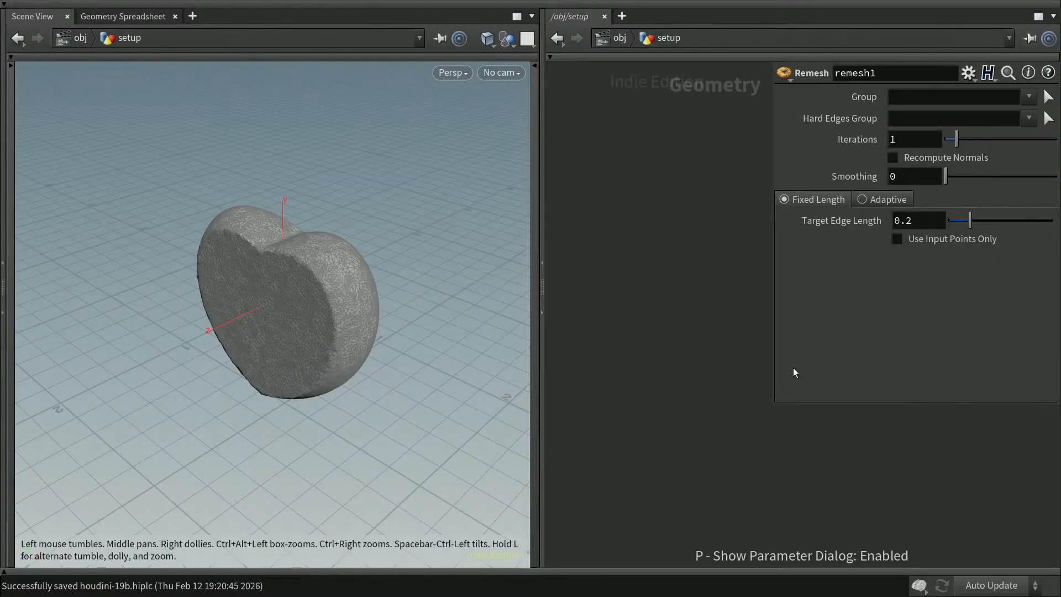
pyautogui.click(861, 199)
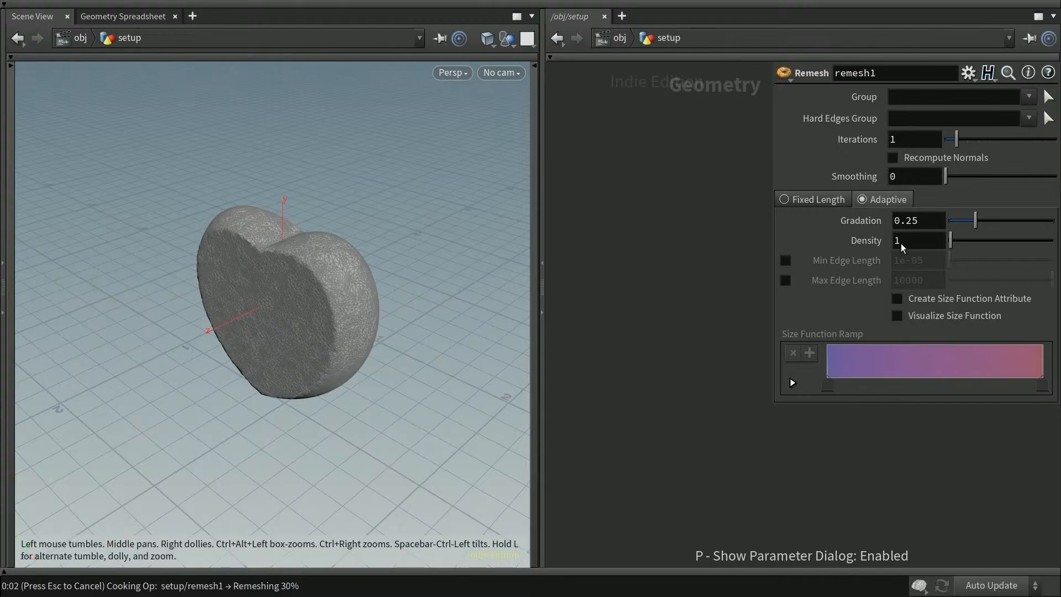
pyautogui.click(892, 140)
pyautogui.write('3')
pyautogui.press('Return')
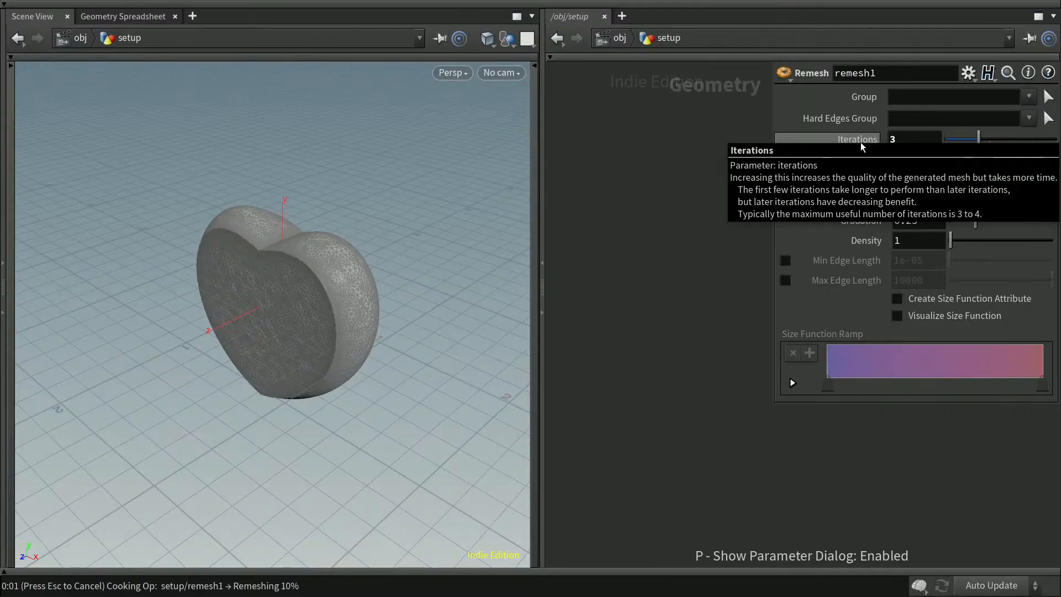
pyautogui.hotkey('ctrl', 's')
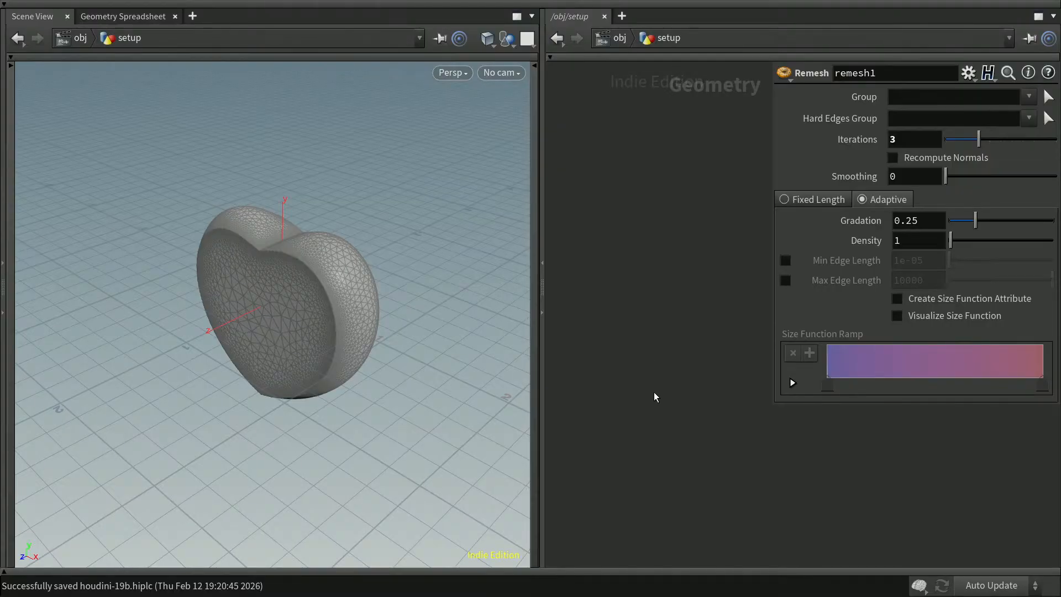
pyautogui.press('p')
pyautogui.hotkey('ctrl', 's')
# - Add an unconnected Line node below remesh1, offset it slightly to the side and display it
pyautogui.moveTo(763, 416); pyautogui.dragTo(754, 393, button='middle')
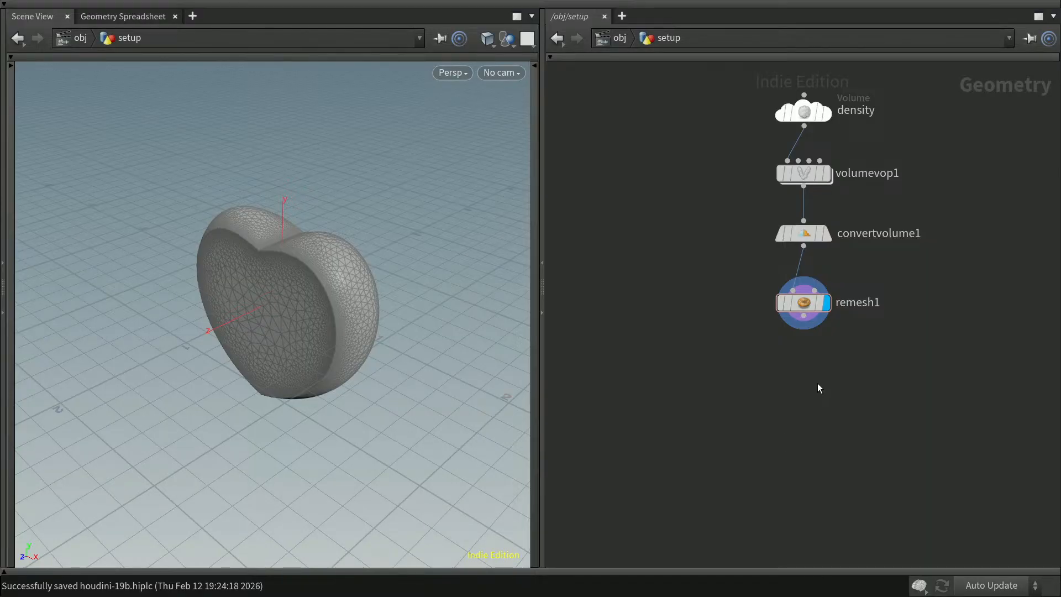
pyautogui.press('Tab')
pyautogui.write('line')
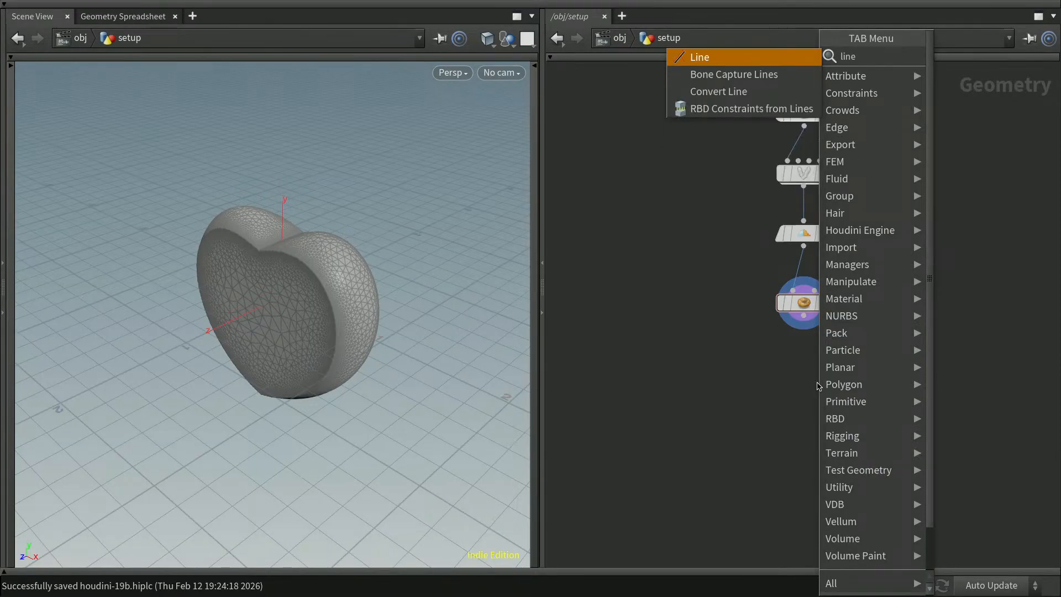
pyautogui.press('Return')
pyautogui.click(817, 383)
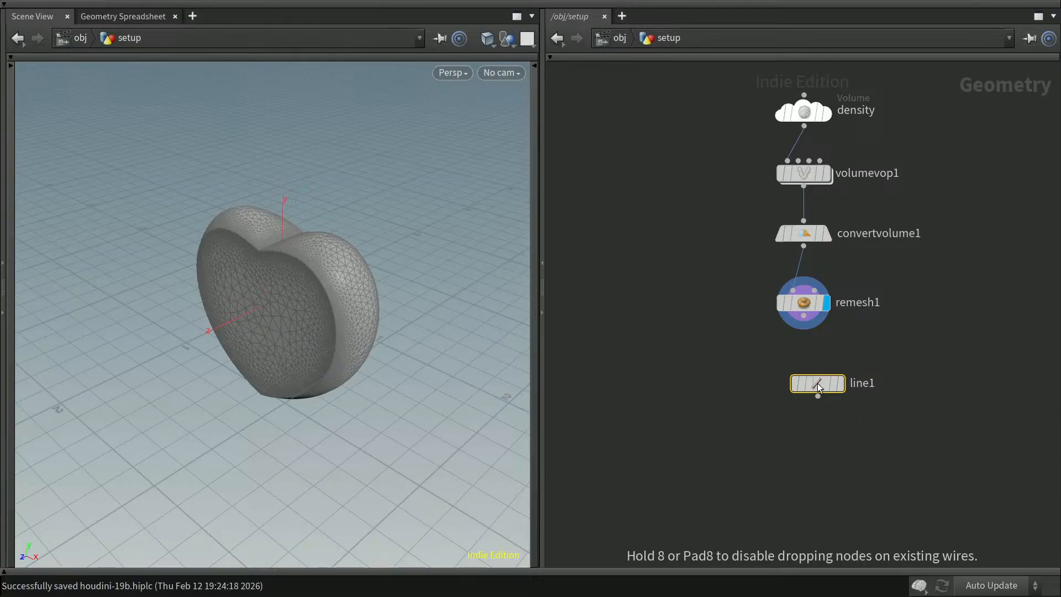
pyautogui.moveTo(839, 387); pyautogui.dragTo(877, 387)
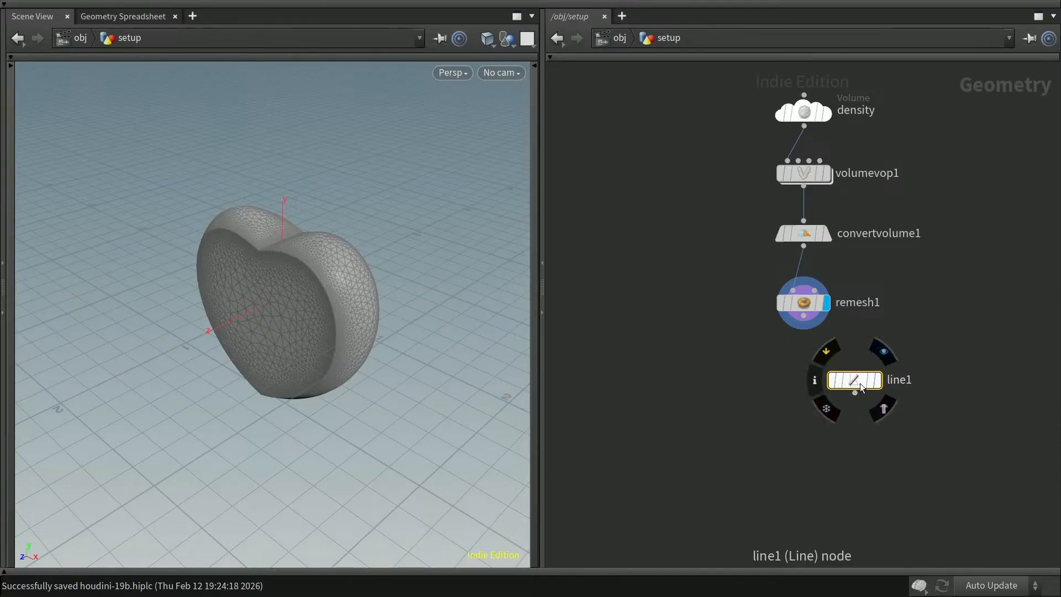
pyautogui.click(877, 384)
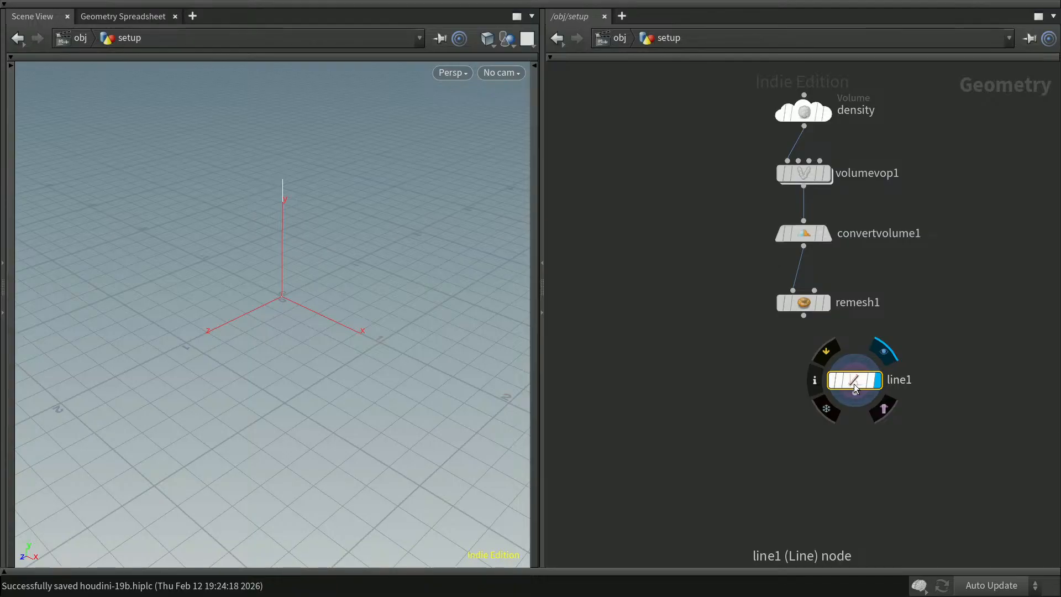
# - Set the line's direction to 1, 0, 0 and turn on point display in the viewport
pyautogui.press('p')
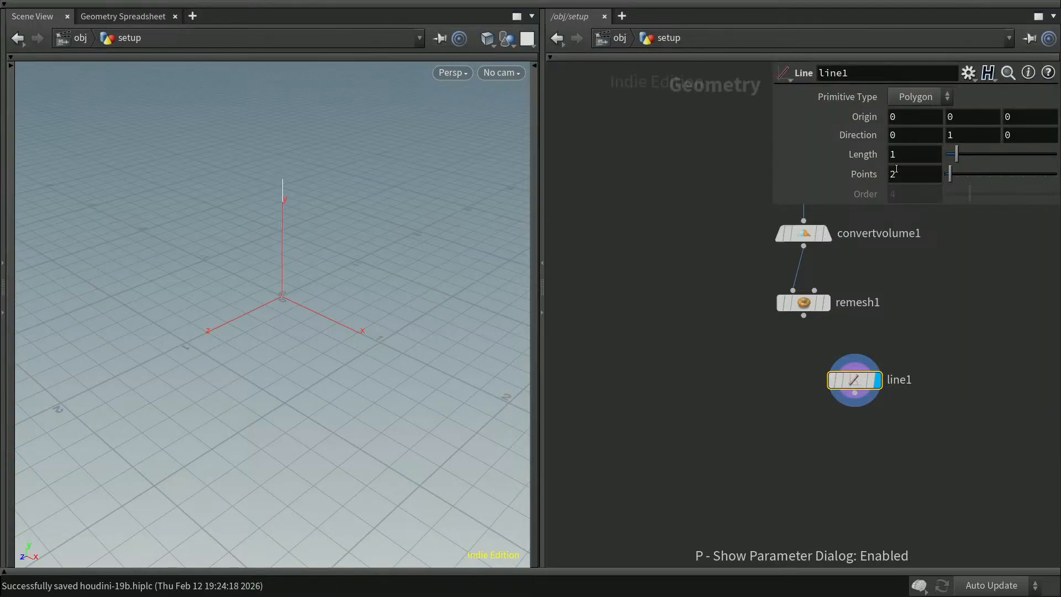
pyautogui.click(900, 135)
pyautogui.write('1')
pyautogui.press('Tab')
pyautogui.write('0')
pyautogui.press('Return')
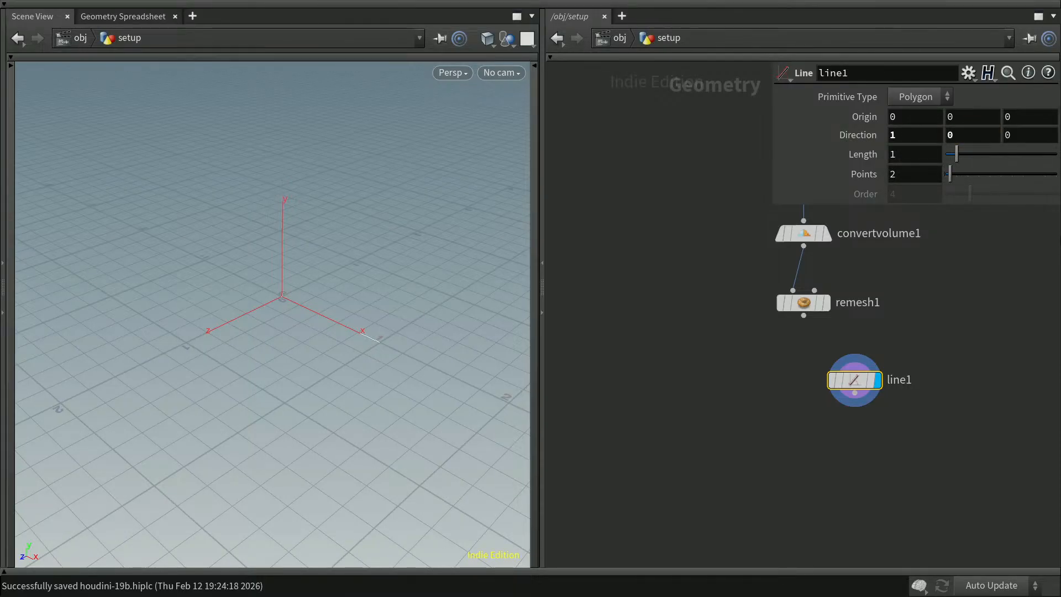
pyautogui.click(534, 323)
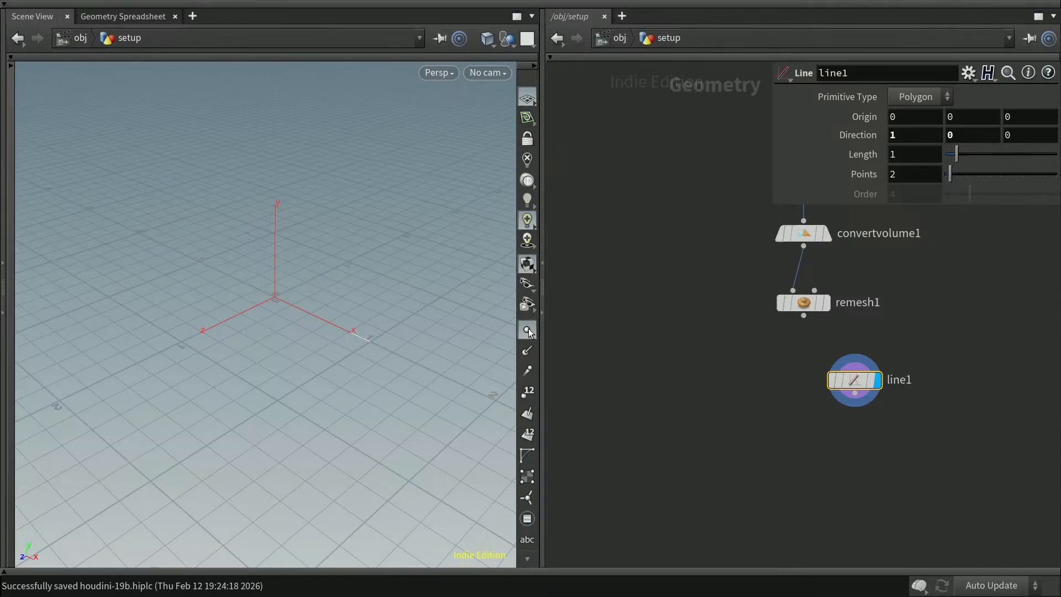
pyautogui.click(535, 65)
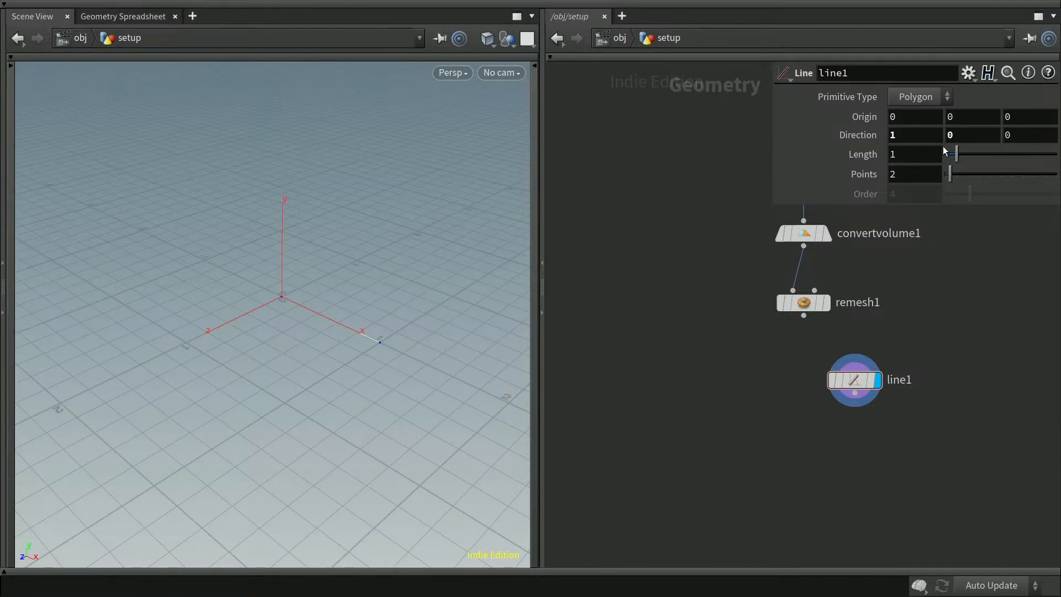
# - Set the X origin of the line to -0.5
pyautogui.click(915, 123)
pyautogui.press('BackSpace')
pyautogui.write('-0.5')
pyautogui.press('Return')
# - Try a line length of 2 and set the length back to 1
pyautogui.moveTo(898, 153); pyautogui.dragTo(870, 154)
pyautogui.write('2')
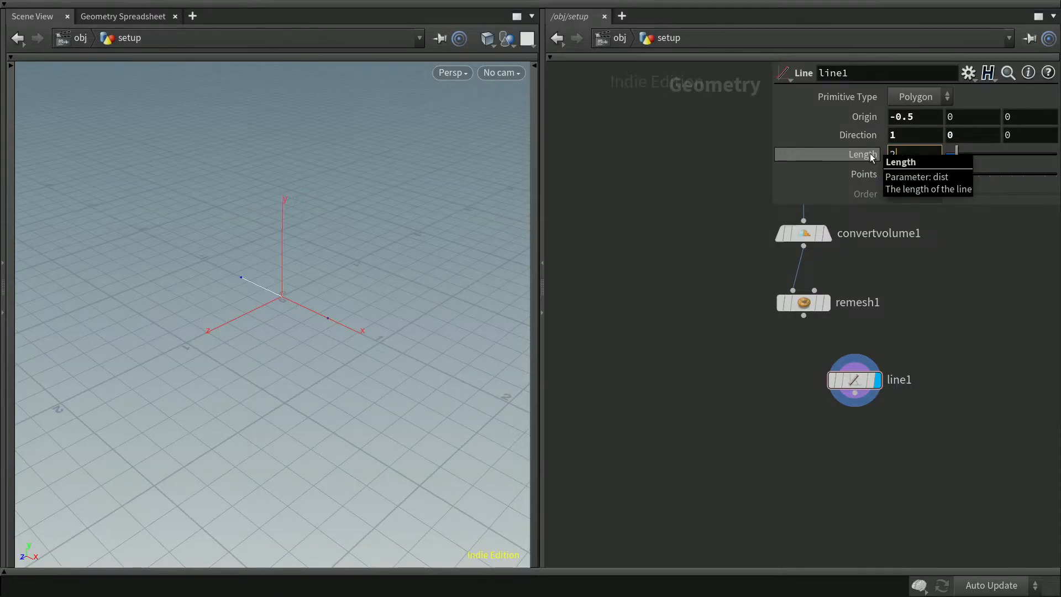
pyautogui.press('Return')
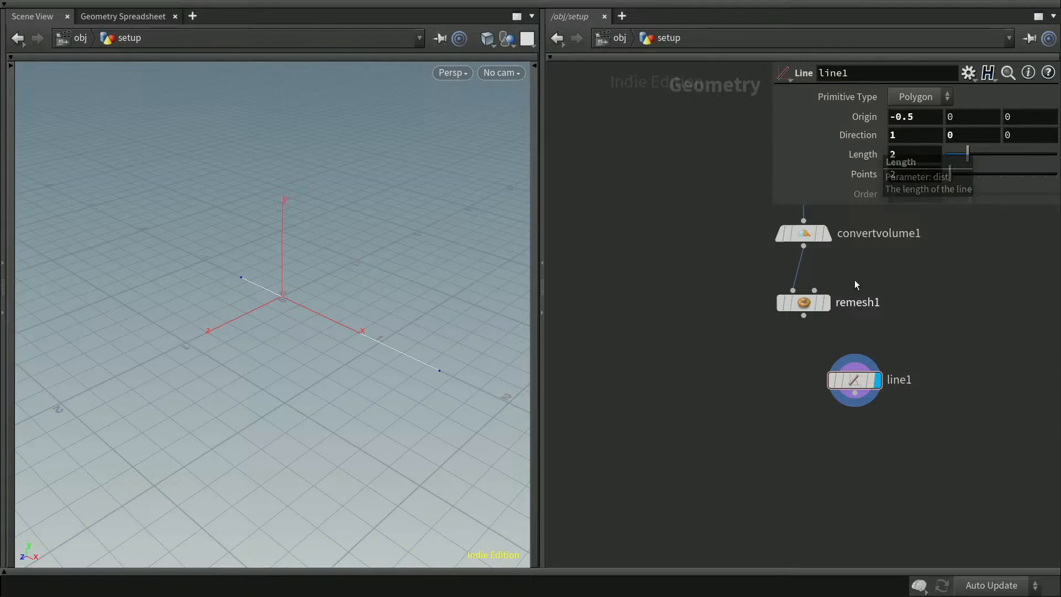
pyautogui.moveTo(904, 156); pyautogui.dragTo(879, 156)
pyautogui.write('1')
pyautogui.press('Return')
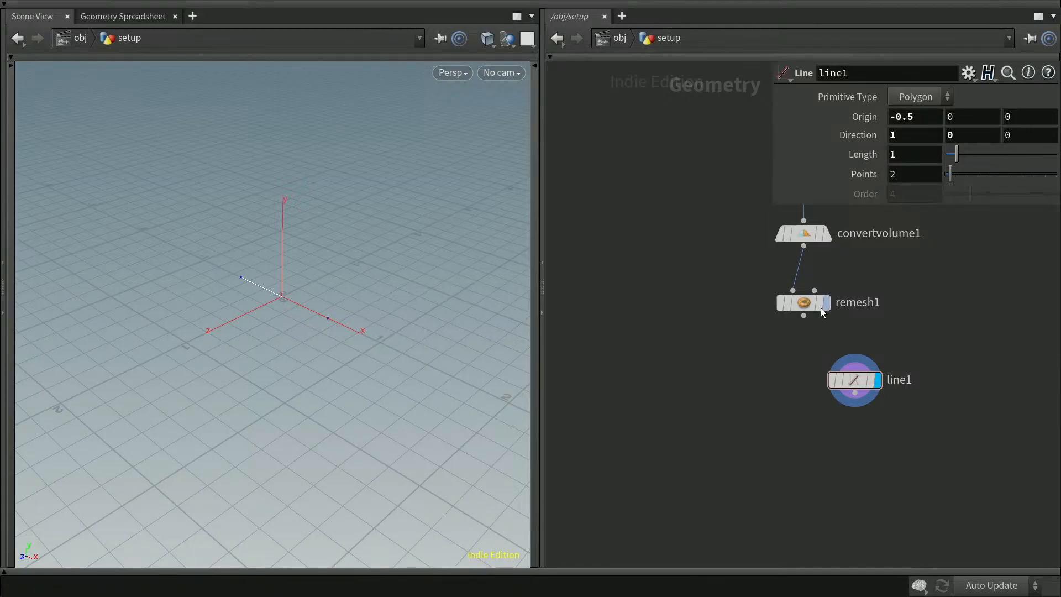
# - Turn on the template flag of remesh1 to show the heart together with the line
pyautogui.moveTo(821, 303)
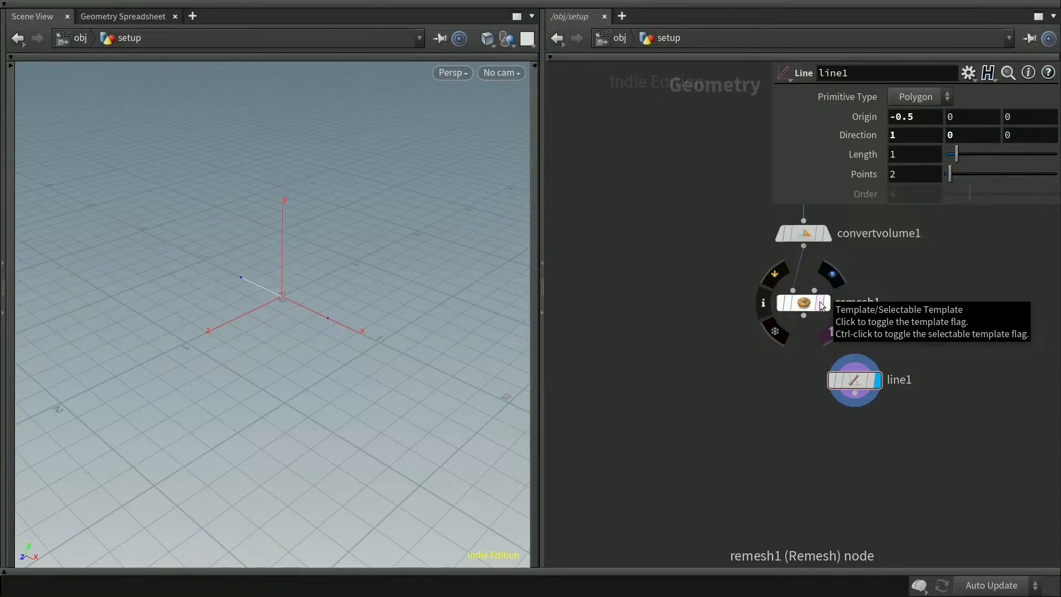
pyautogui.click(821, 304)
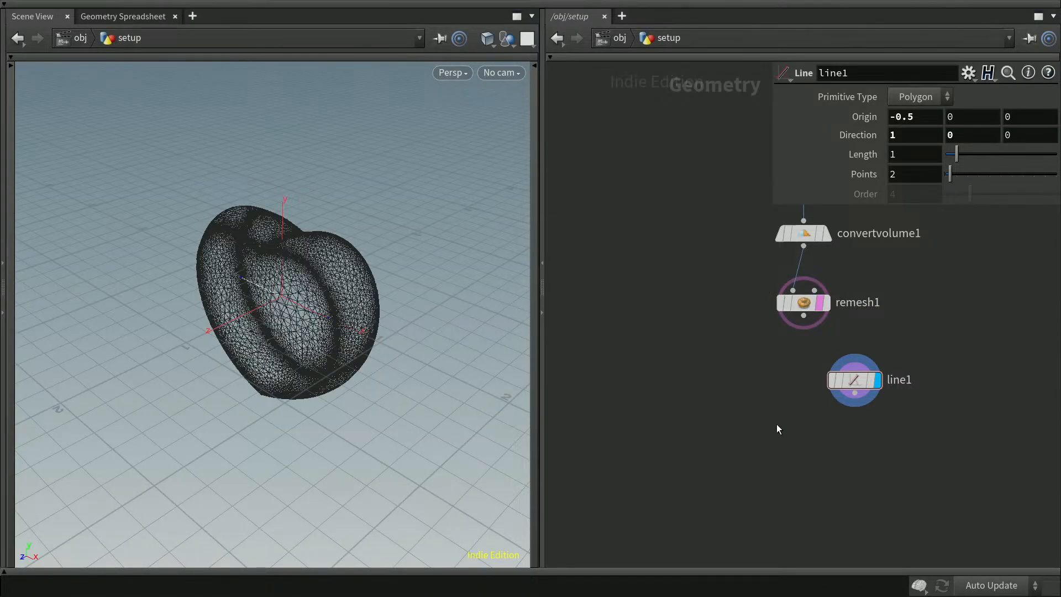
# - Examine the heart and the line running through it from several angles
pyautogui.moveTo(365, 391)
pyautogui.mouseDown()
pyautogui.moveTo(415, 379)
pyautogui.moveTo(229, 434)
pyautogui.moveTo(386, 395)
pyautogui.moveTo(386, 420)
pyautogui.moveTo(374, 402)
pyautogui.mouseUp()
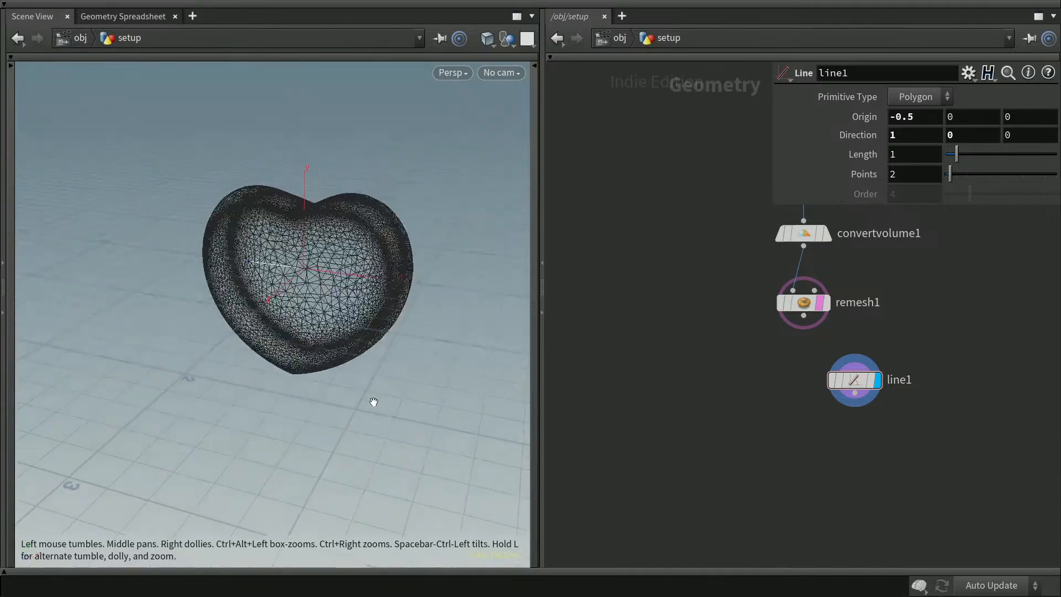
pyautogui.hotkey('space', 'h')
pyautogui.moveTo(279, 379)
pyautogui.mouseDown(button='right')
pyautogui.moveTo(336, 374)
pyautogui.moveTo(275, 372)
pyautogui.moveTo(294, 386)
pyautogui.mouseUp(button='right')
pyautogui.moveTo(362, 354); pyautogui.dragTo(283, 378, button='middle')
pyautogui.moveTo(282, 378); pyautogui.dragTo(284, 440)
pyautogui.moveTo(284, 440); pyautogui.dragTo(405, 244, button='middle')
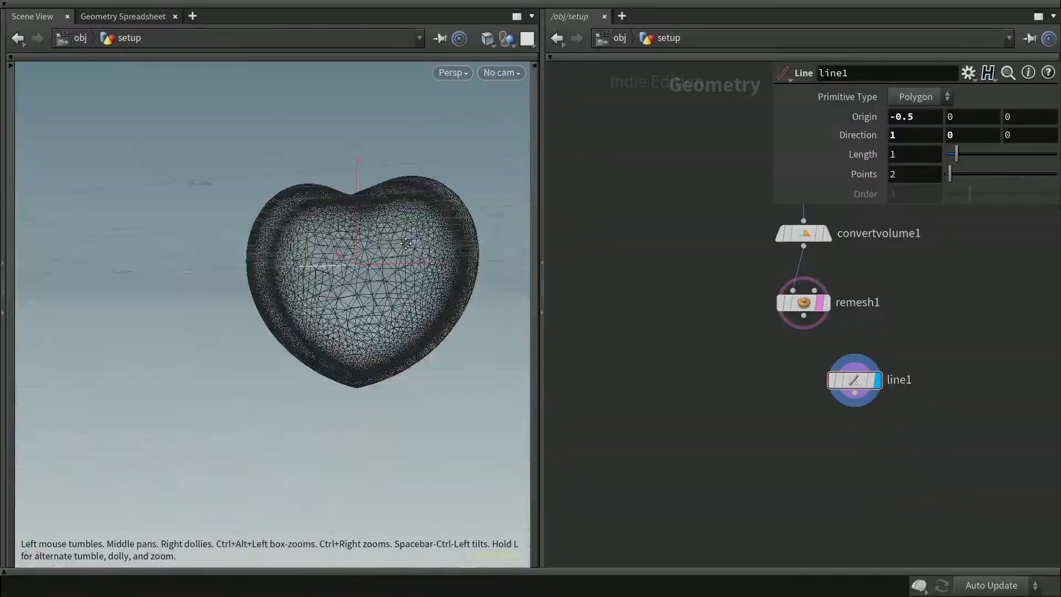
pyautogui.moveTo(421, 333); pyautogui.dragTo(385, 324)
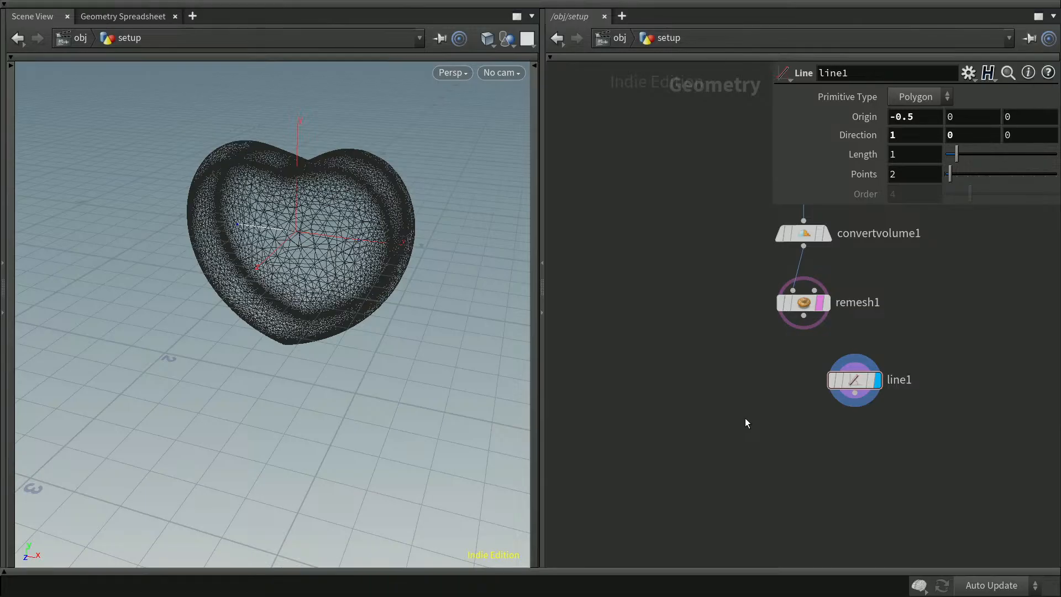
# - Add a Voronoi Split node to the network below remesh1 and line1
pyautogui.moveTo(854, 380); pyautogui.dragTo(867, 380)
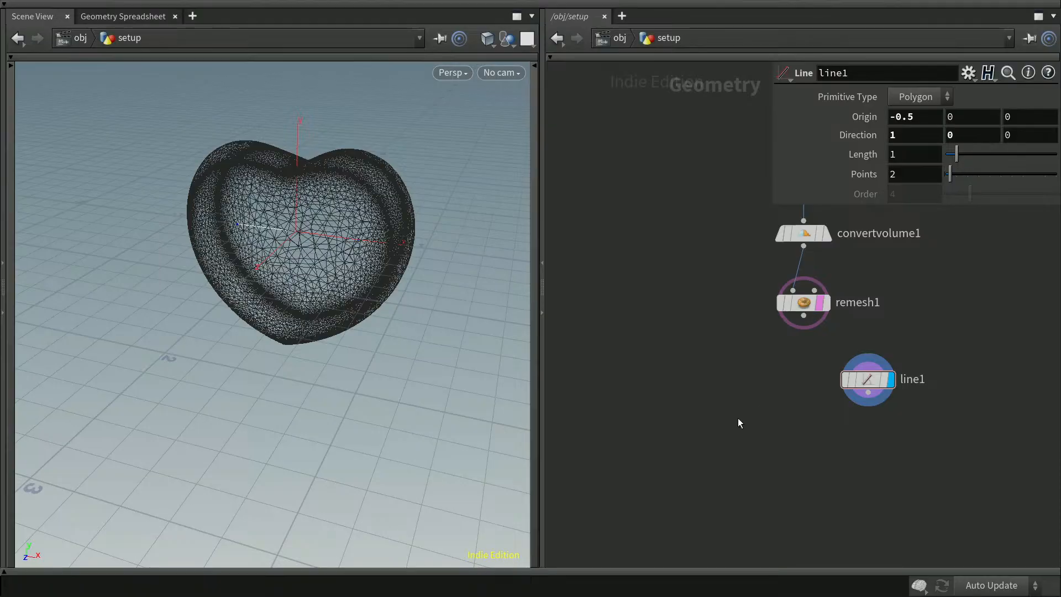
pyautogui.press('Tab')
pyautogui.write('vo')
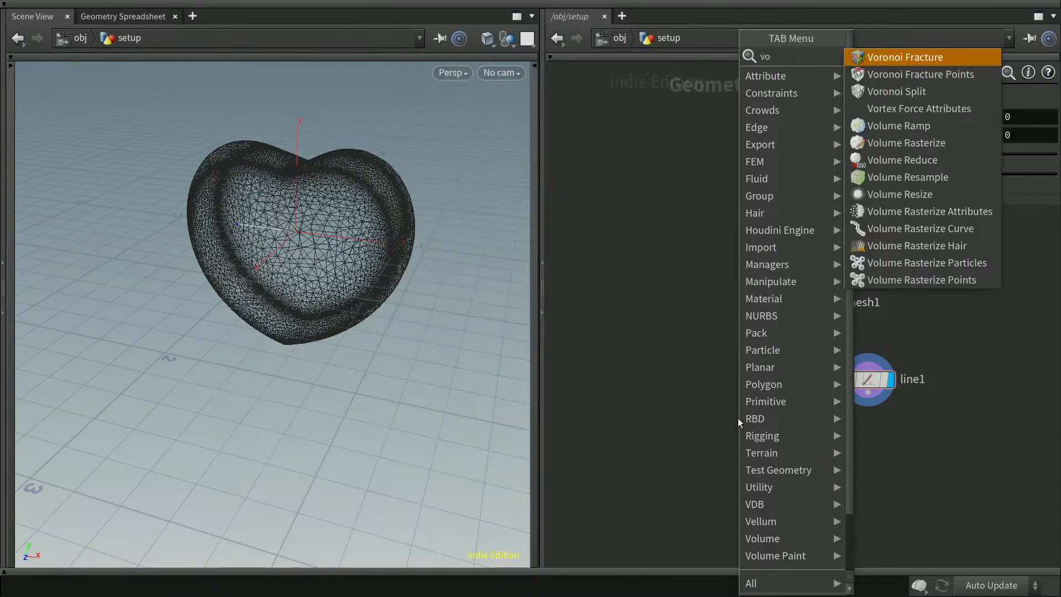
pyautogui.press('Down')
pyautogui.press('Down')
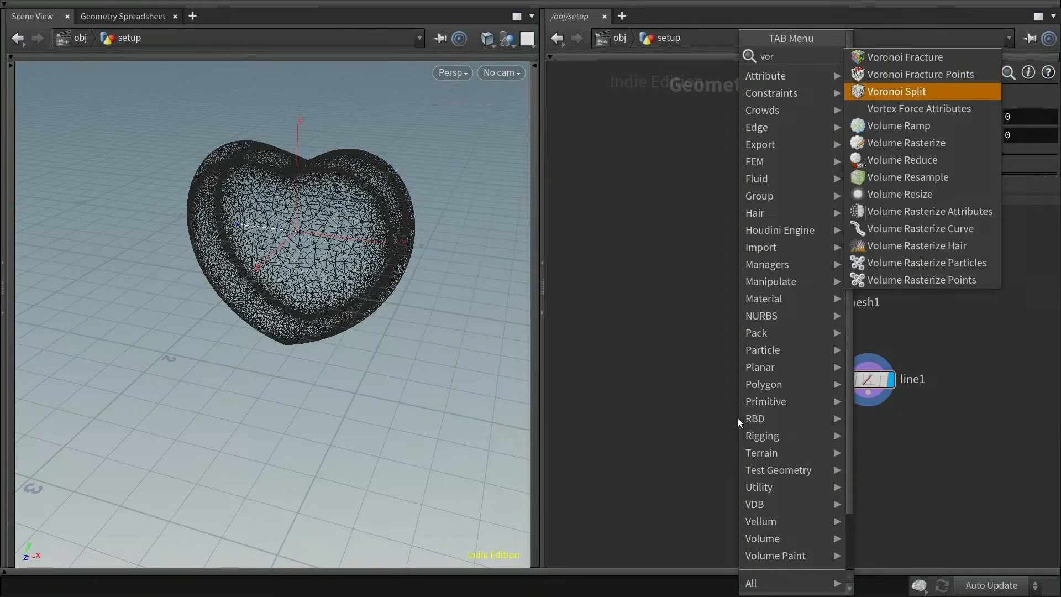
pyautogui.press('Return')
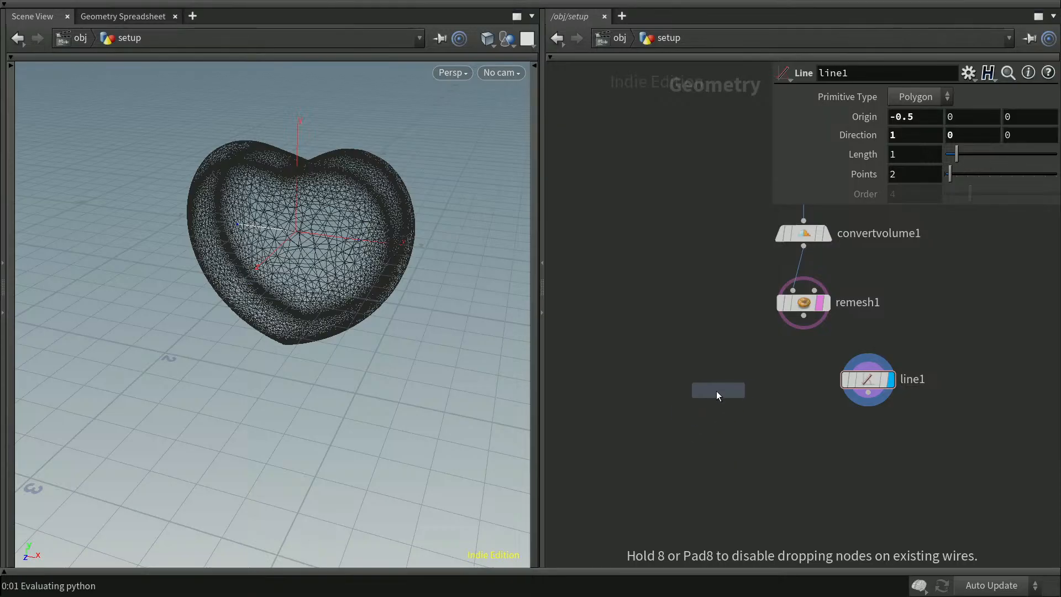
pyautogui.click(738, 387)
pyautogui.moveTo(742, 400); pyautogui.dragTo(761, 426)
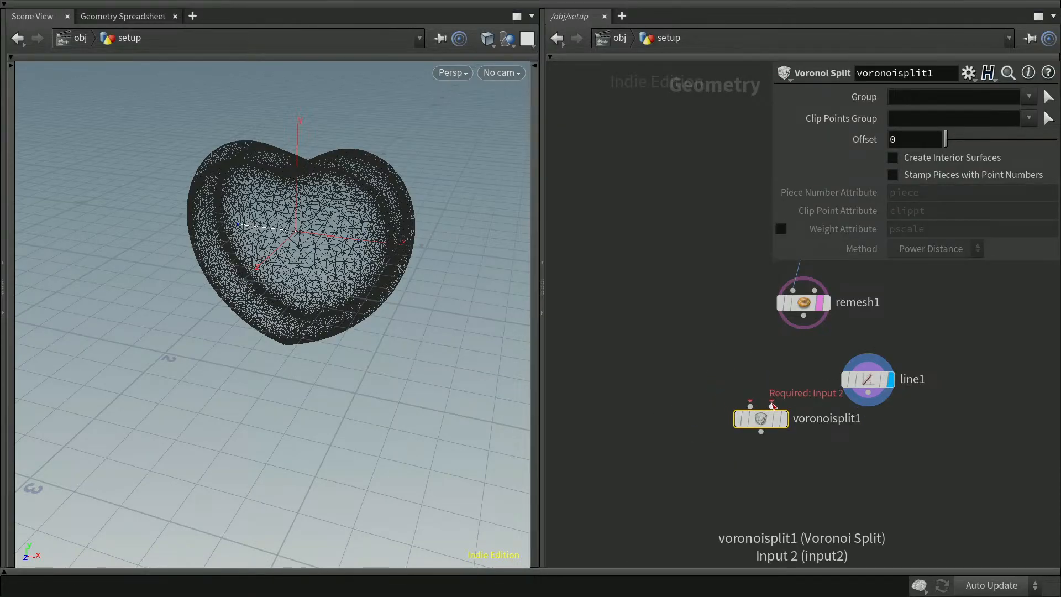
# - Connect remesh1 to the first input and line1 to the second input of voronoisplit1, and display its result
pyautogui.moveTo(763, 418); pyautogui.dragTo(804, 315)
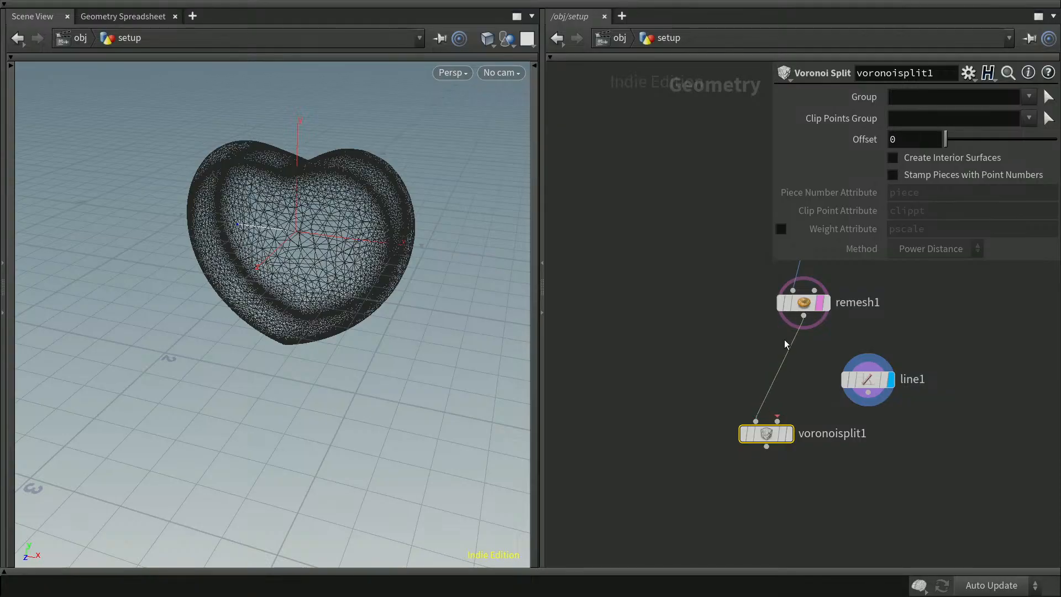
pyautogui.moveTo(768, 435); pyautogui.dragTo(868, 393)
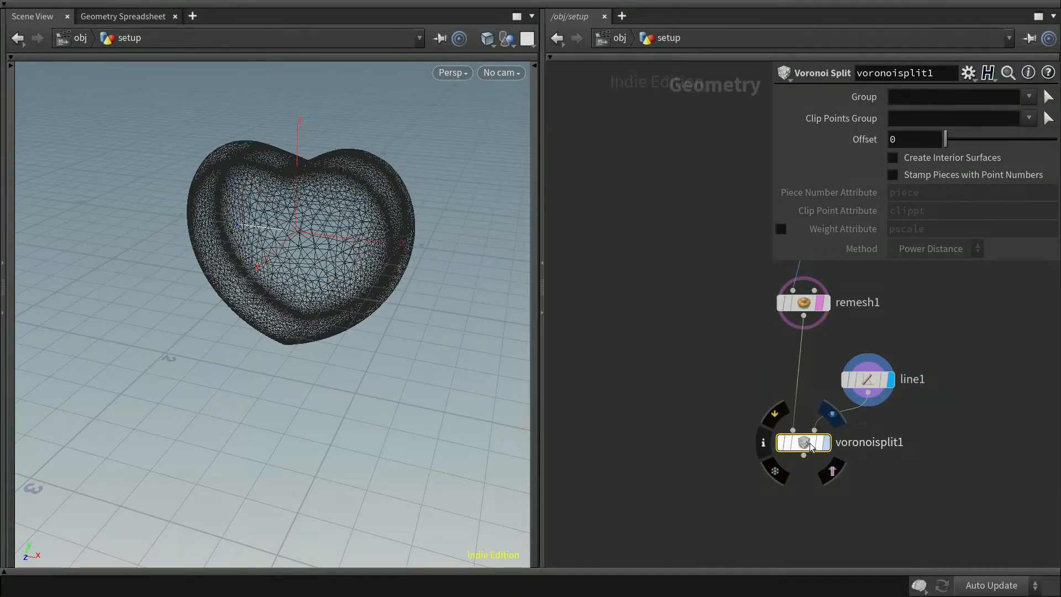
pyautogui.click(535, 124)
pyautogui.click(526, 116)
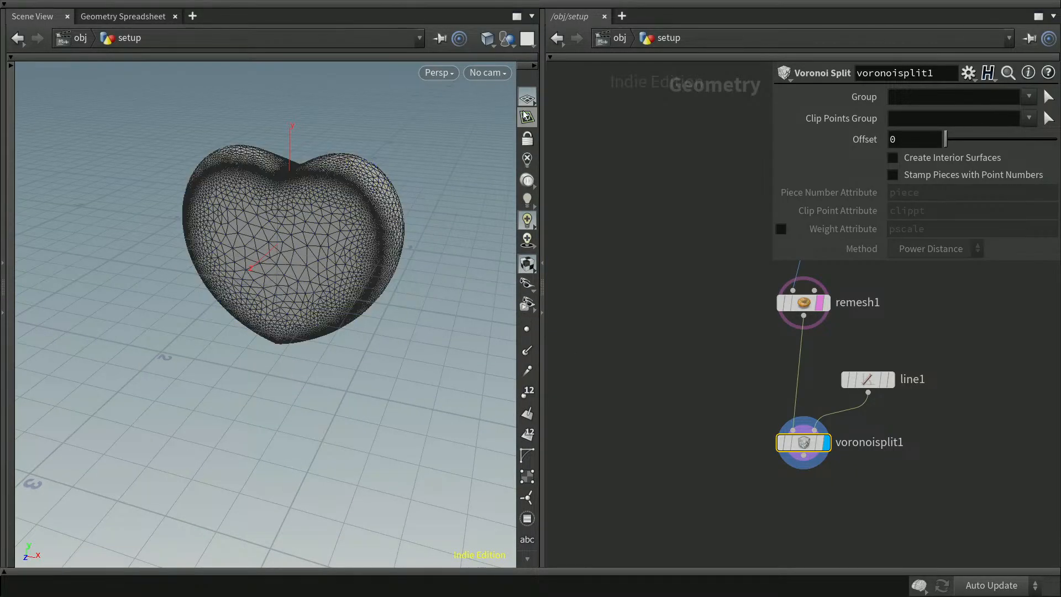
pyautogui.click(527, 66)
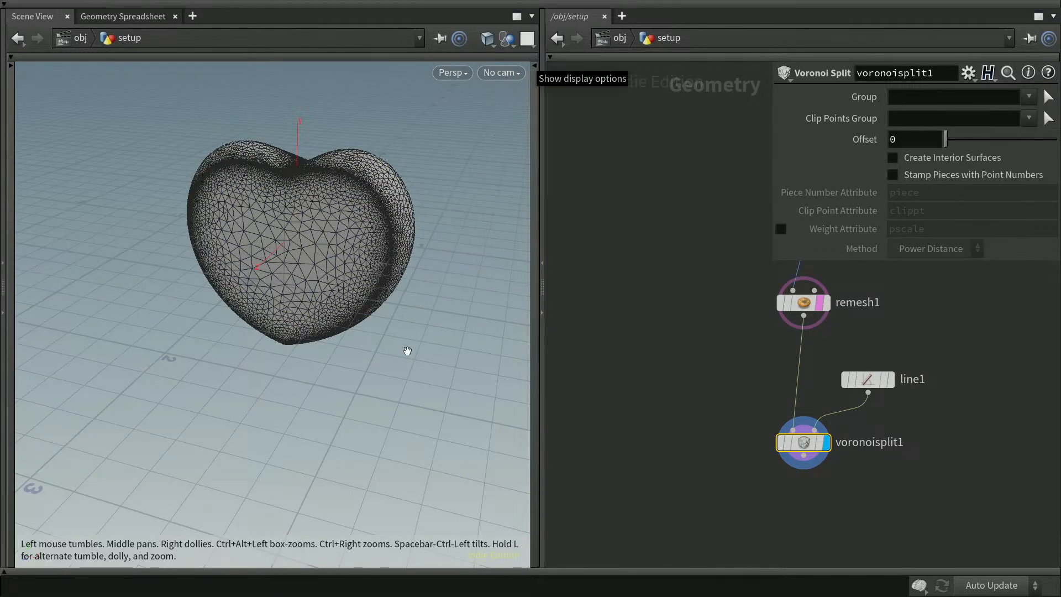
# - Hide cam1 at the object level, frame the heart in the viewport, and return to the setup network
pyautogui.moveTo(409, 323); pyautogui.dragTo(416, 392)
pyautogui.moveTo(416, 392); pyautogui.dragTo(409, 441, button='middle')
pyautogui.moveTo(409, 390)
pyautogui.mouseDown()
pyautogui.moveTo(412, 365)
pyautogui.moveTo(413, 392)
pyautogui.mouseUp()
pyautogui.press('h')
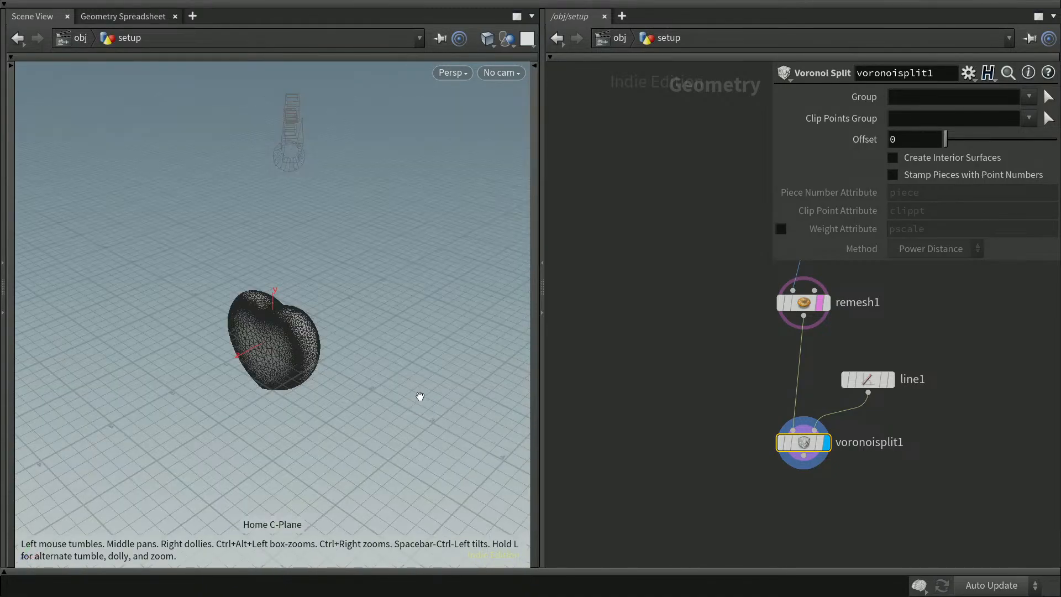
pyautogui.click(650, 421)
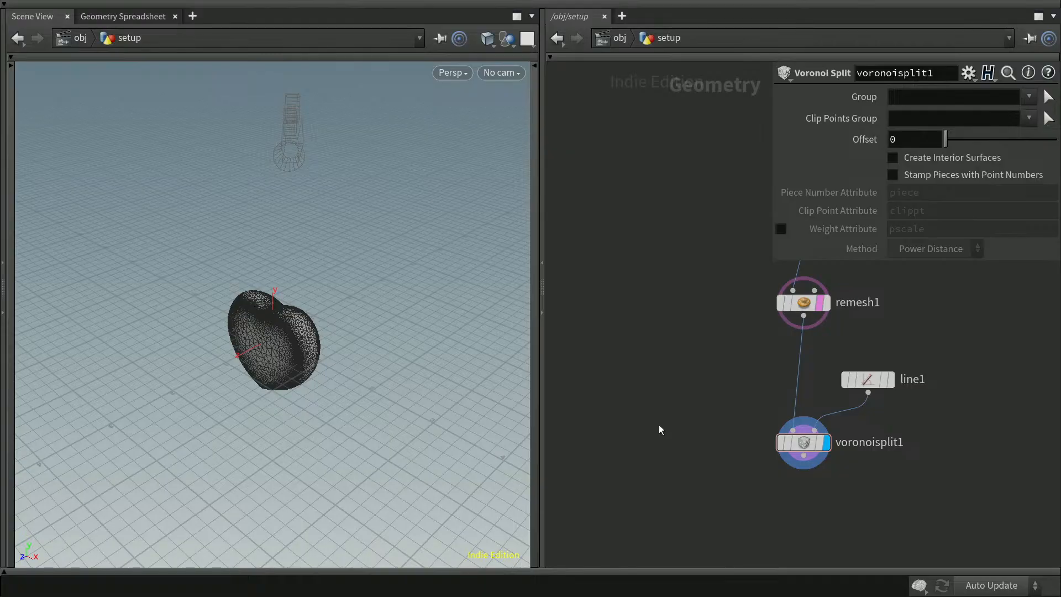
pyautogui.press('u')
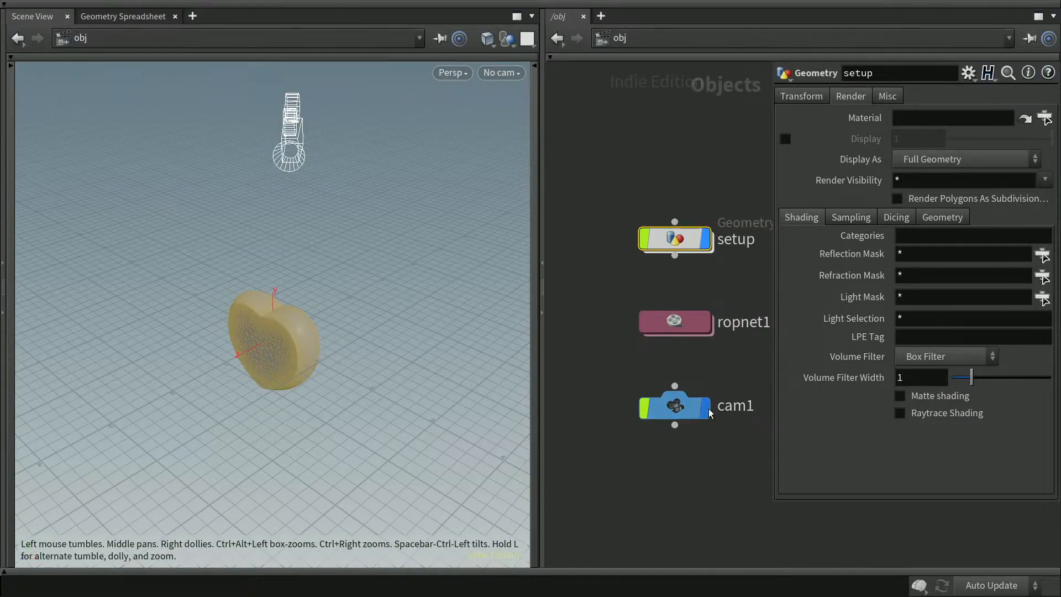
pyautogui.click(701, 468)
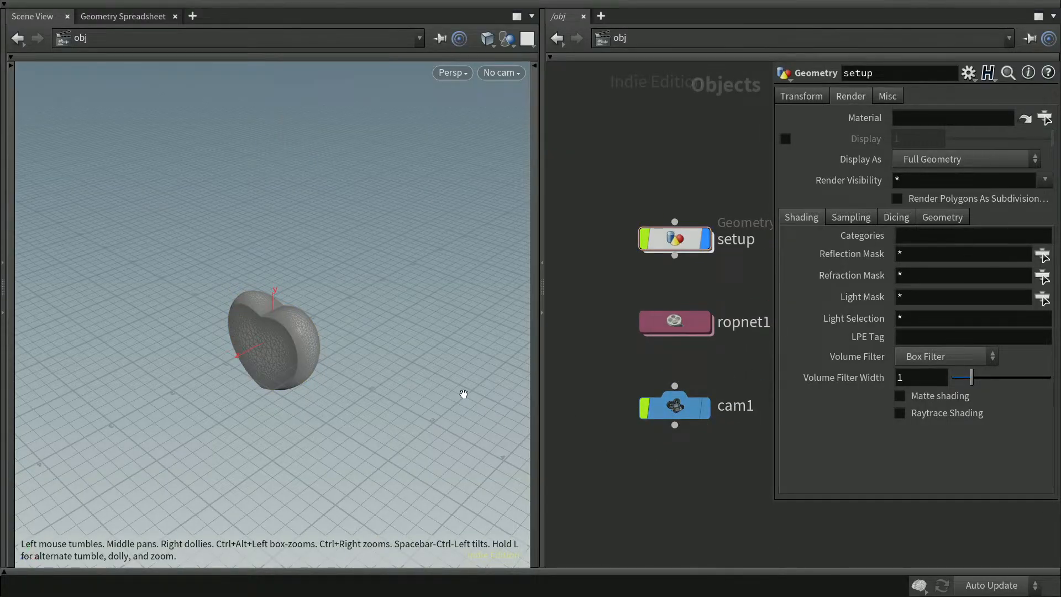
pyautogui.press('h')
pyautogui.doubleClick(674, 239)
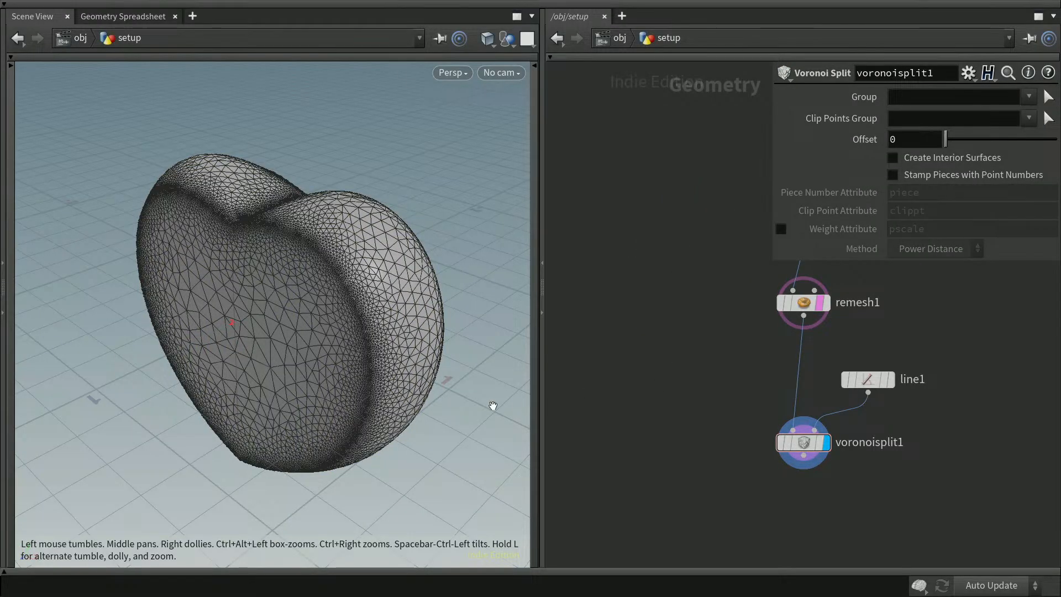
# - Inspect the split heart and compare its point, vertex and primitive attributes in the Geometry Spreadsheet
pyautogui.moveTo(296, 398); pyautogui.dragTo(317, 258)
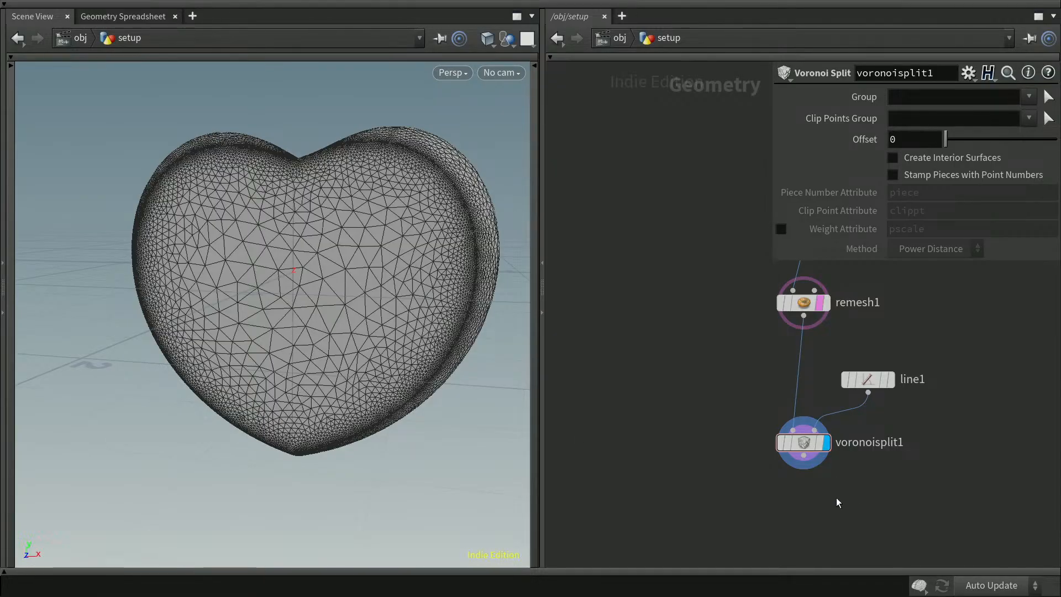
pyautogui.moveTo(967, 490); pyautogui.dragTo(885, 384, button='middle')
pyautogui.moveTo(831, 440); pyautogui.dragTo(825, 429, button='middle')
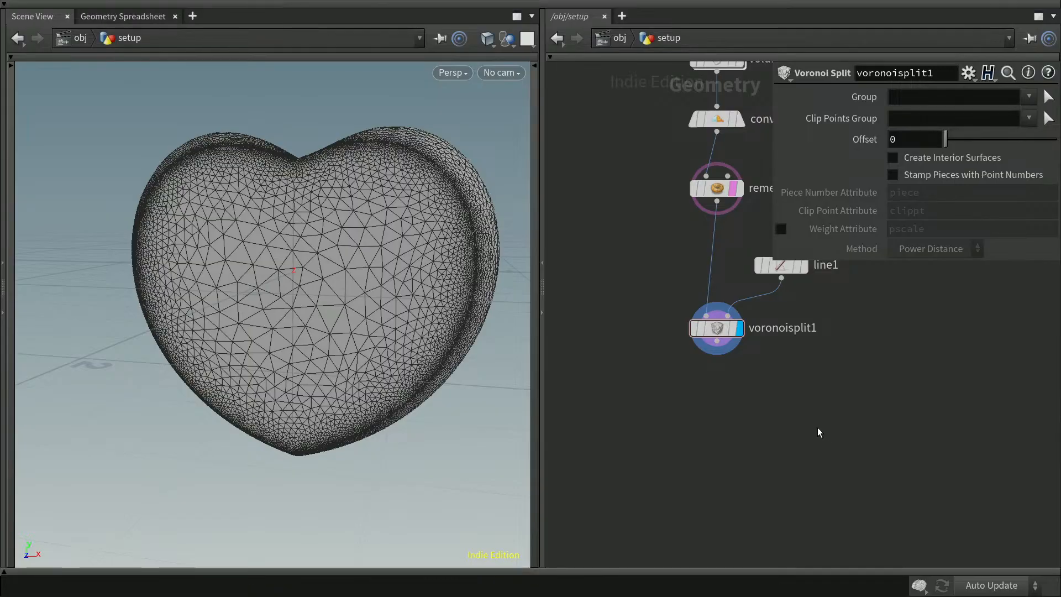
pyautogui.moveTo(761, 411); pyautogui.dragTo(829, 421, button='middle')
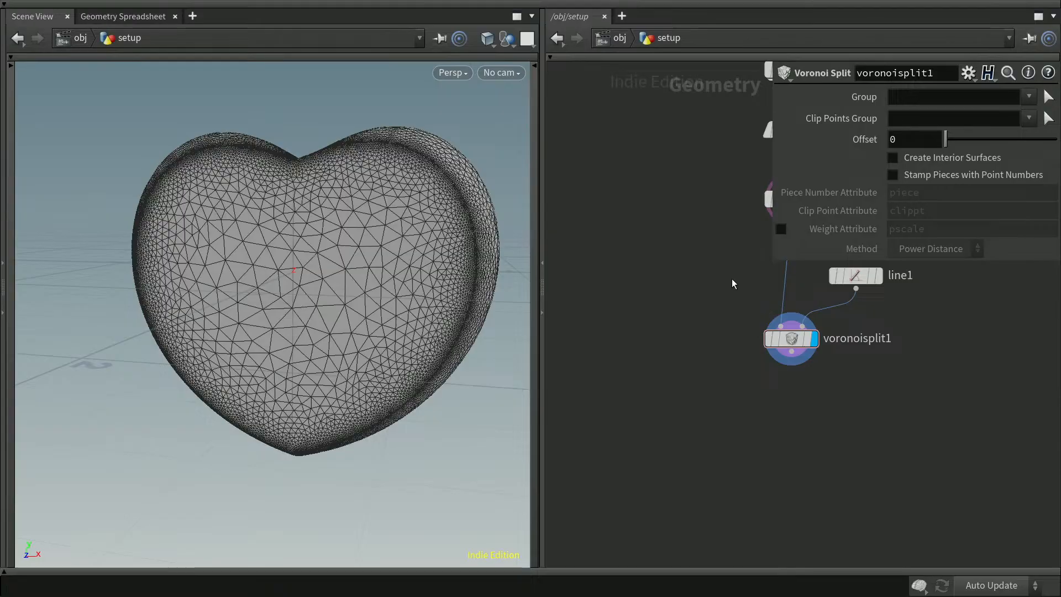
pyautogui.click(792, 338)
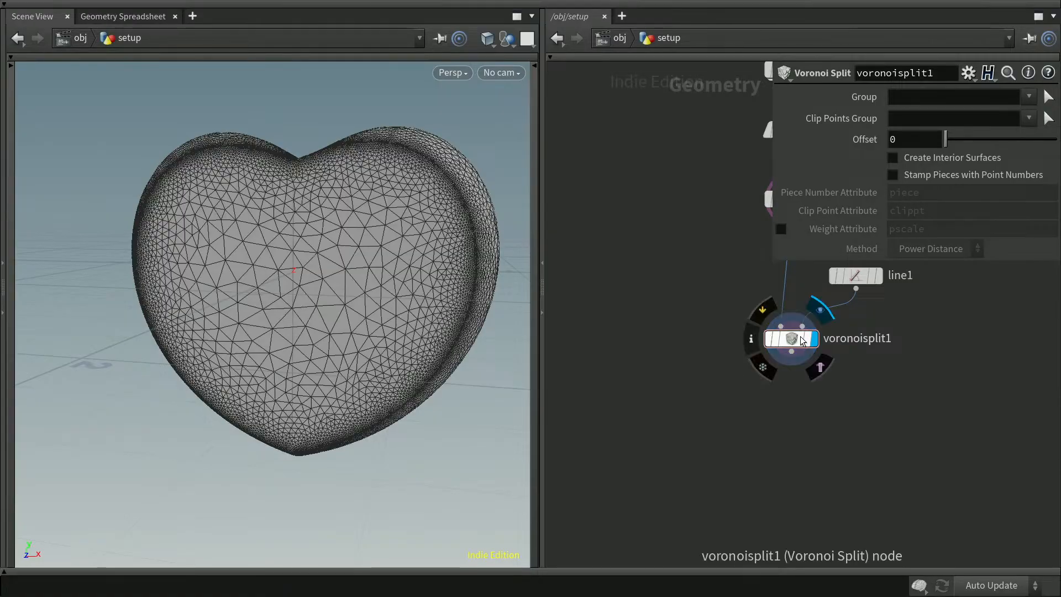
pyautogui.click(129, 16)
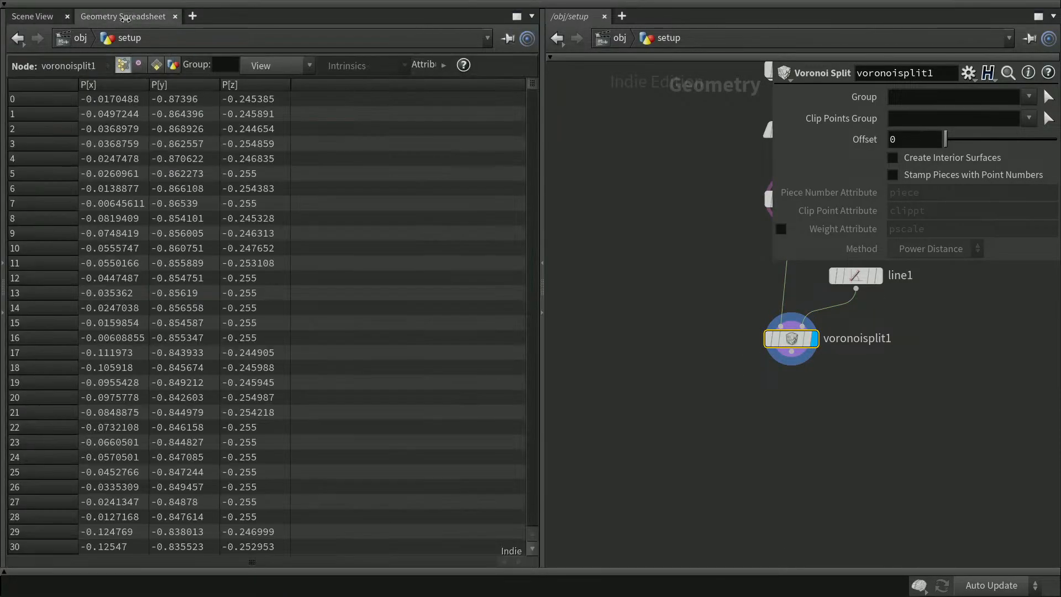
pyautogui.click(140, 65)
pyautogui.click(157, 65)
pyautogui.click(140, 65)
pyautogui.click(123, 64)
pyautogui.click(157, 64)
pyautogui.click(140, 65)
pyautogui.click(123, 65)
pyautogui.click(157, 65)
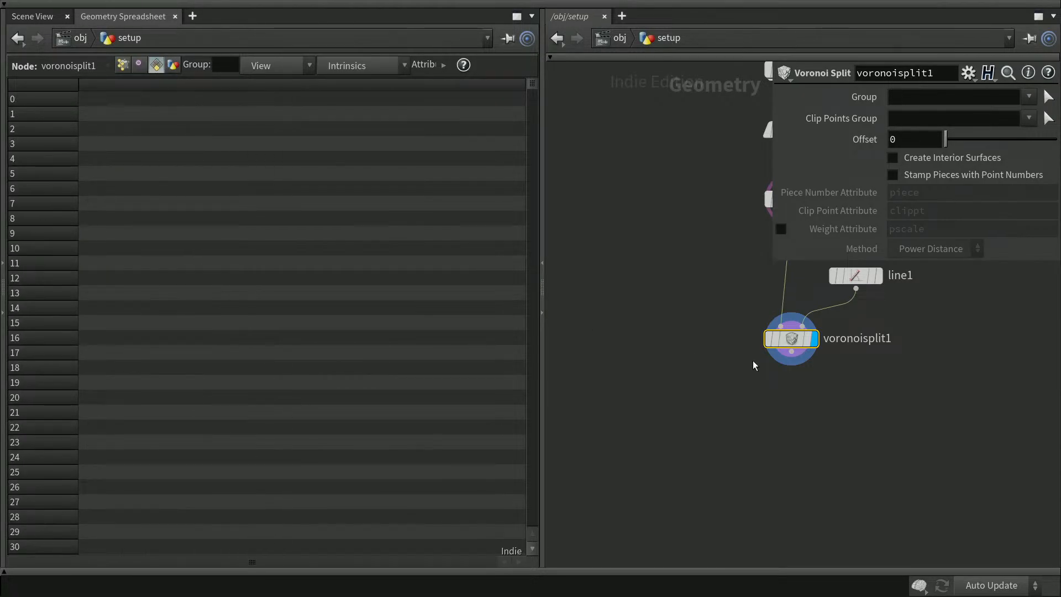
pyautogui.click(123, 64)
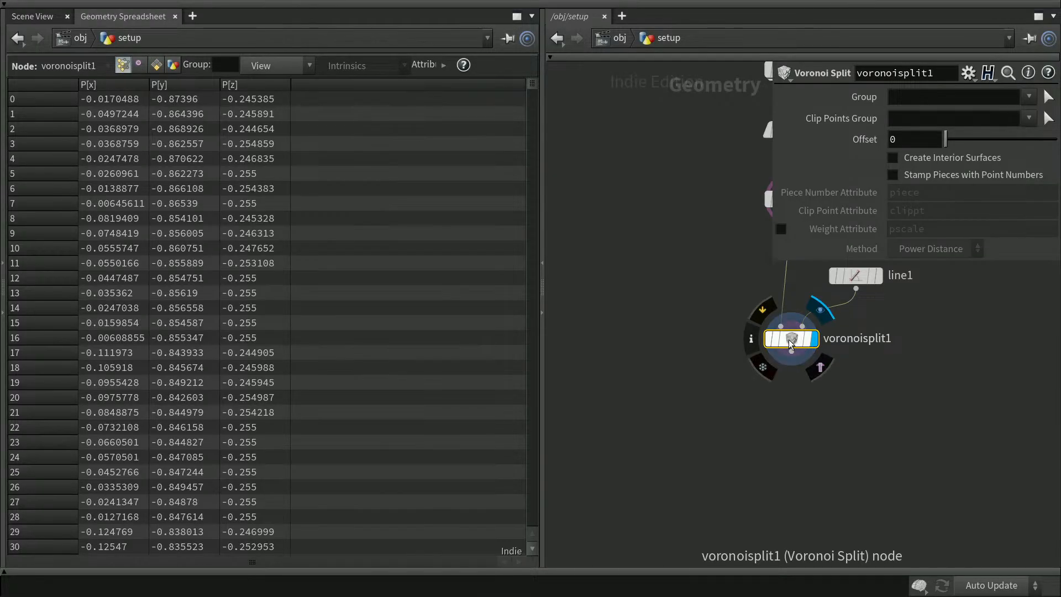
# - Enable Stamp Pieces with Point Numbers on voronoisplit1, check the piece attribute on its primitives, and return to the Scene View
pyautogui.click(893, 176)
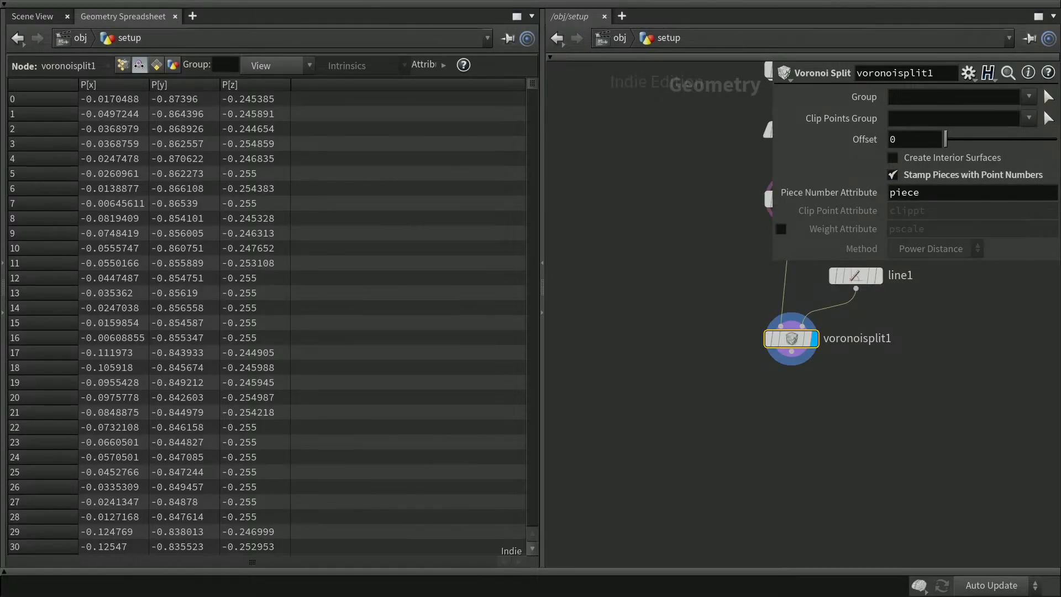
pyautogui.click(156, 65)
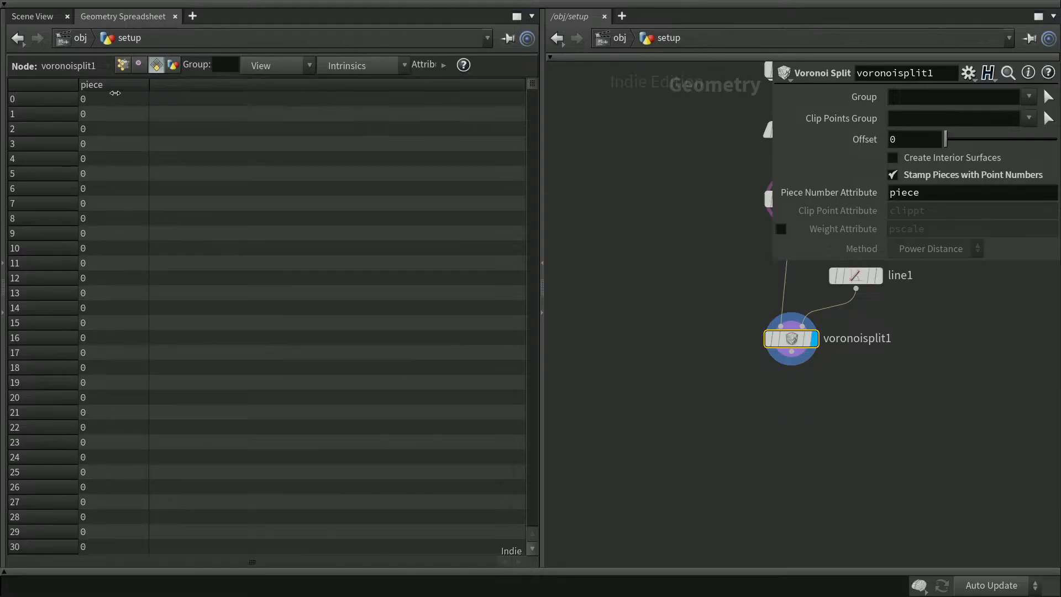
pyautogui.click(122, 86)
pyautogui.click(125, 84)
pyautogui.click(54, 84)
pyautogui.click(55, 83)
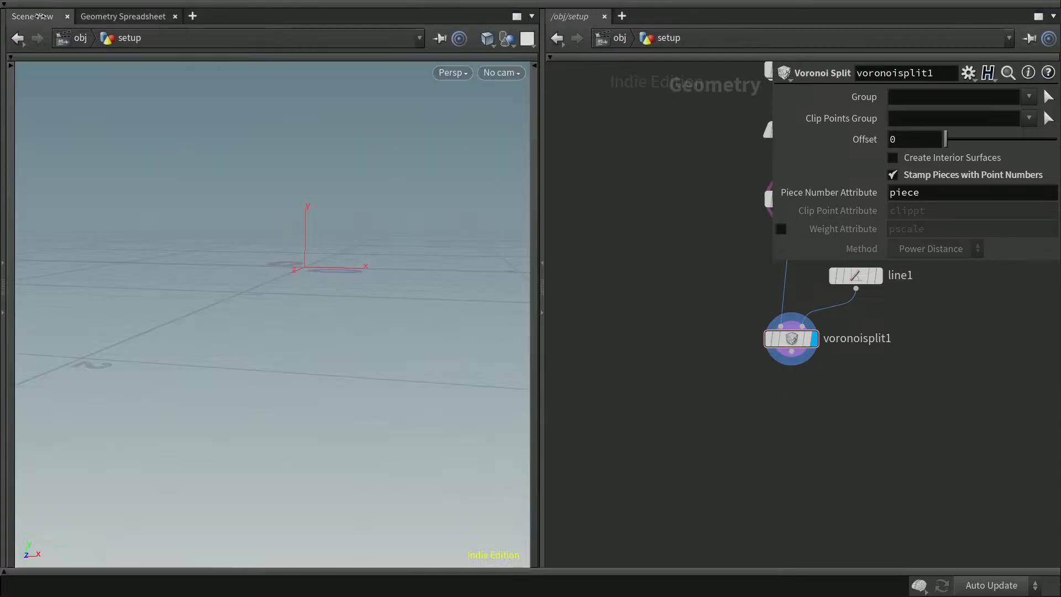
pyautogui.click(32, 16)
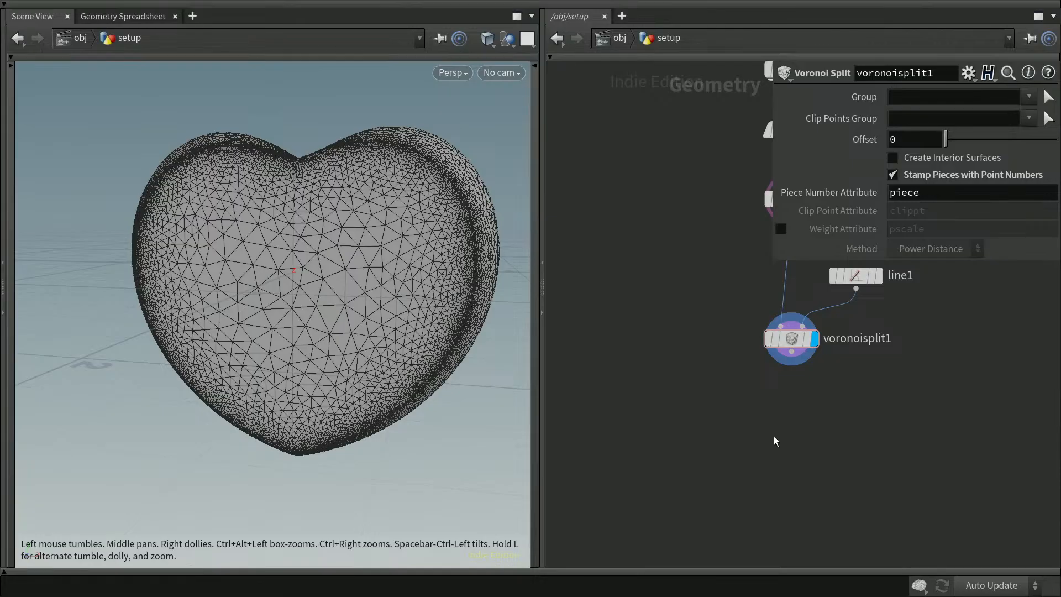
# - Add a Pack node below voronoisplit1, connect it to the split output and display its result
pyautogui.press('Tab')
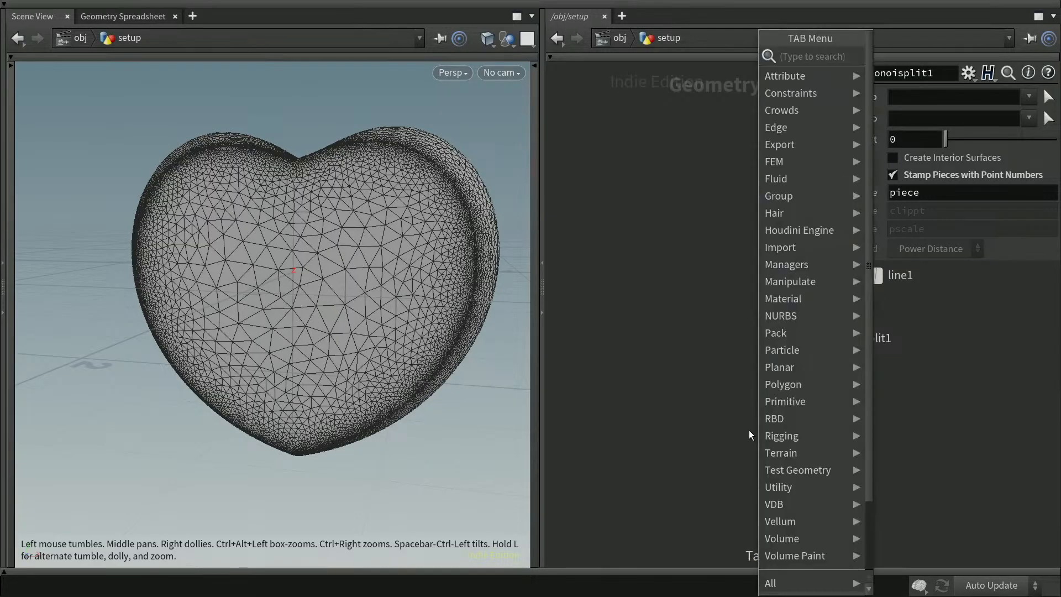
pyautogui.write('pack')
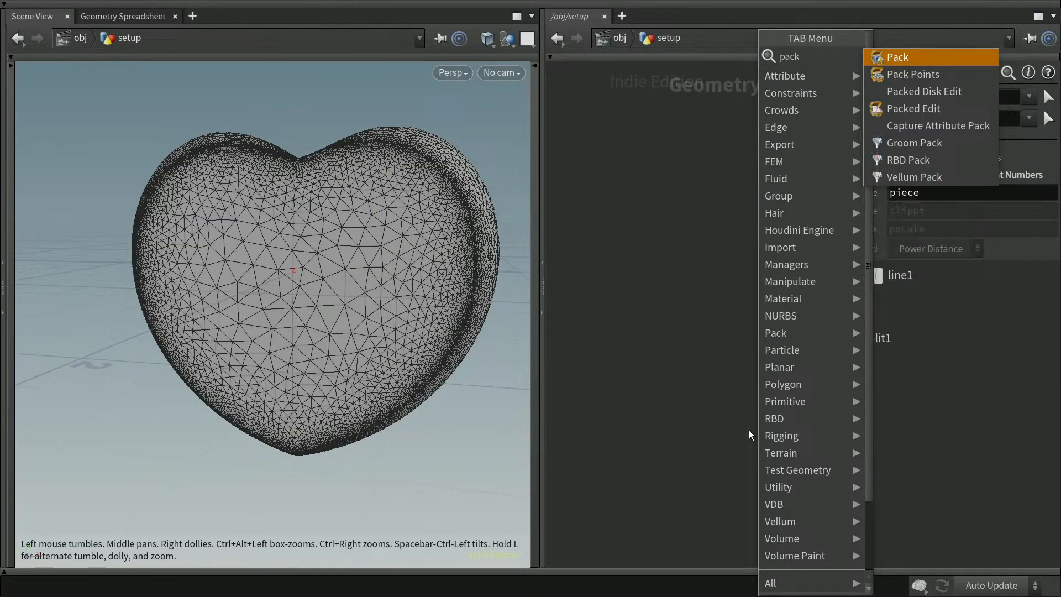
pyautogui.press('Return')
pyautogui.click(791, 429)
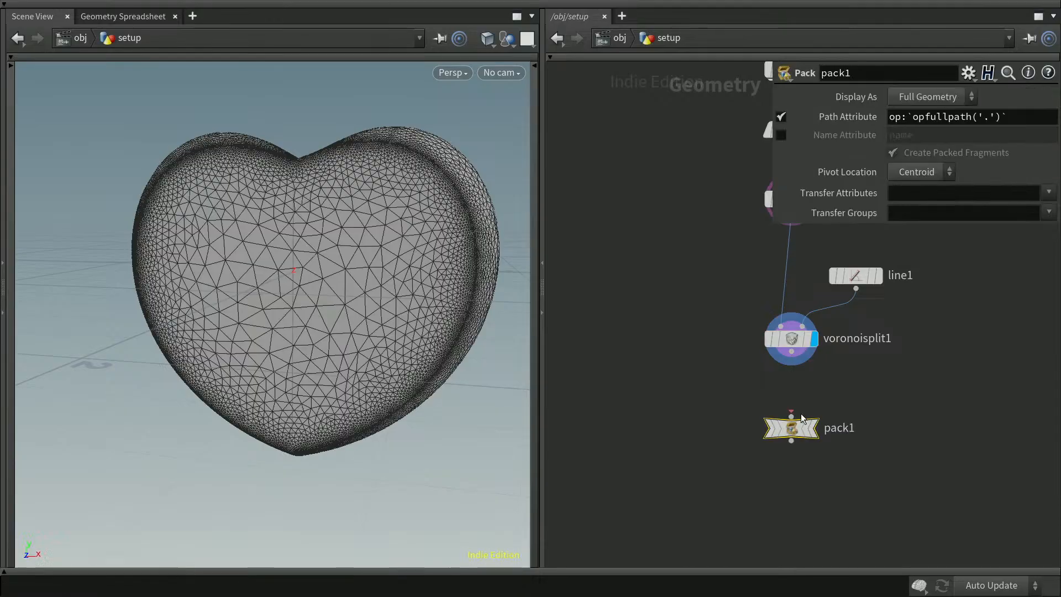
pyautogui.moveTo(791, 352); pyautogui.dragTo(817, 431)
pyautogui.click(817, 431)
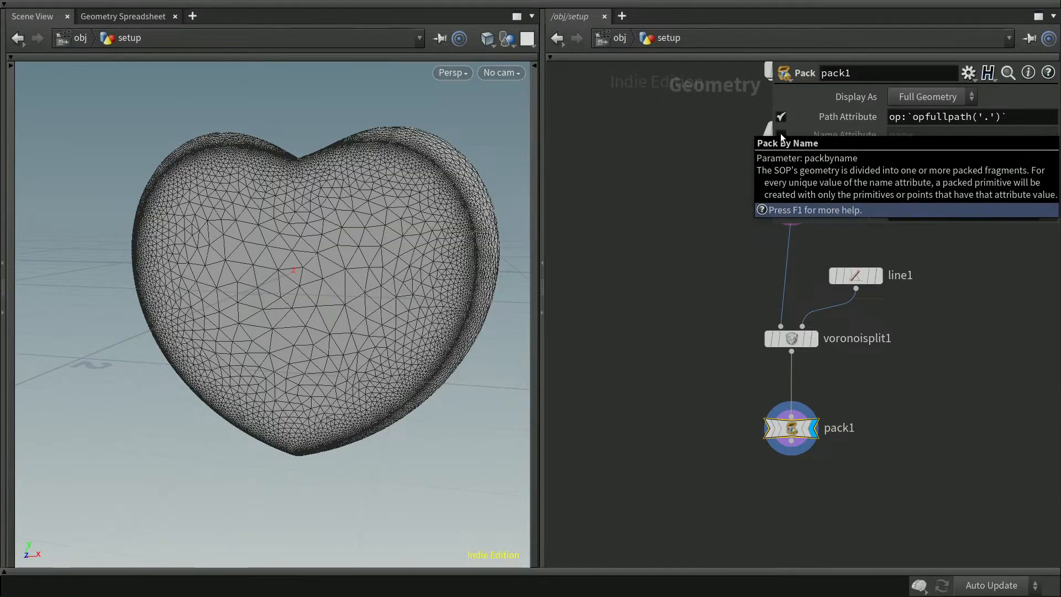
# - Check pack1's primitives in the Geometry Spreadsheet and enable its Name Attribute option
pyautogui.click(123, 20)
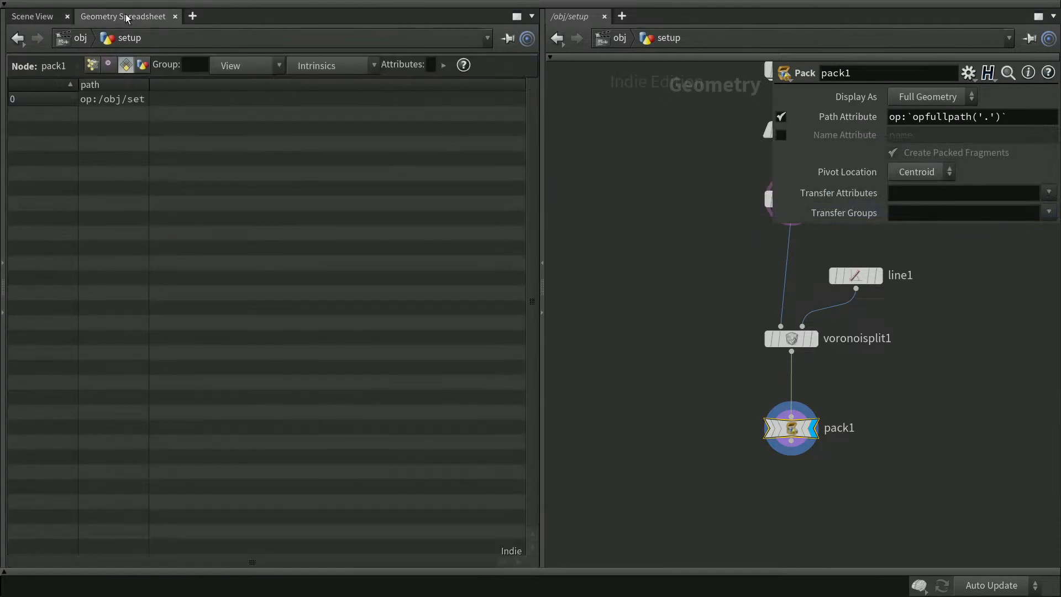
pyautogui.click(54, 19)
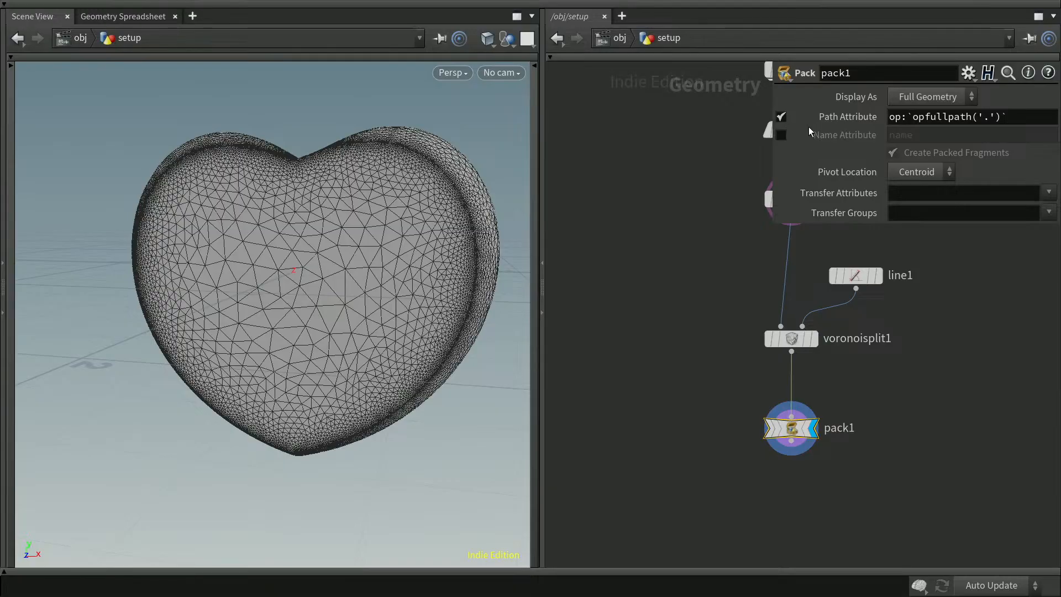
pyautogui.click(781, 136)
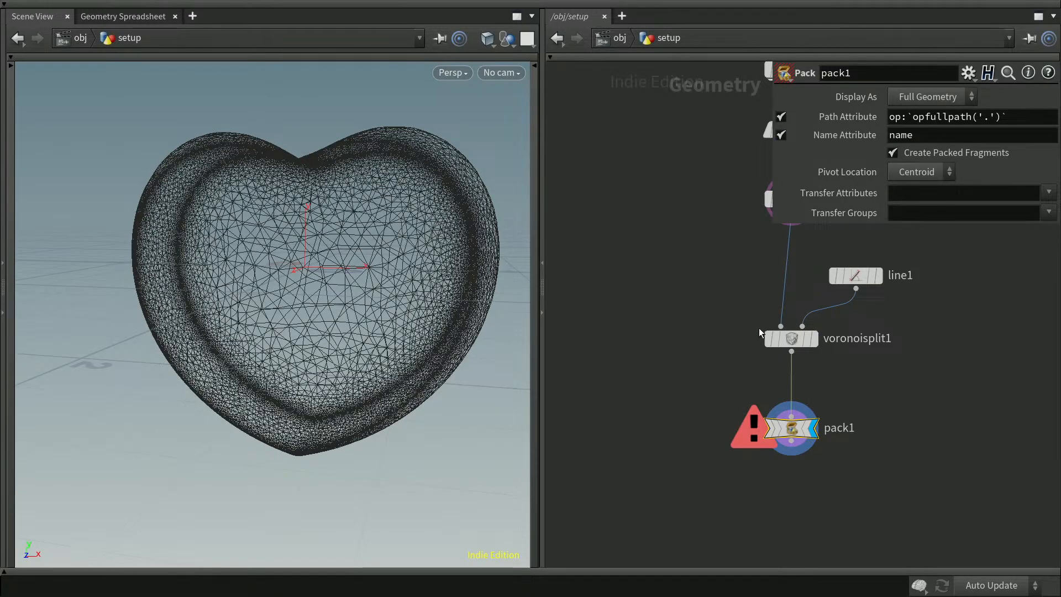
# - Check voronoisplit1's piece attribute in the Geometry Spreadsheet and insert an Attribute Wrangle between voronoisplit1 and pack1
pyautogui.click(796, 339)
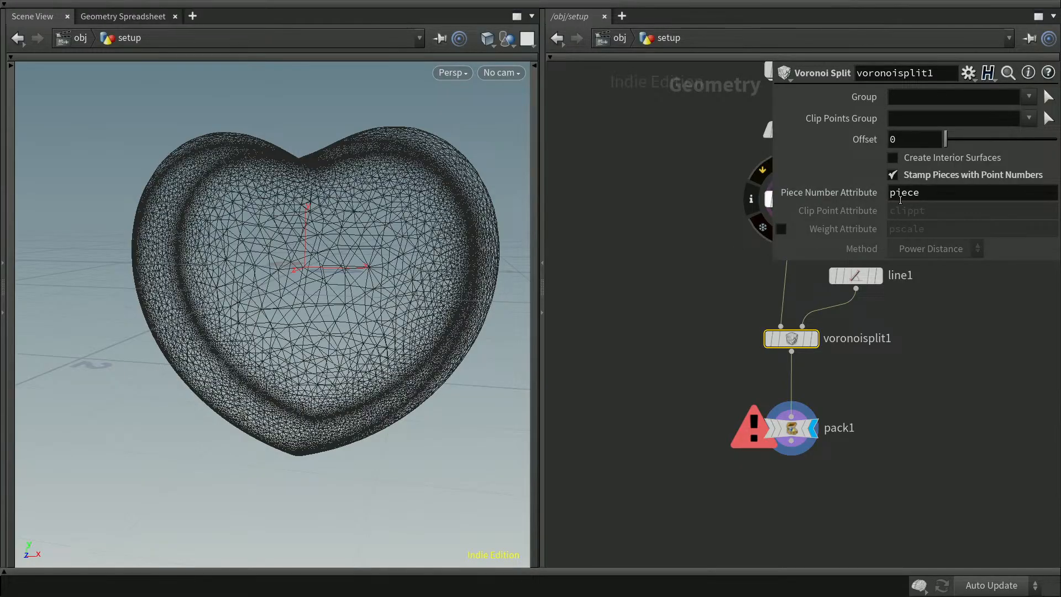
pyautogui.click(144, 18)
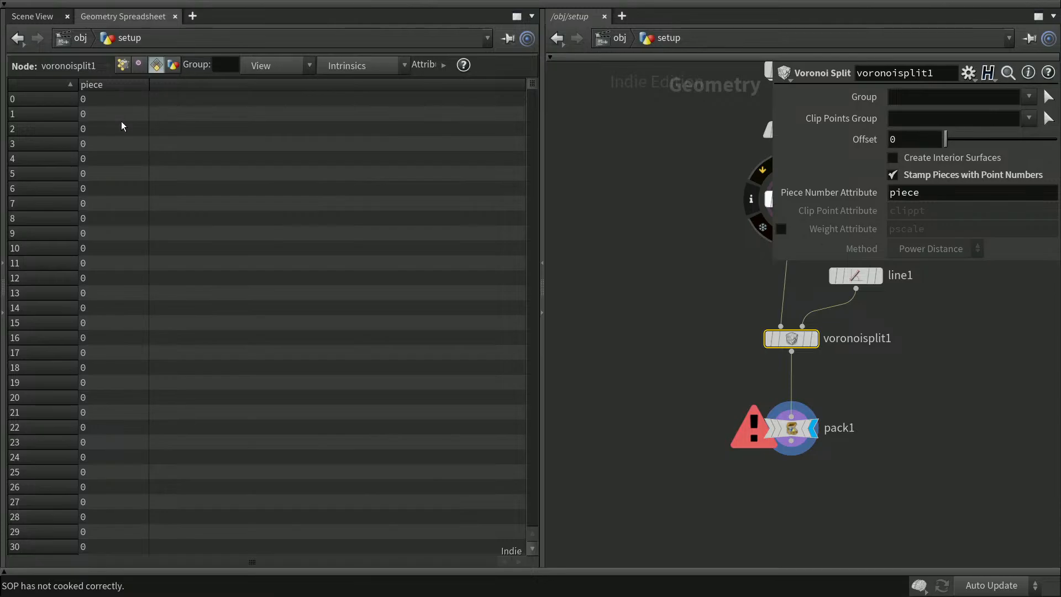
pyautogui.moveTo(792, 428); pyautogui.dragTo(792, 458)
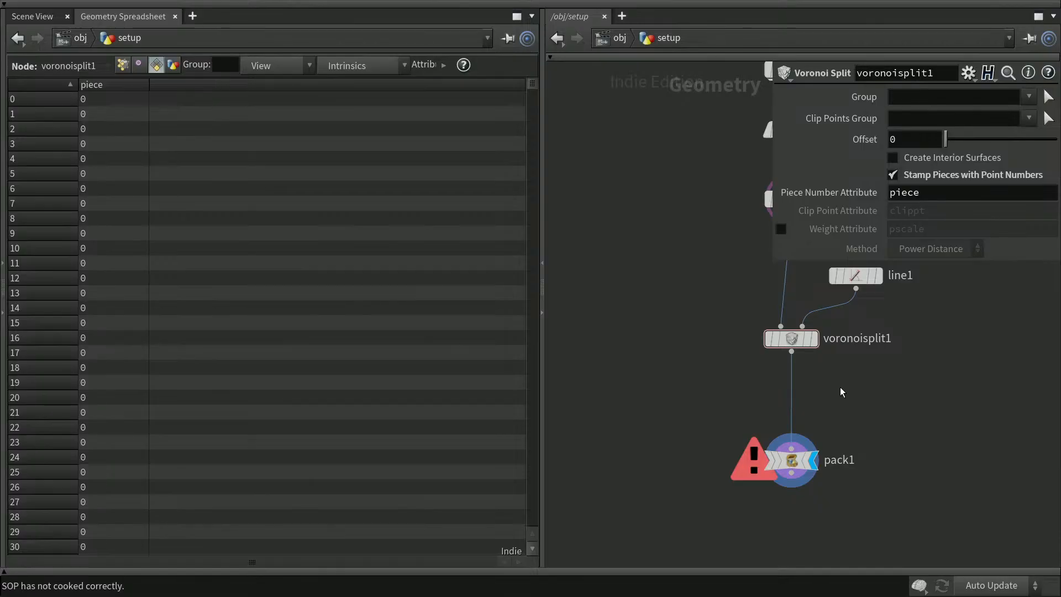
pyautogui.press('p')
pyautogui.press('Tab')
pyautogui.write('atwr')
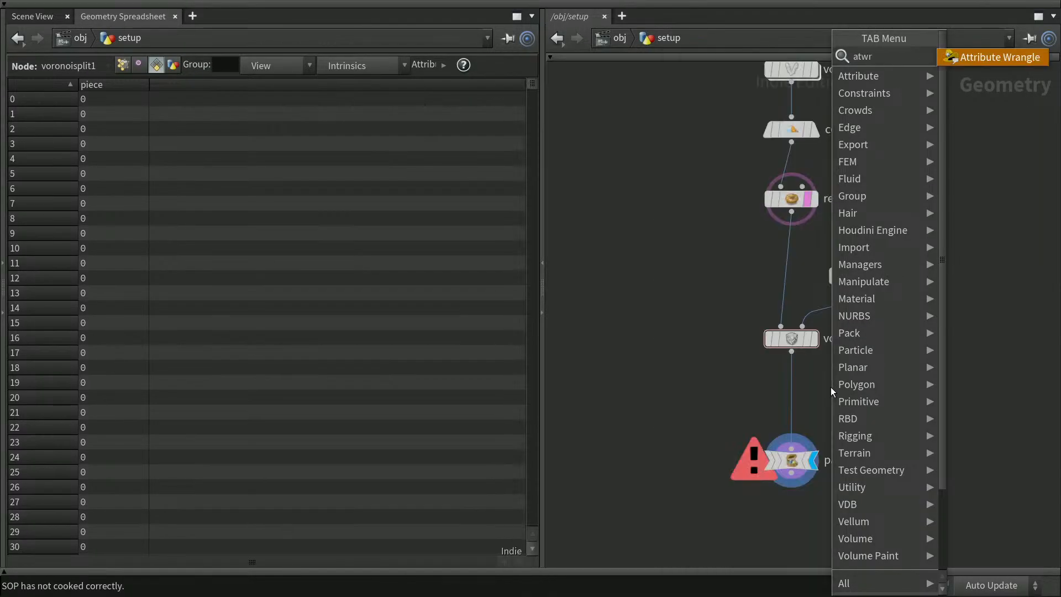
pyautogui.press('Return')
pyautogui.click(791, 379)
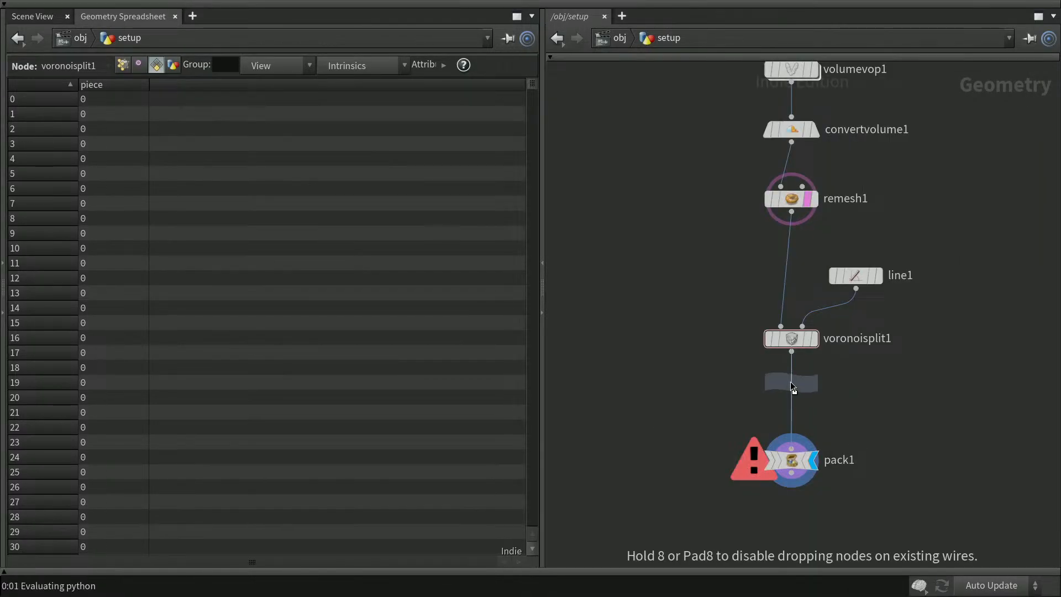
pyautogui.click(788, 391)
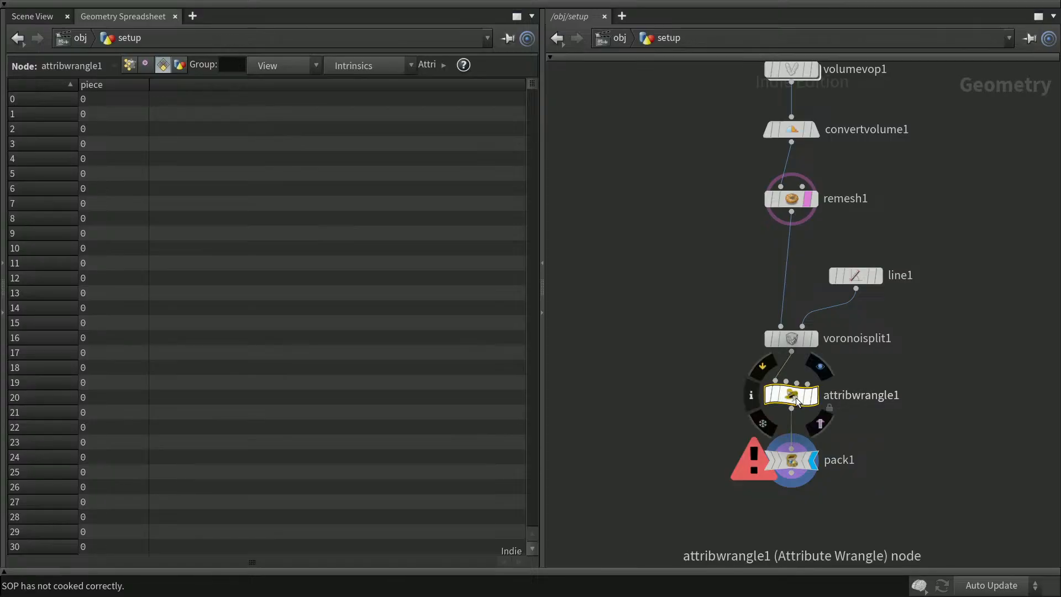
# - Look inside the Attribute Wrangle down to its VOP snippet's parameters and return to the setup network
pyautogui.doubleClick(795, 393)
pyautogui.moveTo(712, 377); pyautogui.dragTo(742, 393)
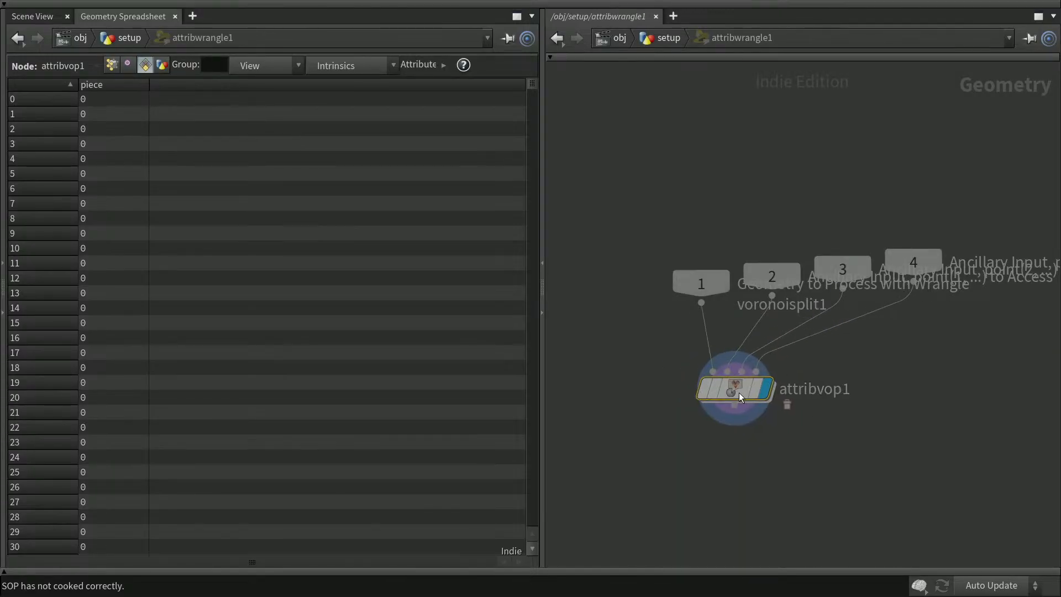
pyautogui.press('i')
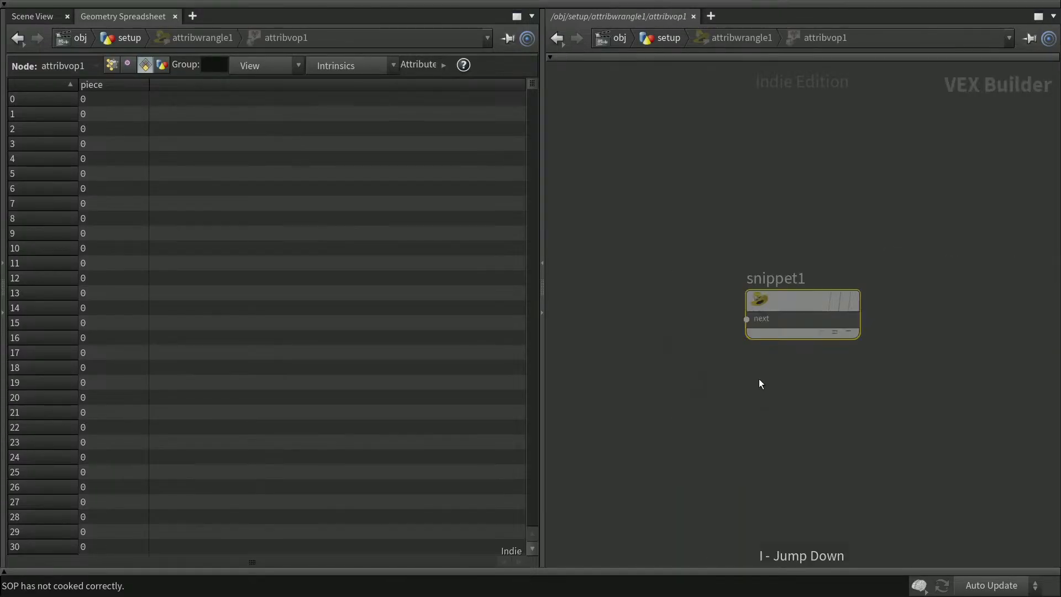
pyautogui.press('p')
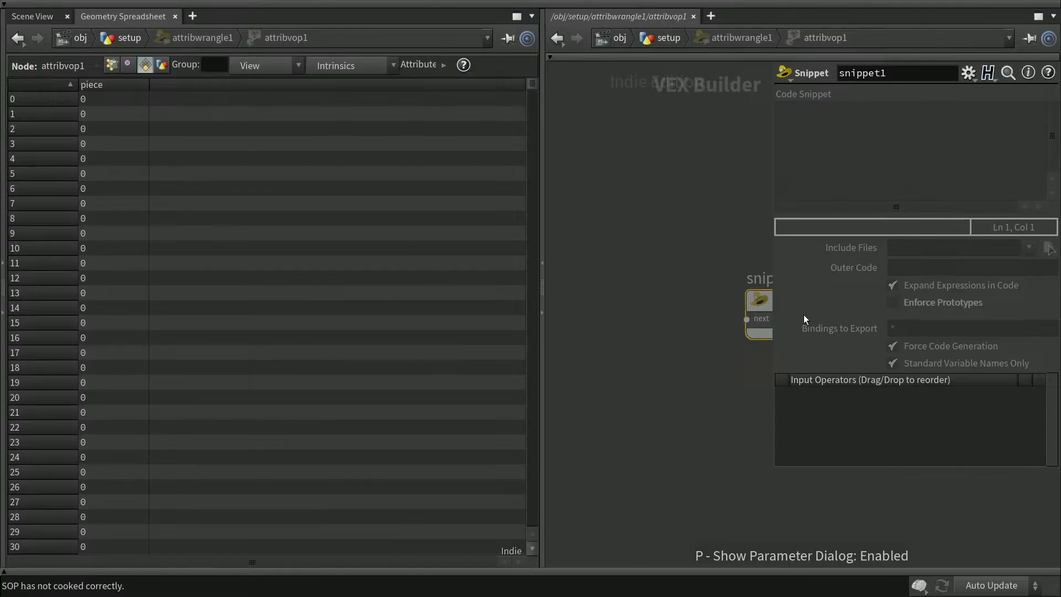
pyautogui.press('p')
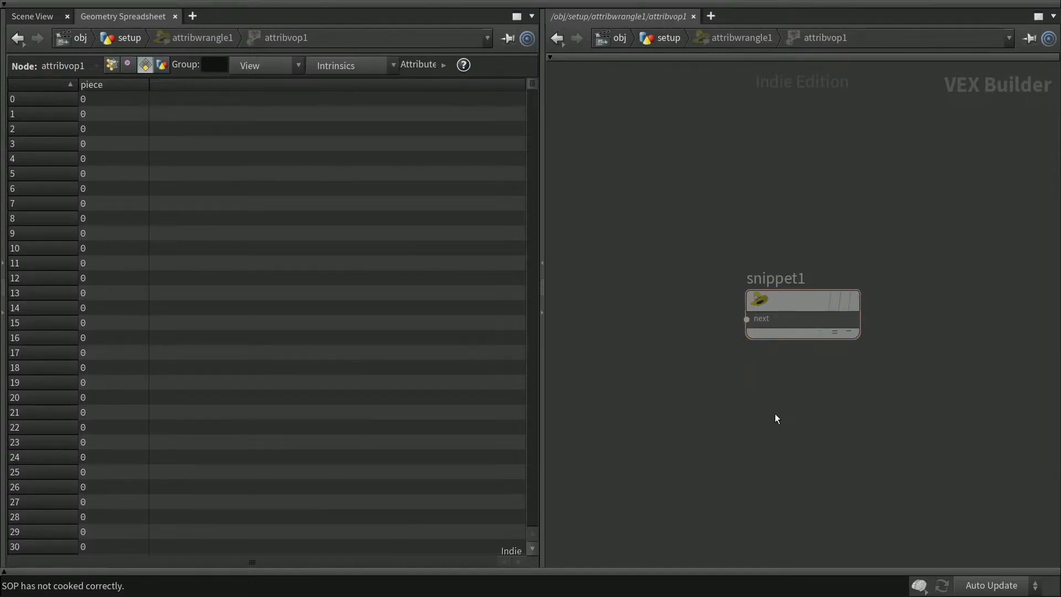
pyautogui.press('u')
pyautogui.press('u')
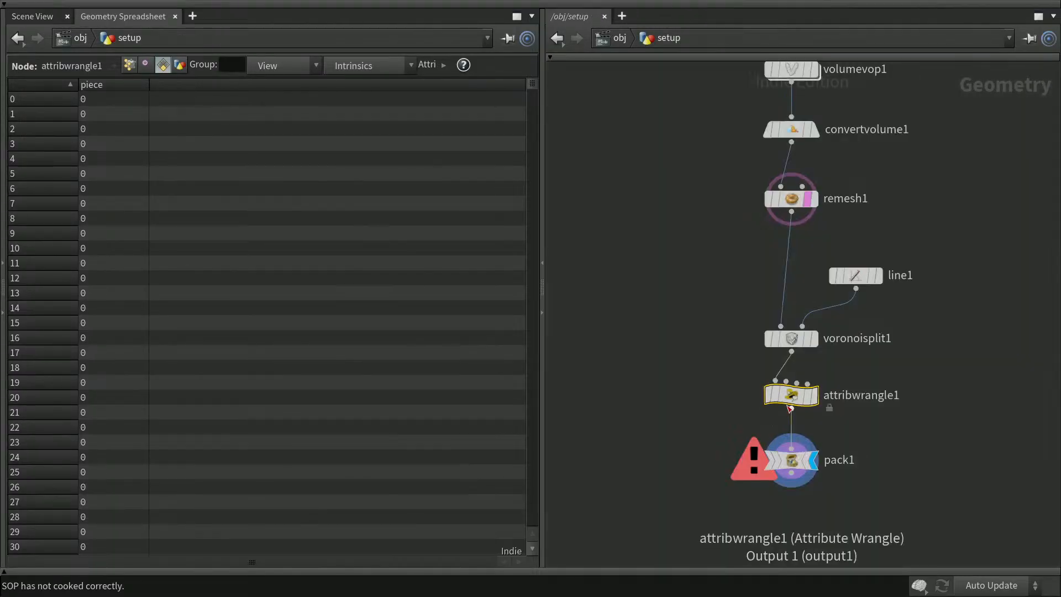
pyautogui.moveTo(948, 442); pyautogui.dragTo(956, 330, button='middle')
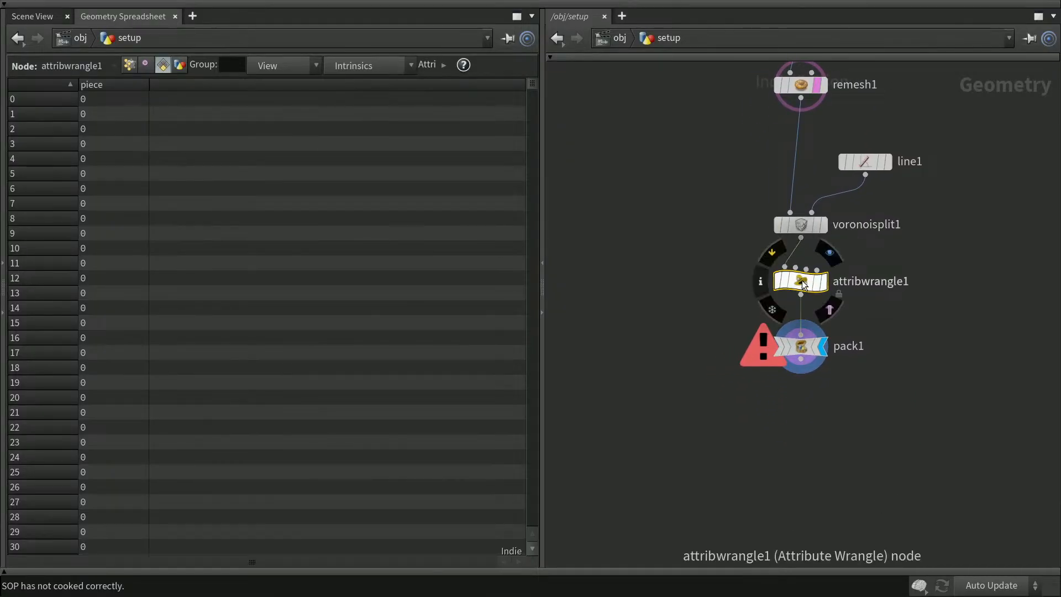
pyautogui.press('p')
pyautogui.click(845, 221)
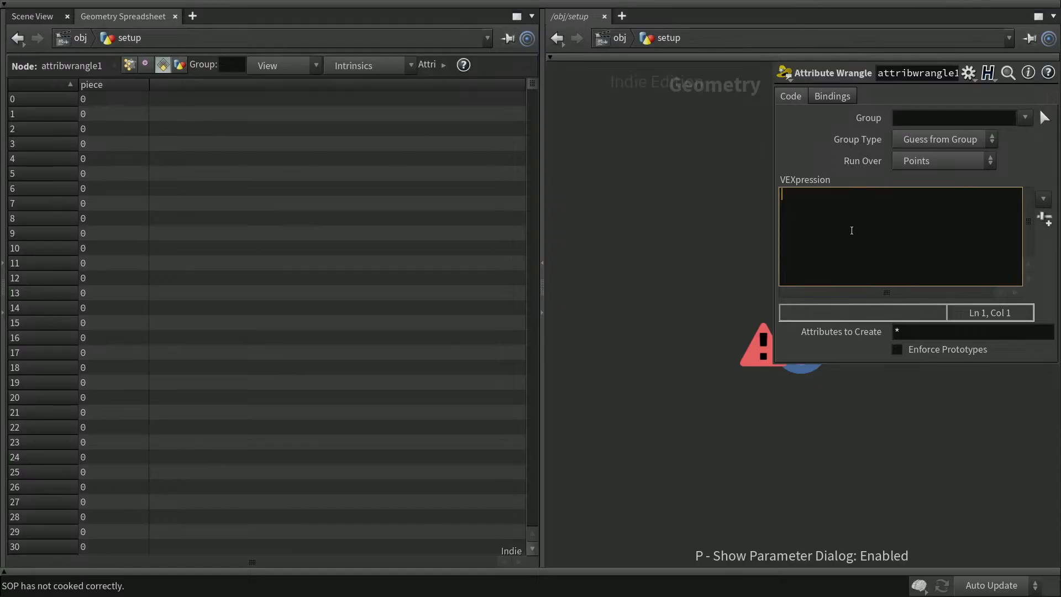
pyautogui.write('@')
pyautogui.write('s')
pyautogui.press('Right')
pyautogui.write('name')
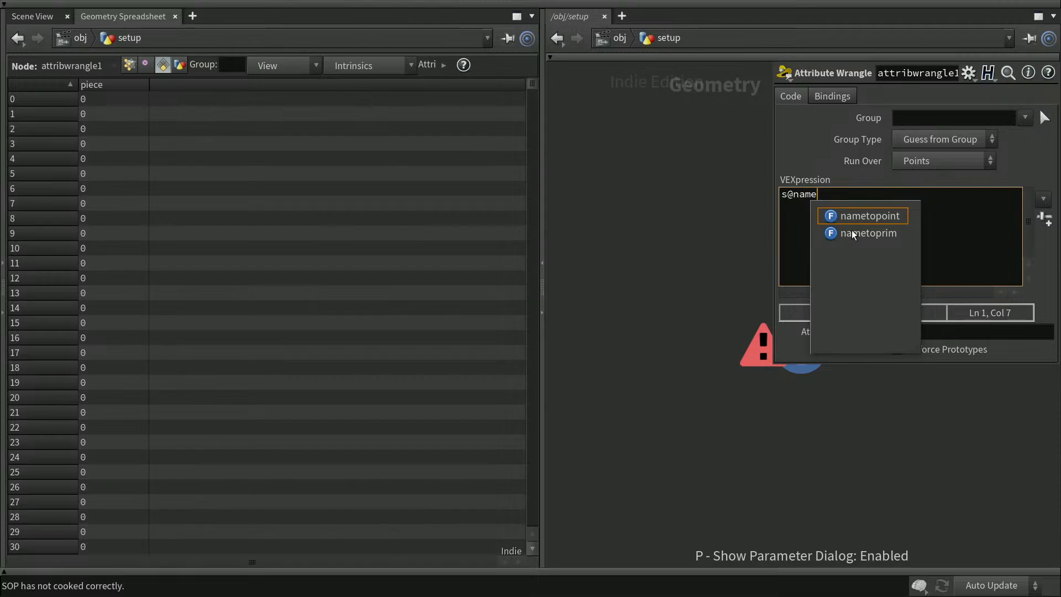
pyautogui.write('=sprintf(')
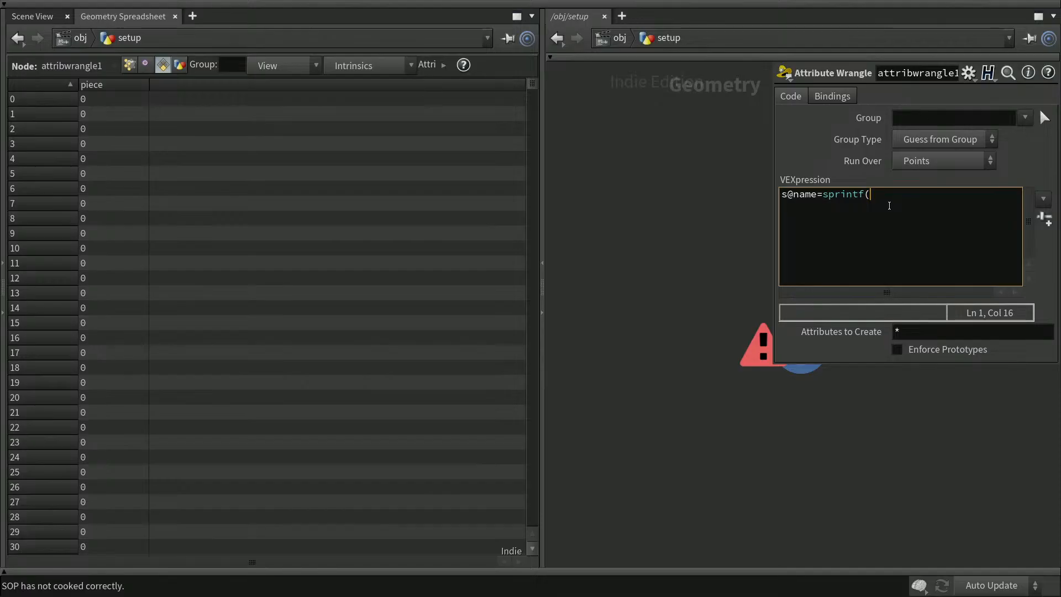
pyautogui.write('"name')
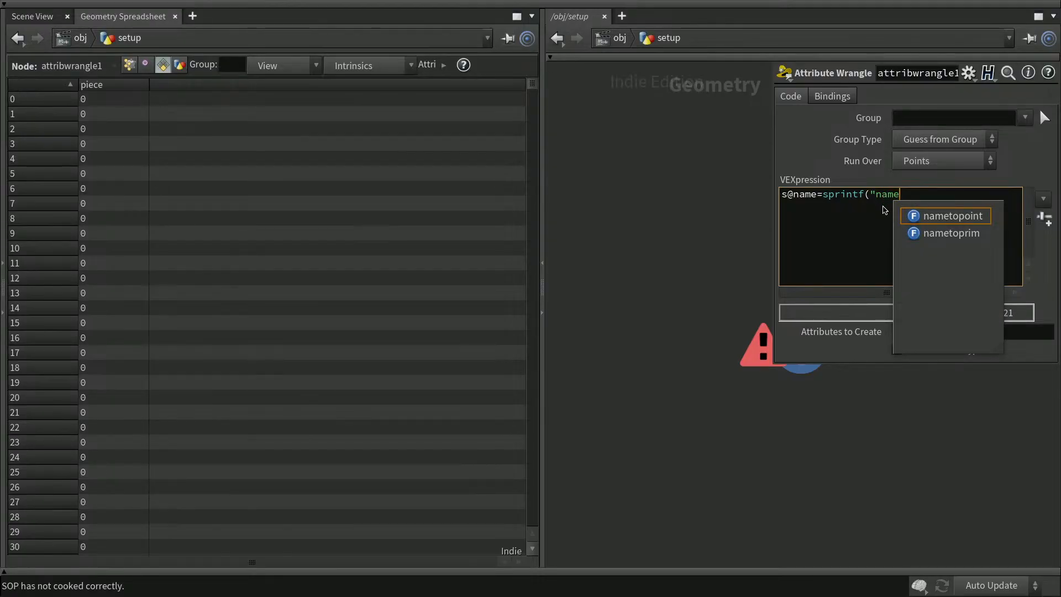
pyautogui.write('%d",')
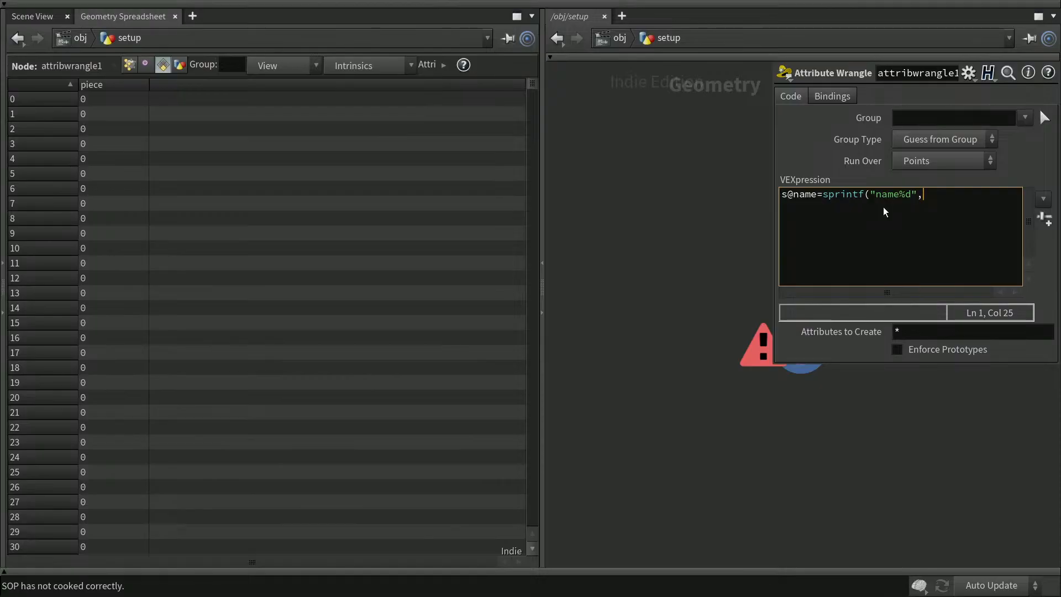
pyautogui.write('@piece);')
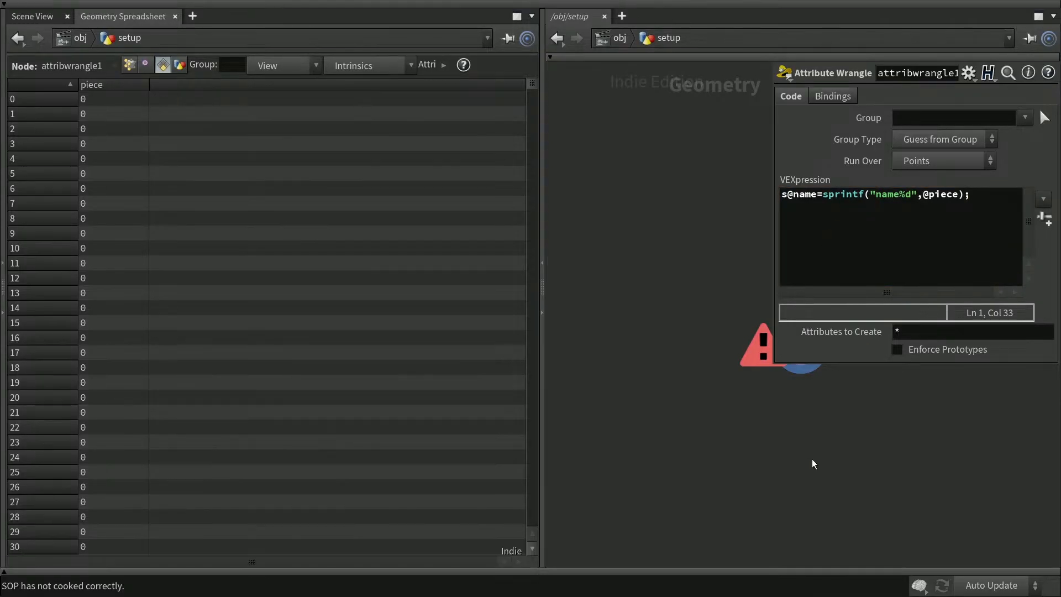
# - Display the Attribute Wrangle's result, set it to run over Primitives and check the name attribute in the spreadsheet
pyautogui.moveTo(811, 460); pyautogui.dragTo(727, 524, button='middle')
pyautogui.click(740, 349)
pyautogui.click(720, 350)
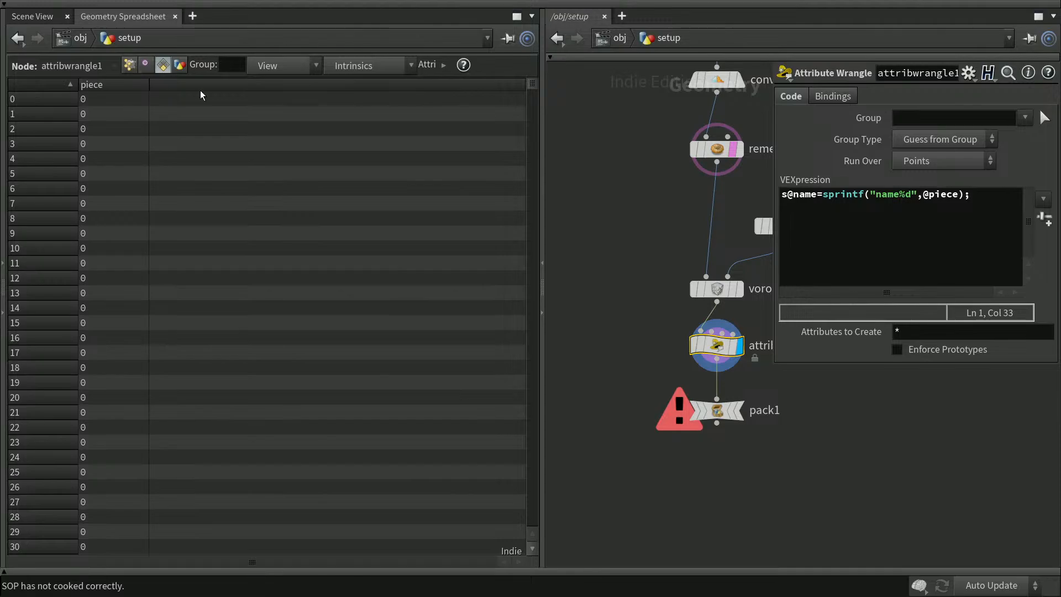
pyautogui.click(928, 162)
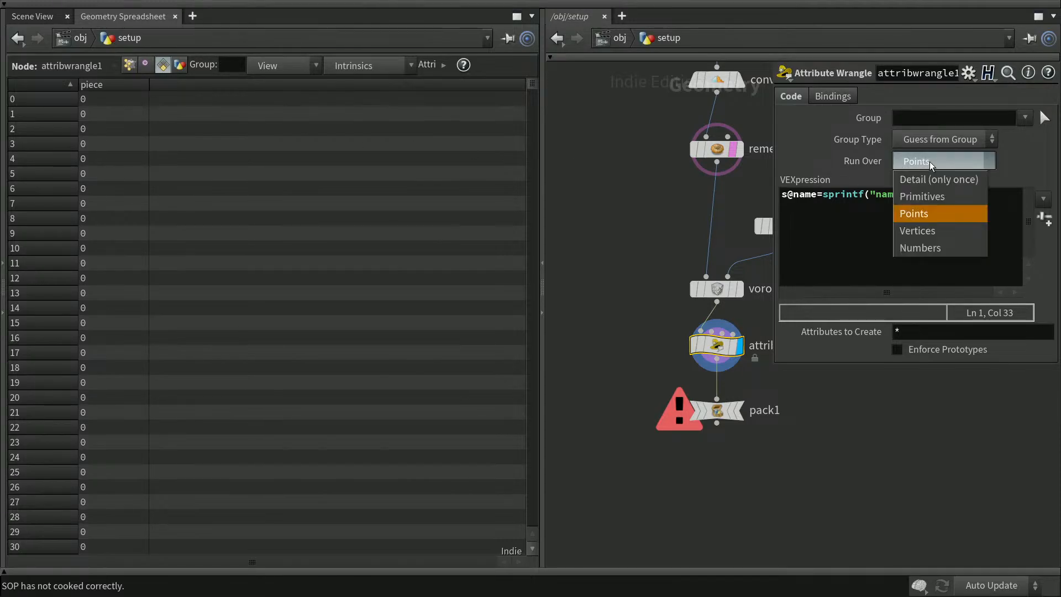
pyautogui.click(933, 200)
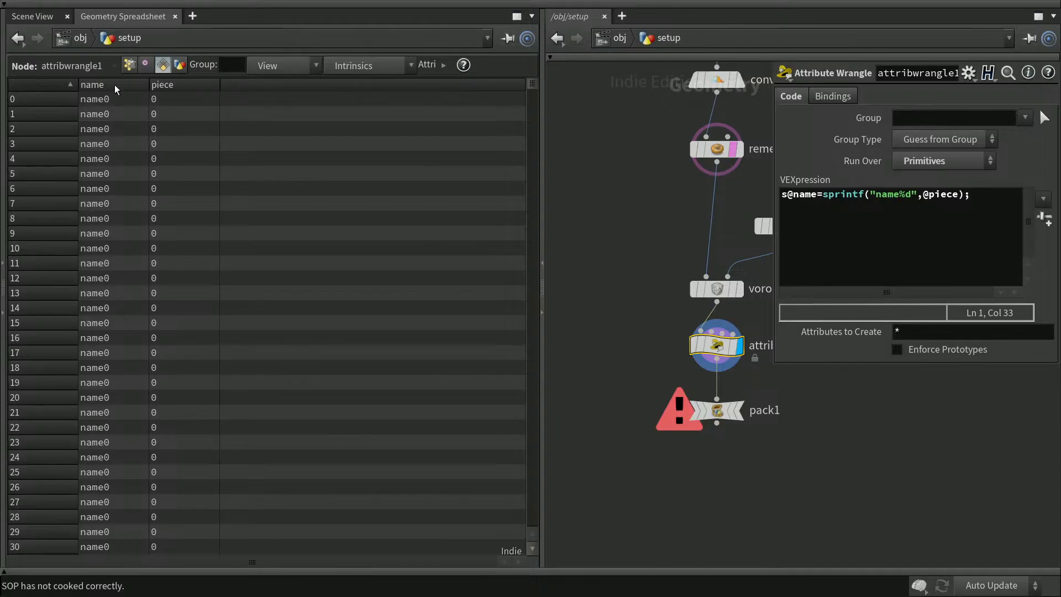
pyautogui.moveTo(532, 84)
pyautogui.mouseDown()
pyautogui.moveTo(549, 526)
pyautogui.moveTo(529, 95)
pyautogui.moveTo(515, 88)
pyautogui.mouseUp()
# - Display pack1's result and inspect its primitive and point attributes in the Geometry Spreadsheet
pyautogui.click(740, 414)
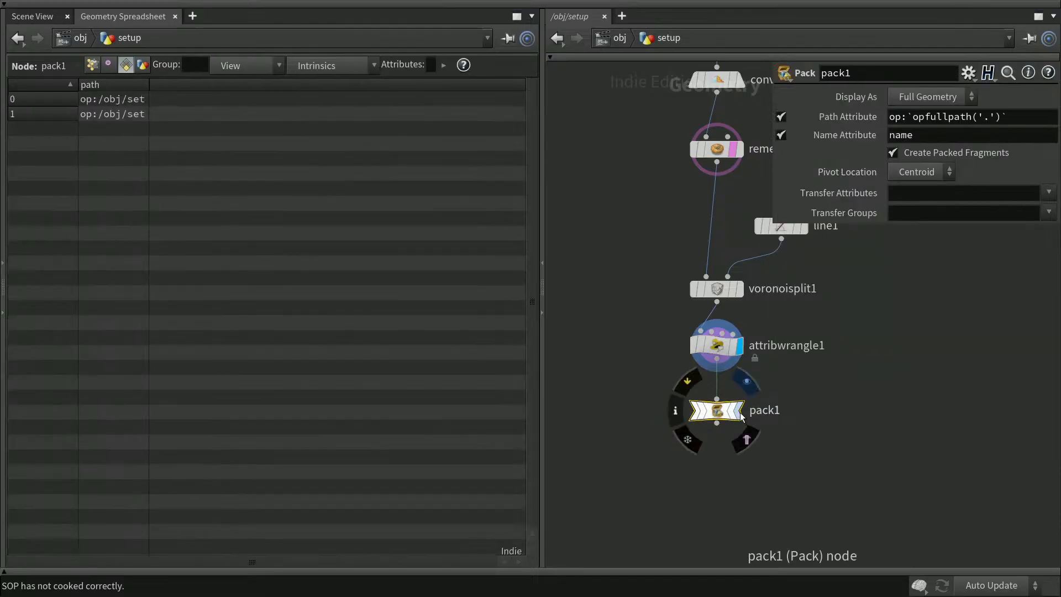
pyautogui.click(741, 416)
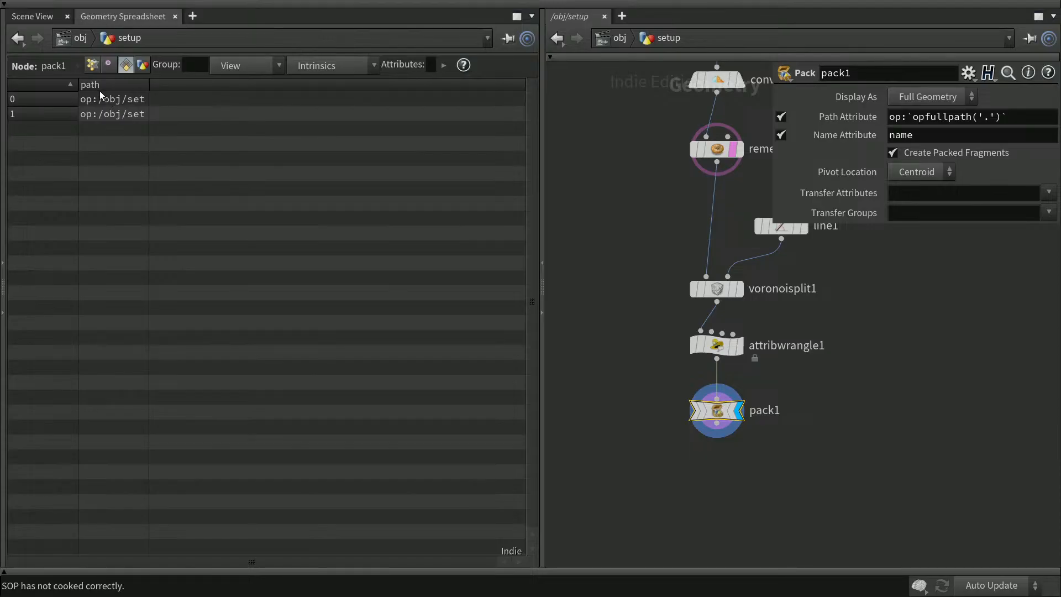
pyautogui.moveTo(733, 344)
pyautogui.click(93, 65)
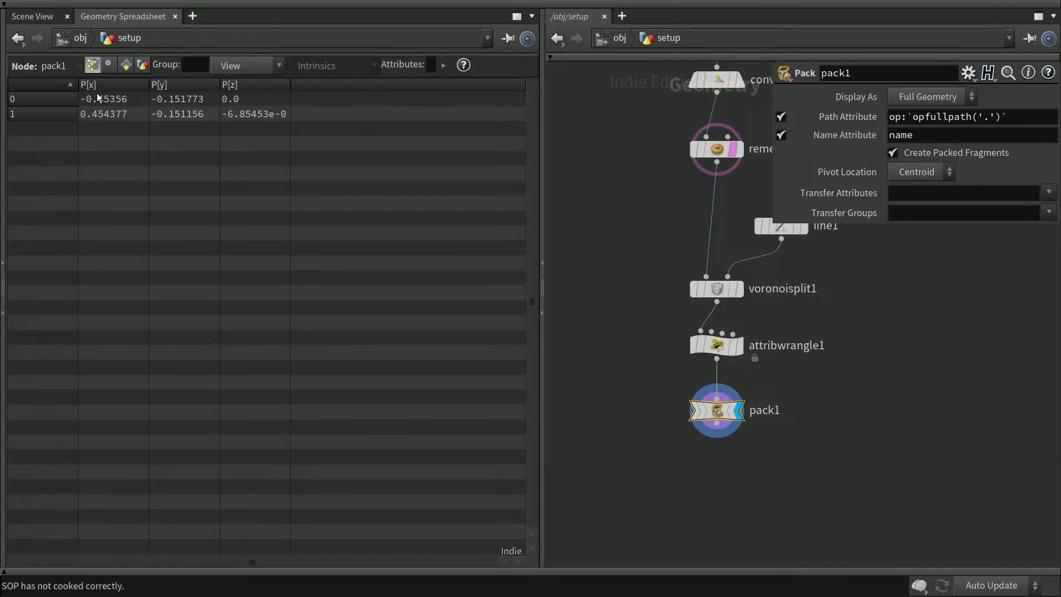
pyautogui.moveTo(698, 423)
# - Return to the Scene View and save the scene file
pyautogui.click(32, 16)
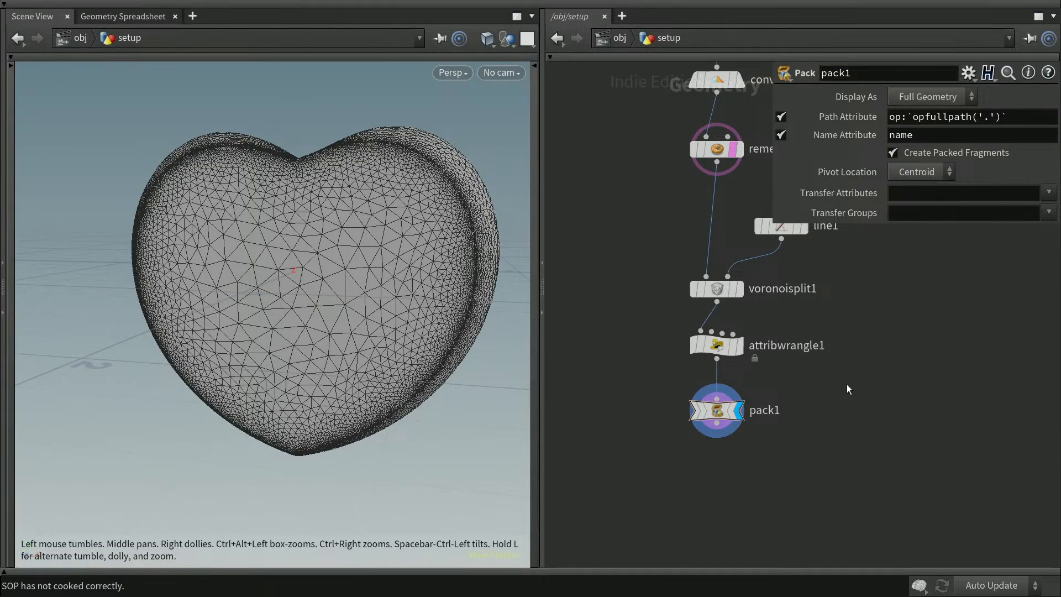
pyautogui.moveTo(871, 372); pyautogui.dragTo(875, 354, button='middle')
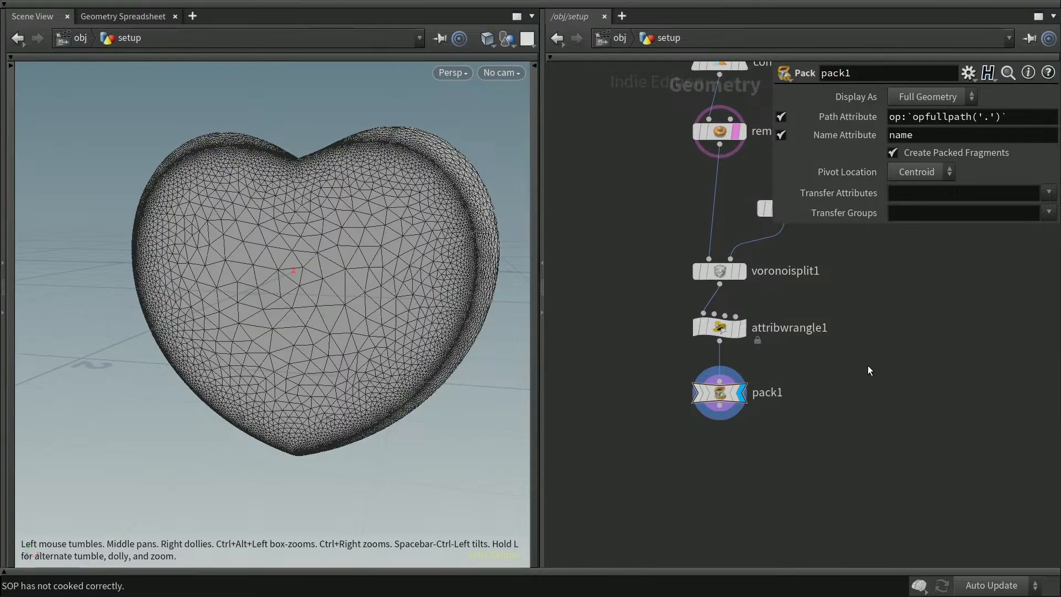
pyautogui.moveTo(805, 462); pyautogui.dragTo(808, 445, button='middle')
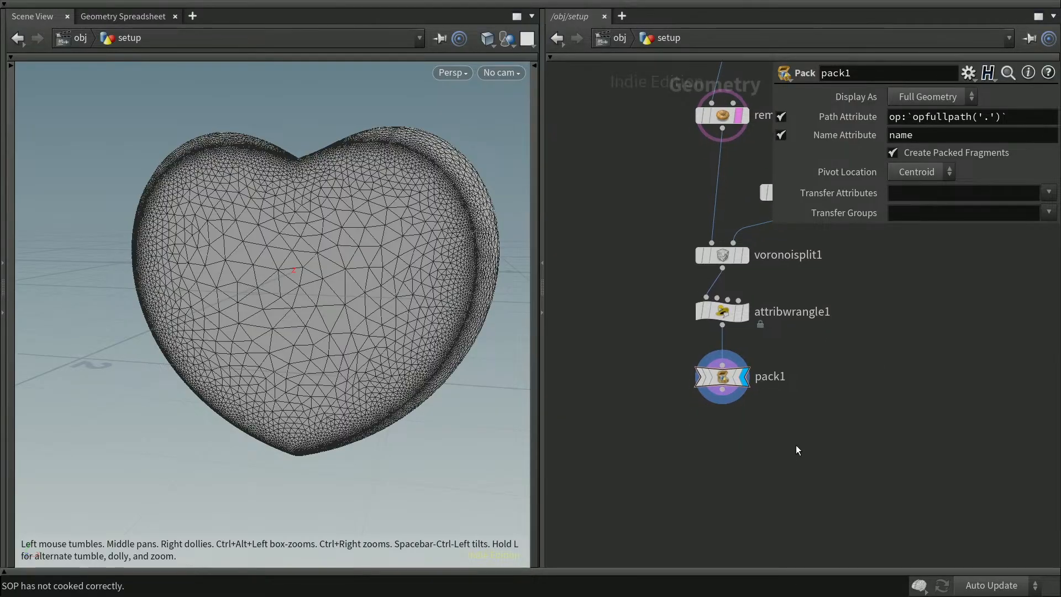
pyautogui.hotkey('ctrl', 's')
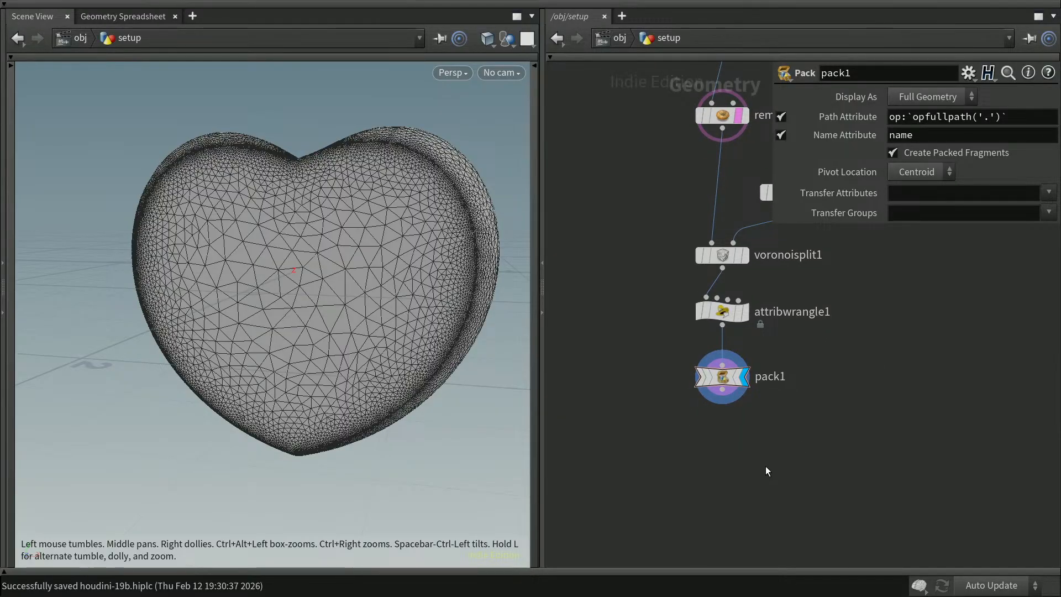
# - Add an Exploded View node below pack1, connect it to the packed output, display it and inspect the separated halves
pyautogui.press('Tab')
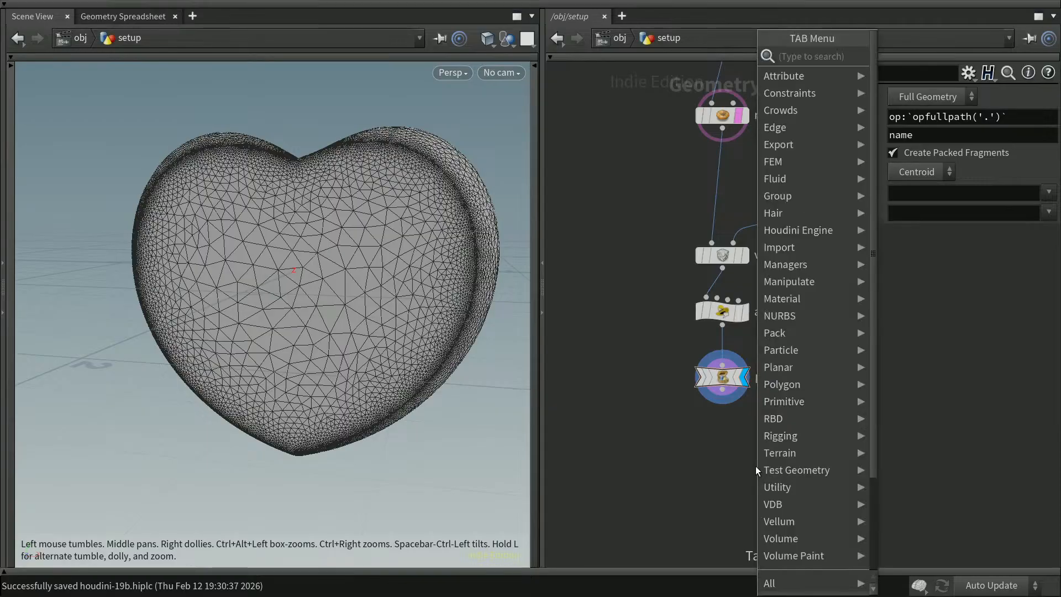
pyautogui.write('expl')
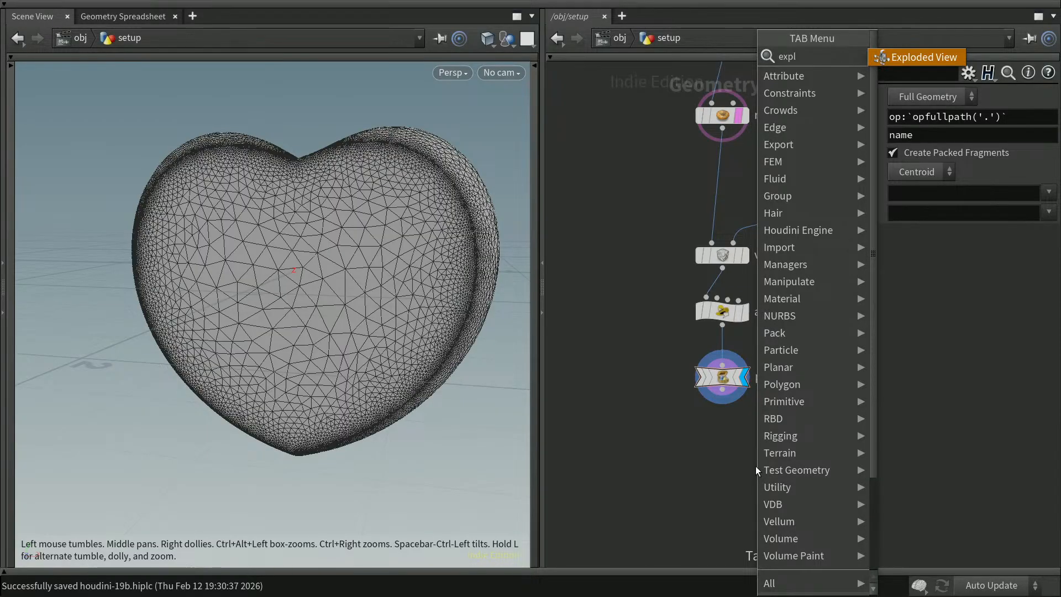
pyautogui.press('Return')
pyautogui.click(728, 465)
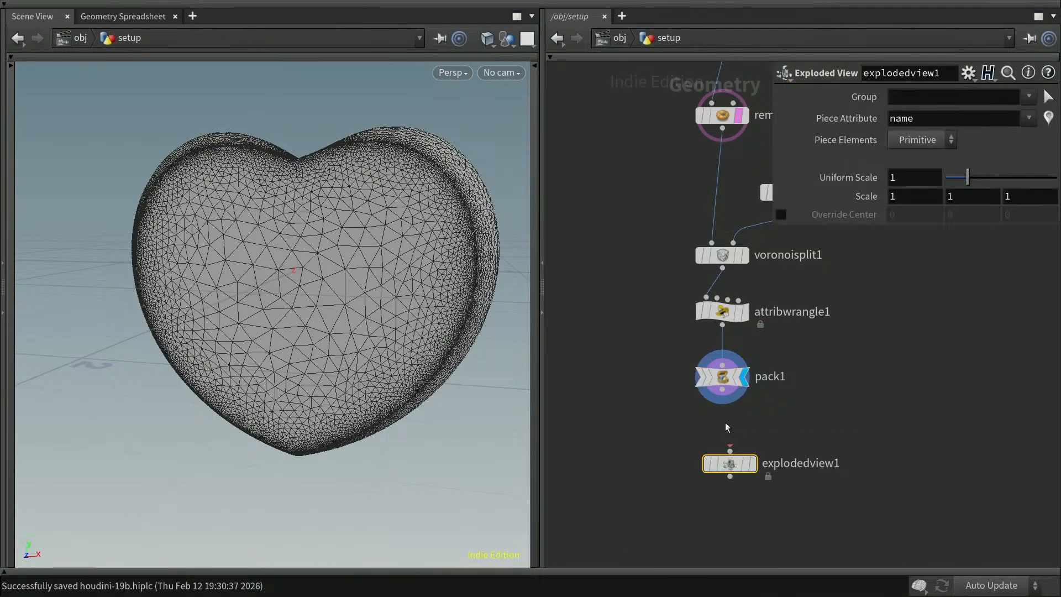
pyautogui.moveTo(723, 394); pyautogui.dragTo(730, 451)
pyautogui.click(753, 464)
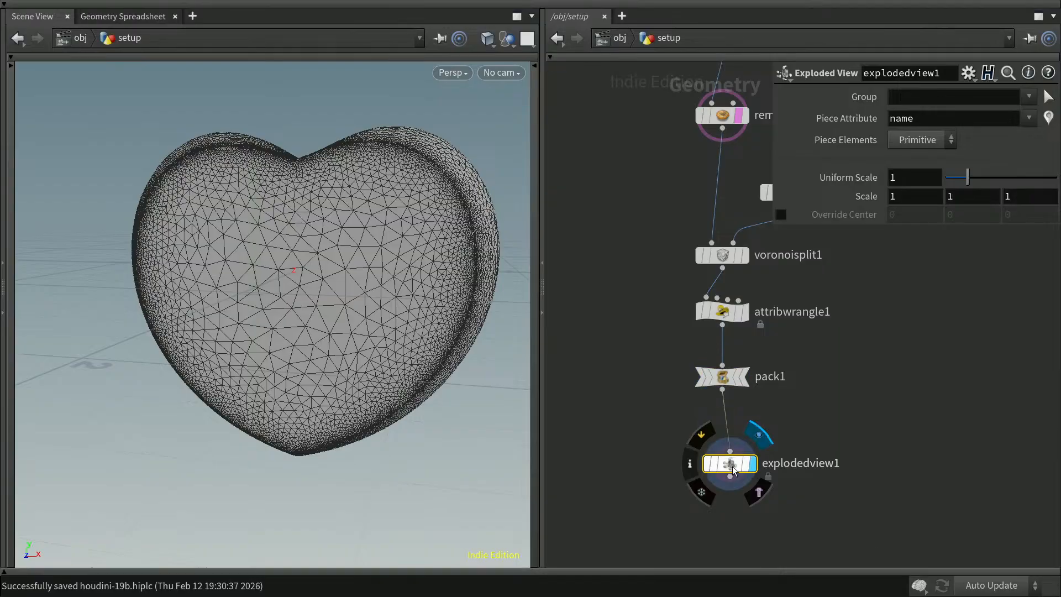
pyautogui.moveTo(385, 409); pyautogui.dragTo(340, 391)
pyautogui.moveTo(417, 428); pyautogui.dragTo(315, 207)
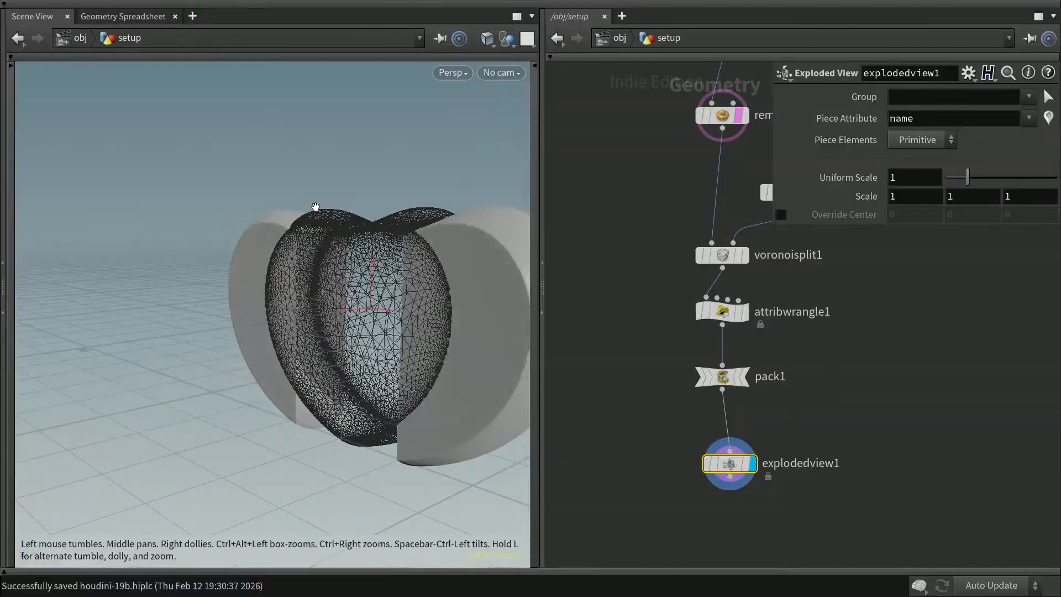
pyautogui.press('h')
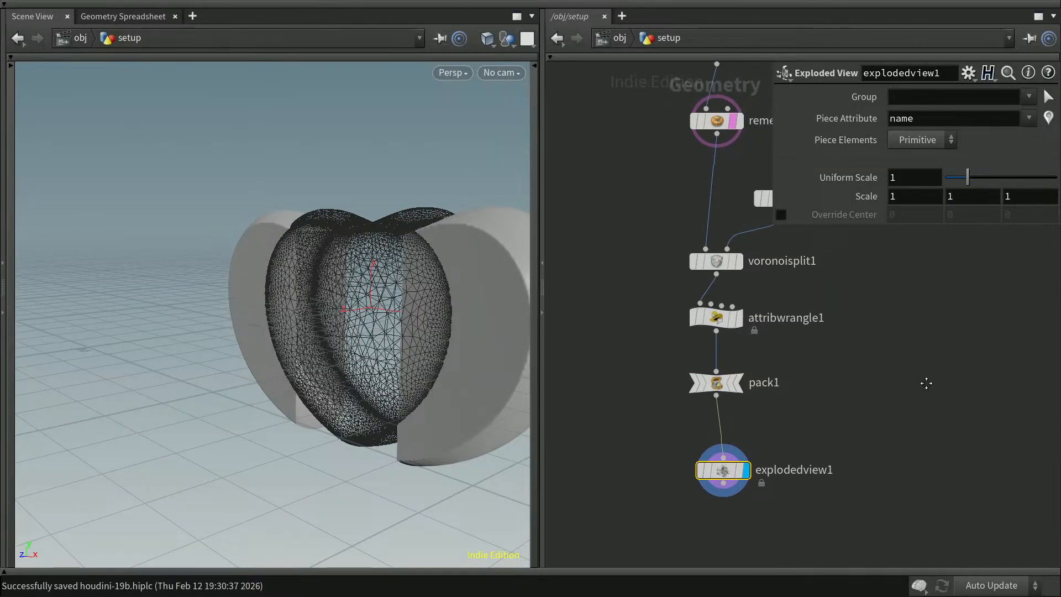
pyautogui.moveTo(690, 310)
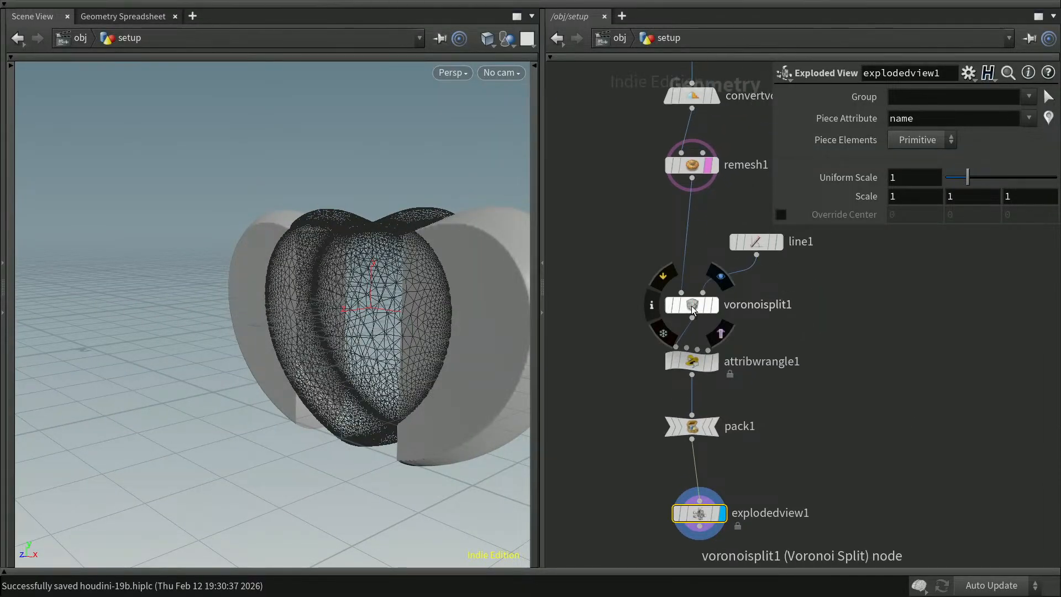
# - Enable Create Interior Surfaces on voronoisplit1 and inspect the capped halves
pyautogui.click(692, 310)
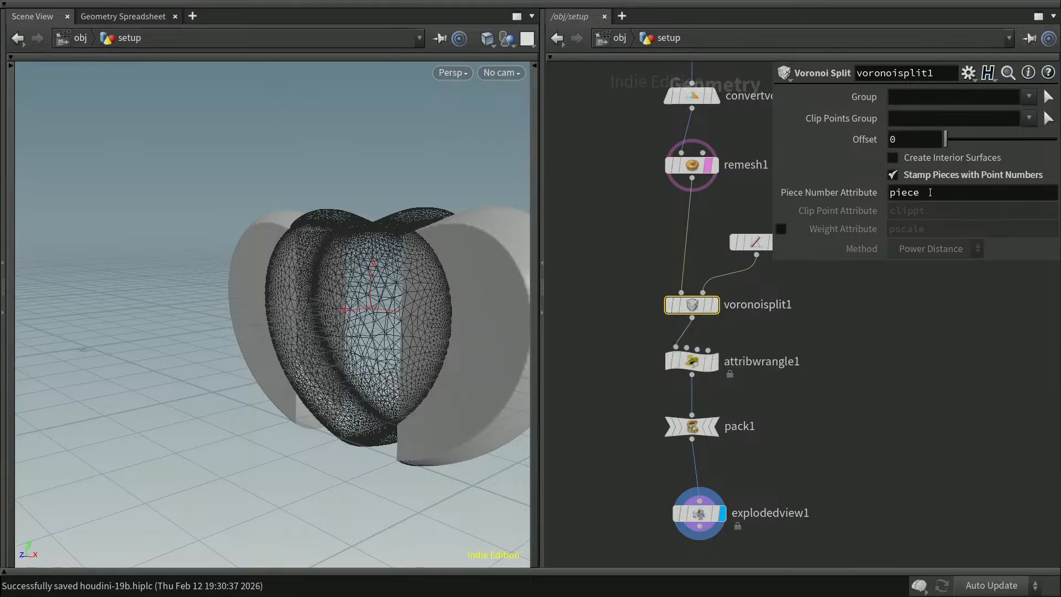
pyautogui.click(893, 159)
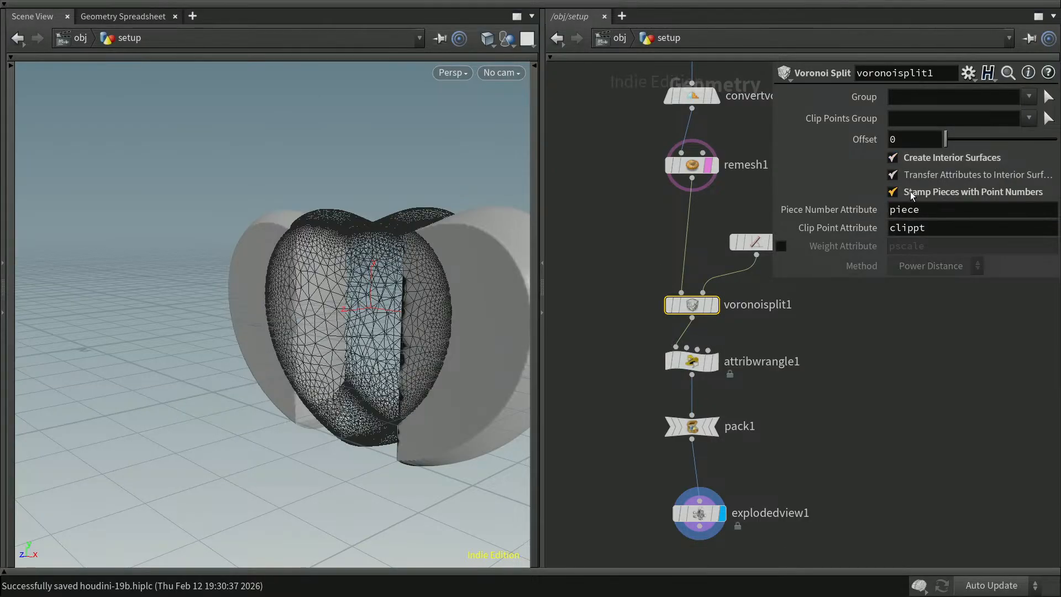
pyautogui.moveTo(349, 331); pyautogui.dragTo(416, 346)
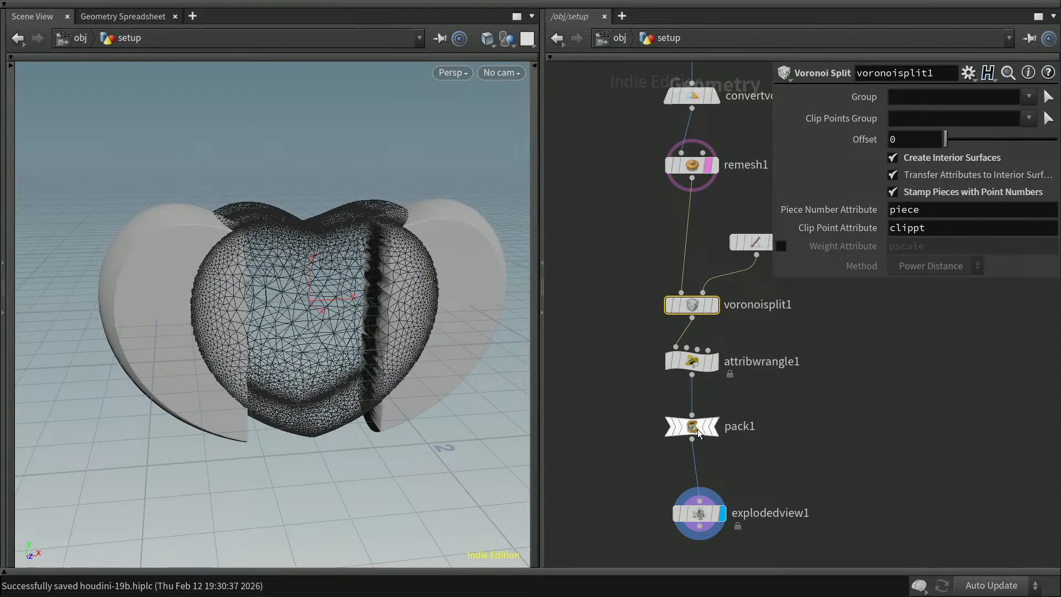
# - Align explodedview1 under the node chain and move pack1 and attribwrangle1 down to open a gap below voronoisplit1
pyautogui.moveTo(706, 514); pyautogui.dragTo(698, 515)
pyautogui.moveTo(696, 432); pyautogui.dragTo(696, 449)
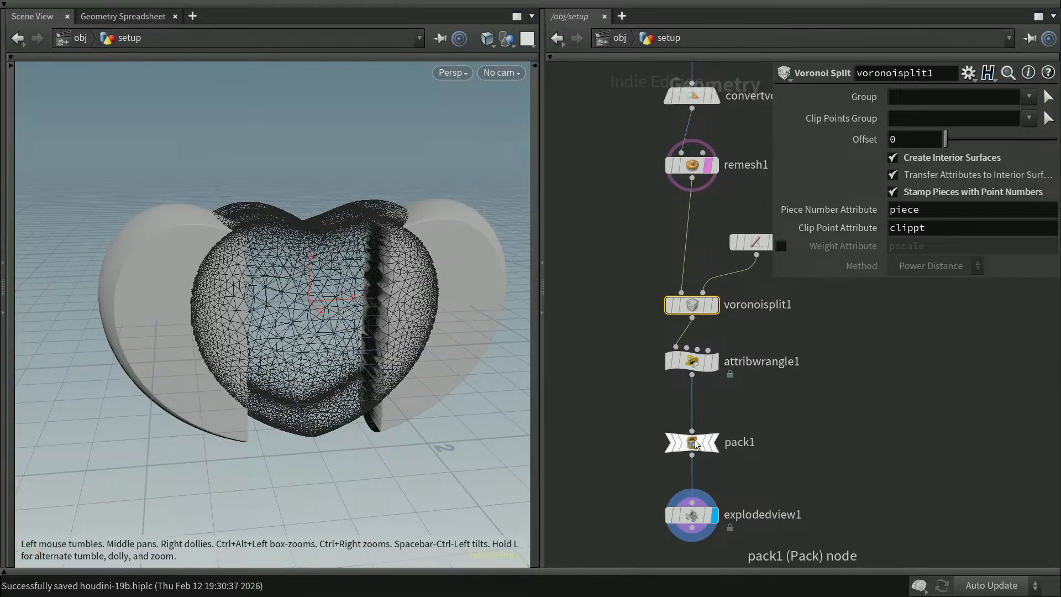
pyautogui.moveTo(704, 406)
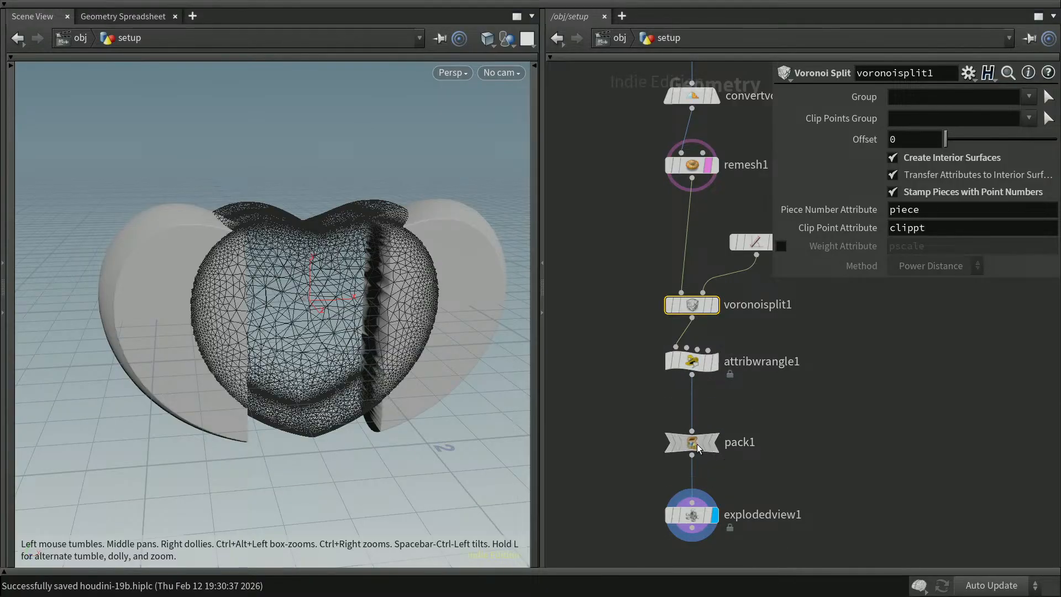
pyautogui.moveTo(698, 444); pyautogui.dragTo(697, 462)
pyautogui.moveTo(695, 364); pyautogui.dragTo(695, 408)
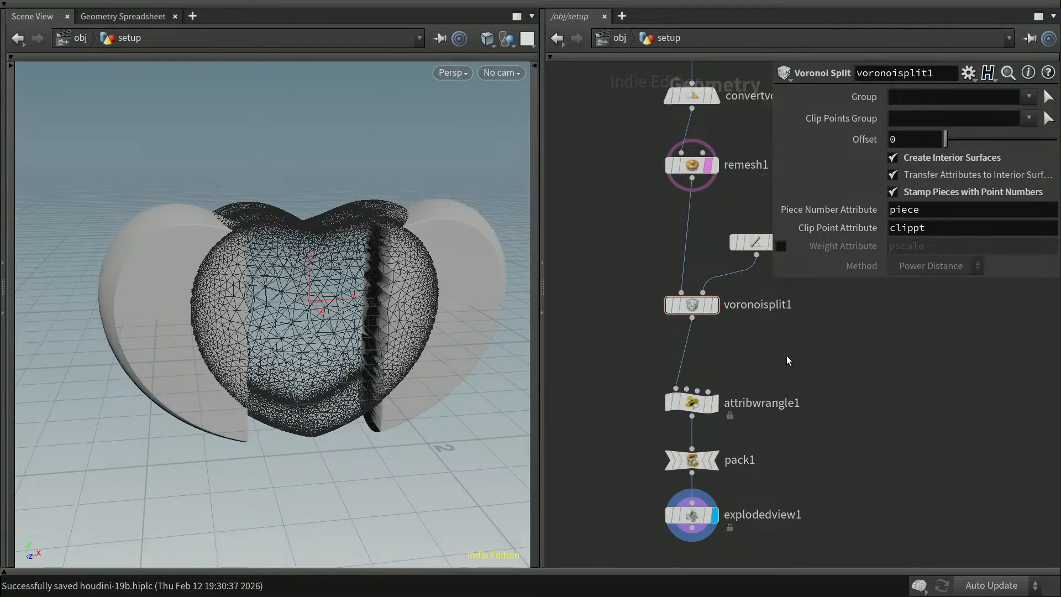
# - Insert a Normal node between voronoisplit1 and attribwrangle1 and inspect the shading of the cut faces
pyautogui.press('Tab')
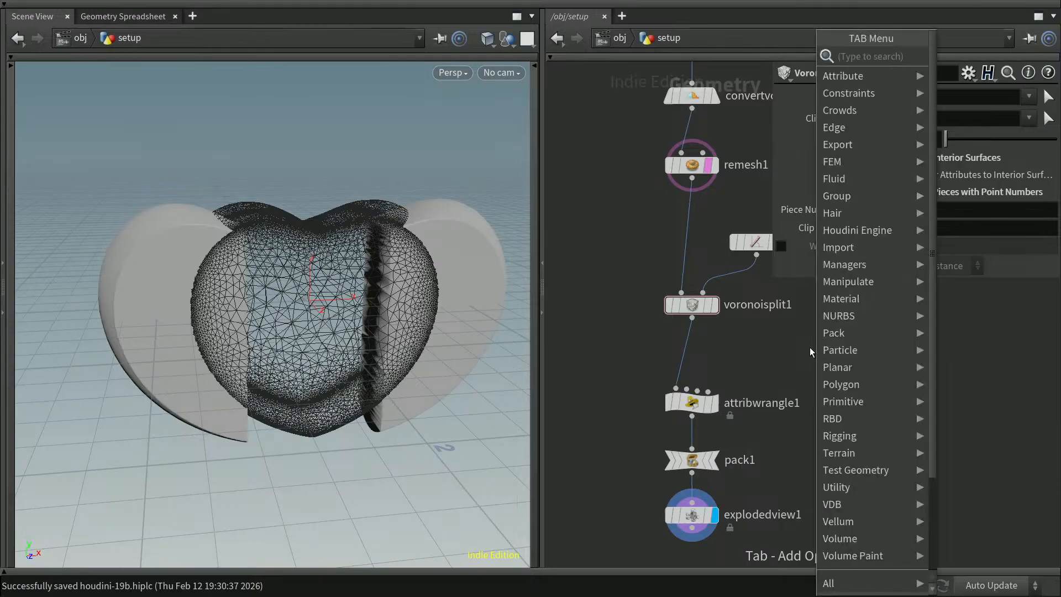
pyautogui.write('normal')
pyautogui.press('Return')
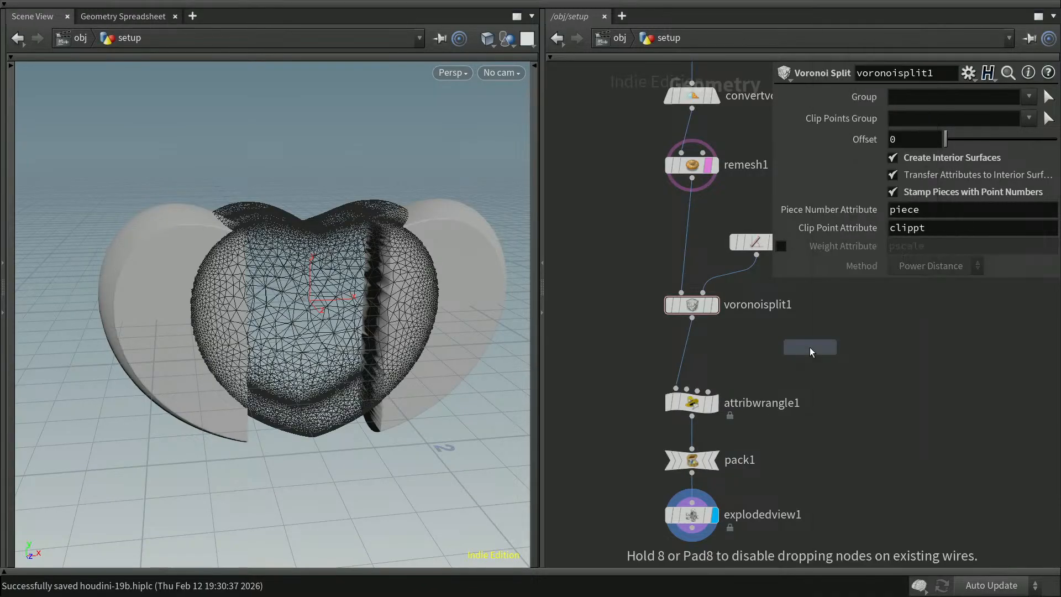
pyautogui.click(812, 352)
pyautogui.moveTo(819, 357); pyautogui.dragTo(703, 354)
pyautogui.moveTo(429, 439); pyautogui.dragTo(469, 442)
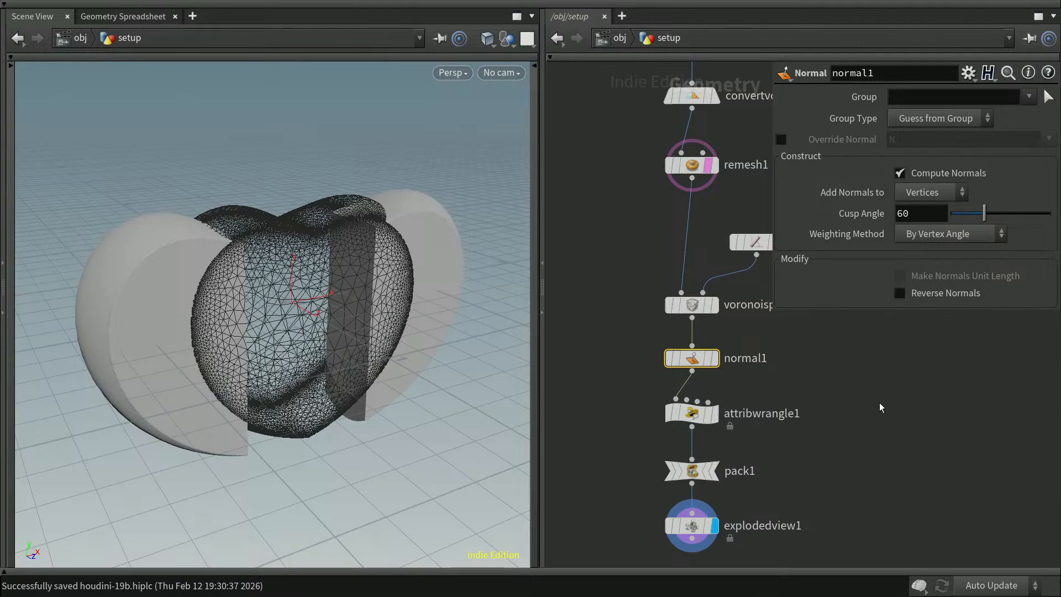
# - Hide the parameter overlay, frame the whole network, move explodedview1 further down and save the scene file
pyautogui.click(856, 388)
pyautogui.press('p')
pyautogui.press('h')
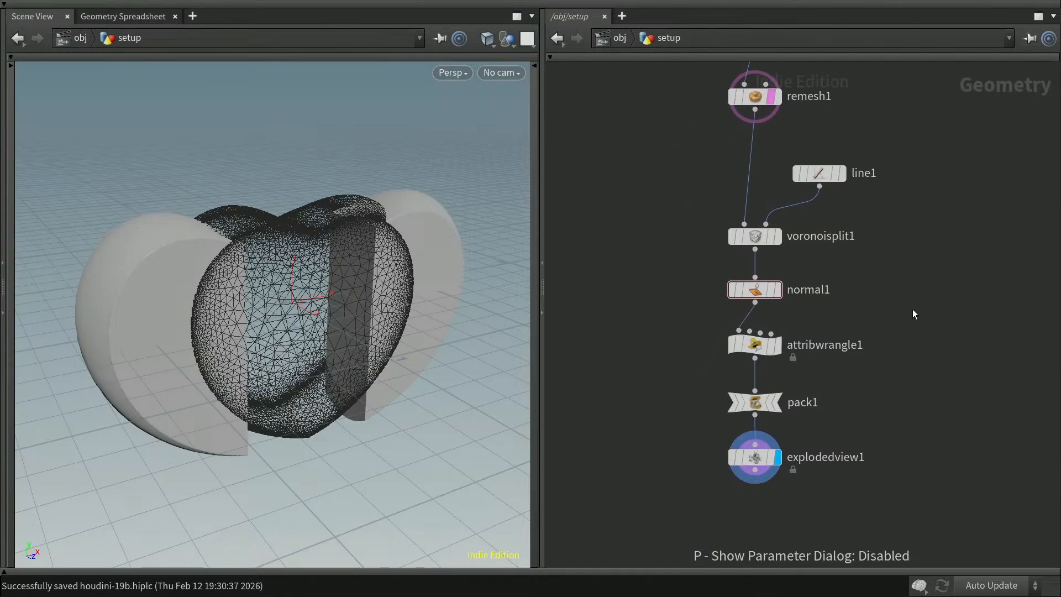
pyautogui.moveTo(651, 281); pyautogui.dragTo(644, 310, button='right')
pyautogui.moveTo(632, 275); pyautogui.dragTo(663, 355, button='middle')
pyautogui.moveTo(918, 375); pyautogui.dragTo(922, 413, button='middle')
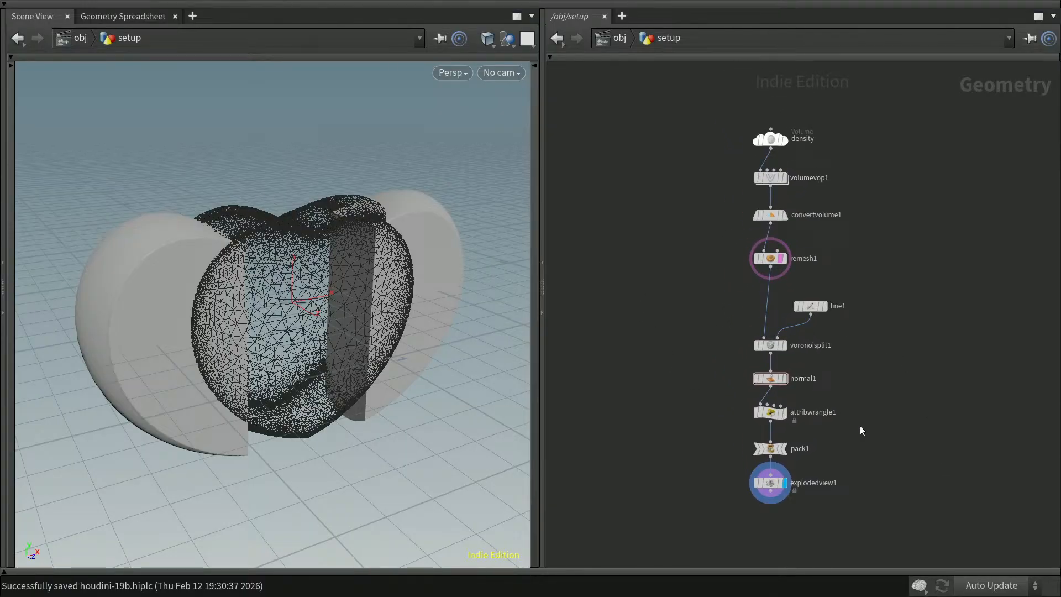
pyautogui.moveTo(772, 486); pyautogui.dragTo(773, 509)
pyautogui.moveTo(786, 453)
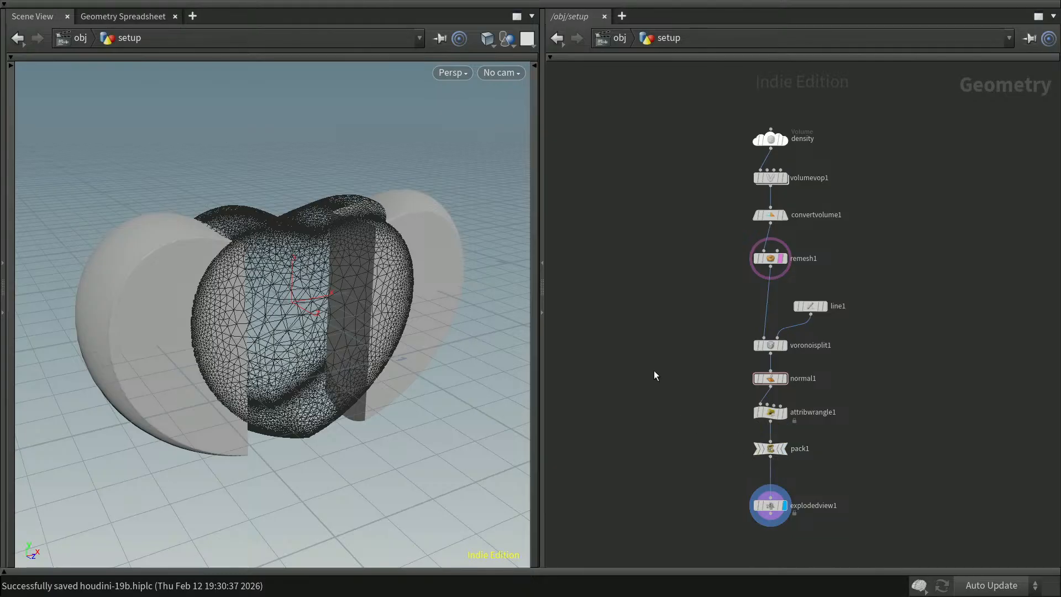
pyautogui.moveTo(635, 396); pyautogui.dragTo(689, 402, button='middle')
pyautogui.hotkey('ctrl', 's')
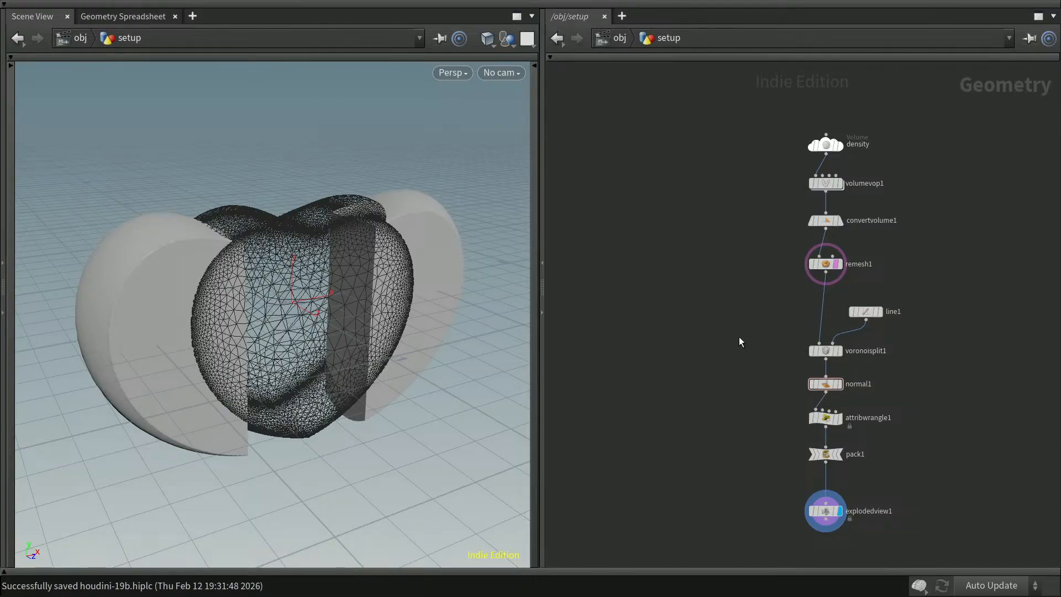
# - Add a Grid node beside remesh1 and display it with the remeshed heart shown as a template
pyautogui.moveTo(838, 265)
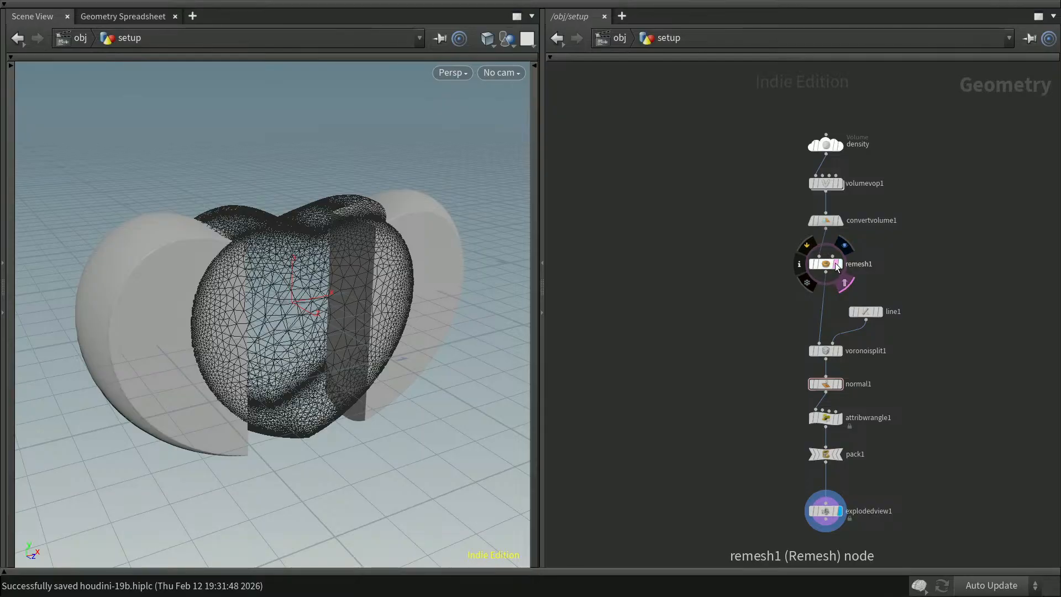
pyautogui.click(839, 266)
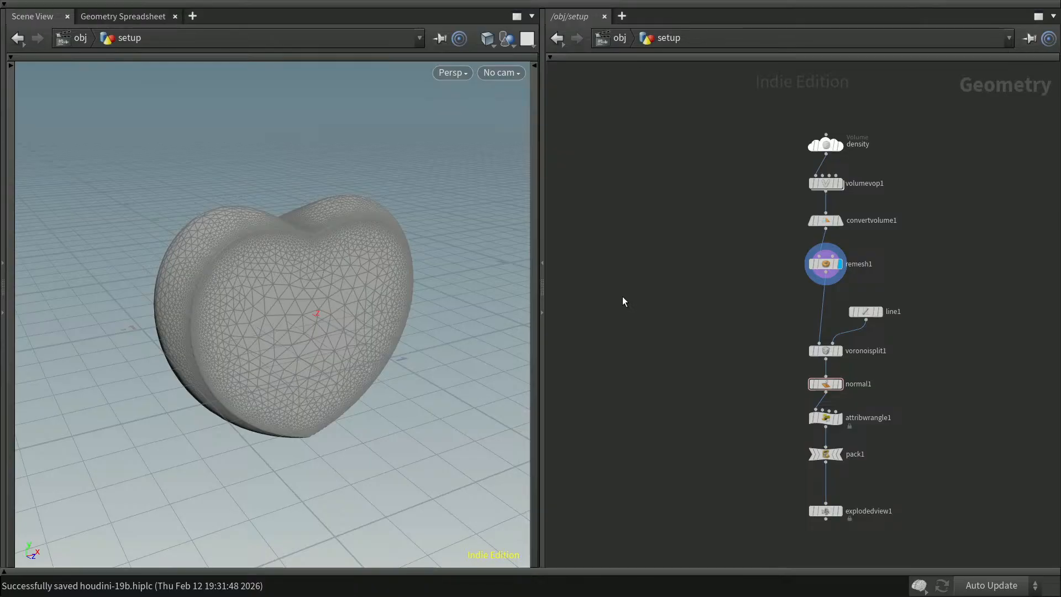
pyautogui.press('Tab')
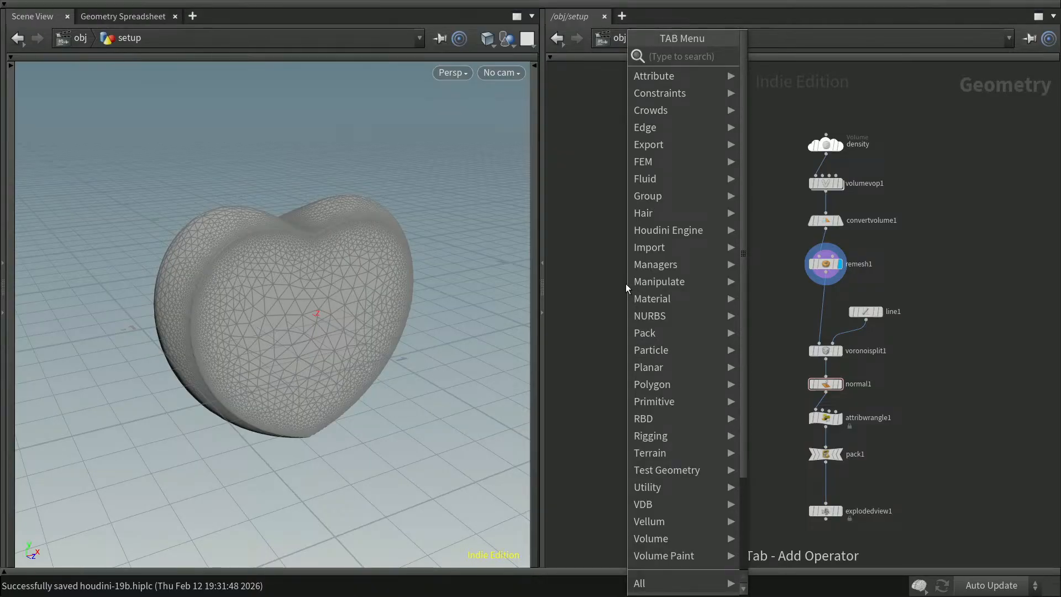
pyautogui.write('grid')
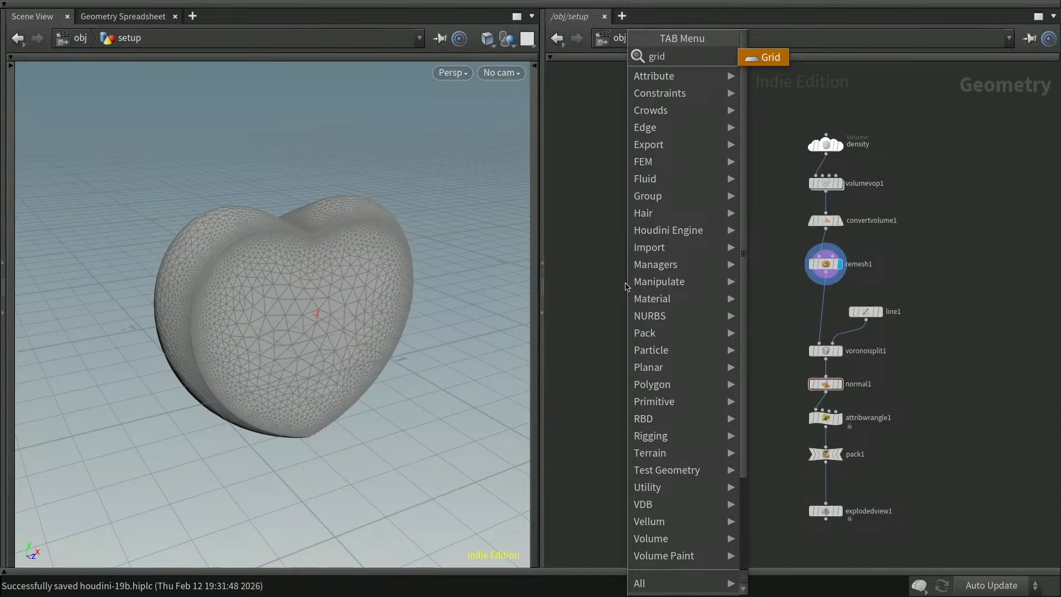
pyautogui.press('Return')
pyautogui.click(627, 286)
pyautogui.moveTo(628, 287); pyautogui.dragTo(704, 288)
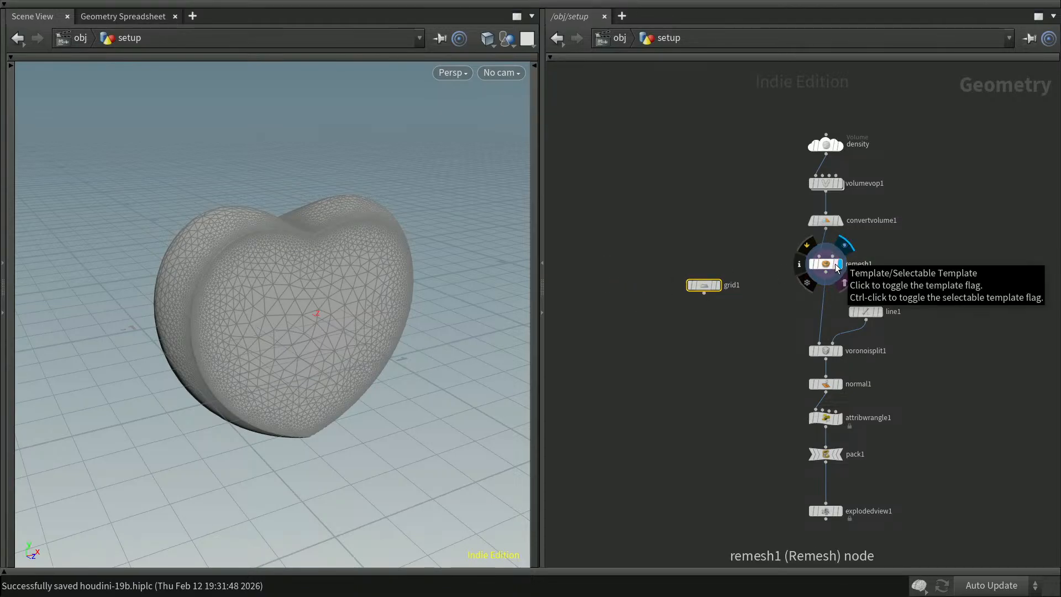
pyautogui.click(837, 265)
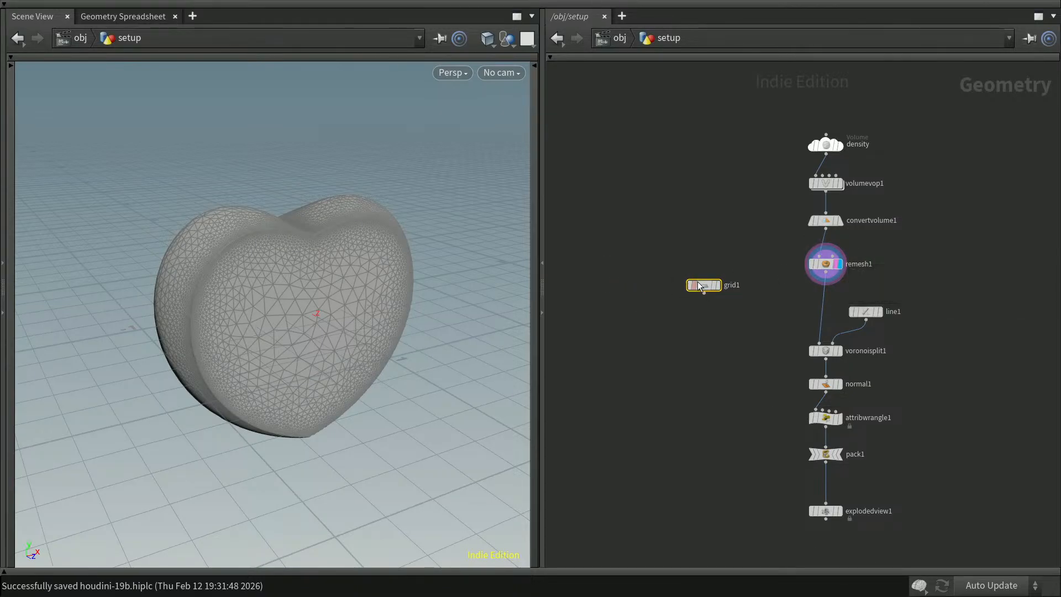
pyautogui.click(719, 286)
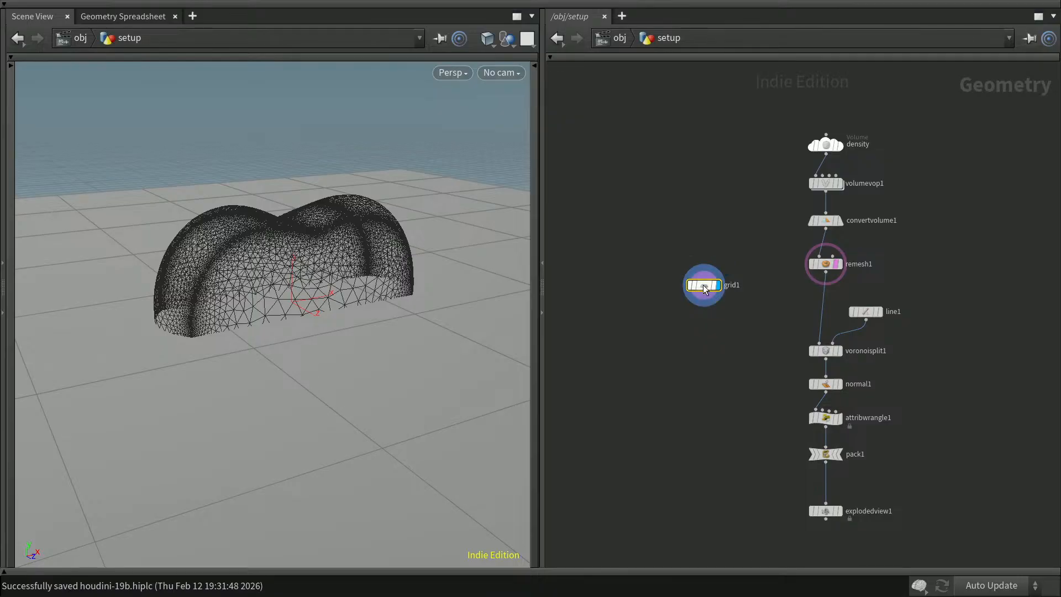
# - Show grid1's parameters and set its orientation to YZ Plane so it cuts vertically through the heart
pyautogui.press('p')
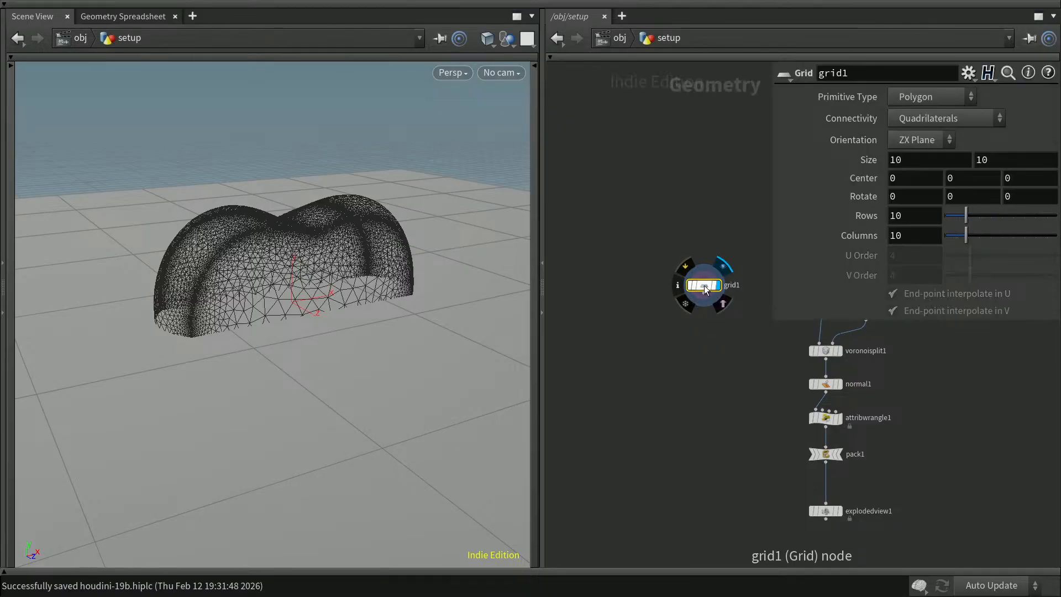
pyautogui.click(920, 138)
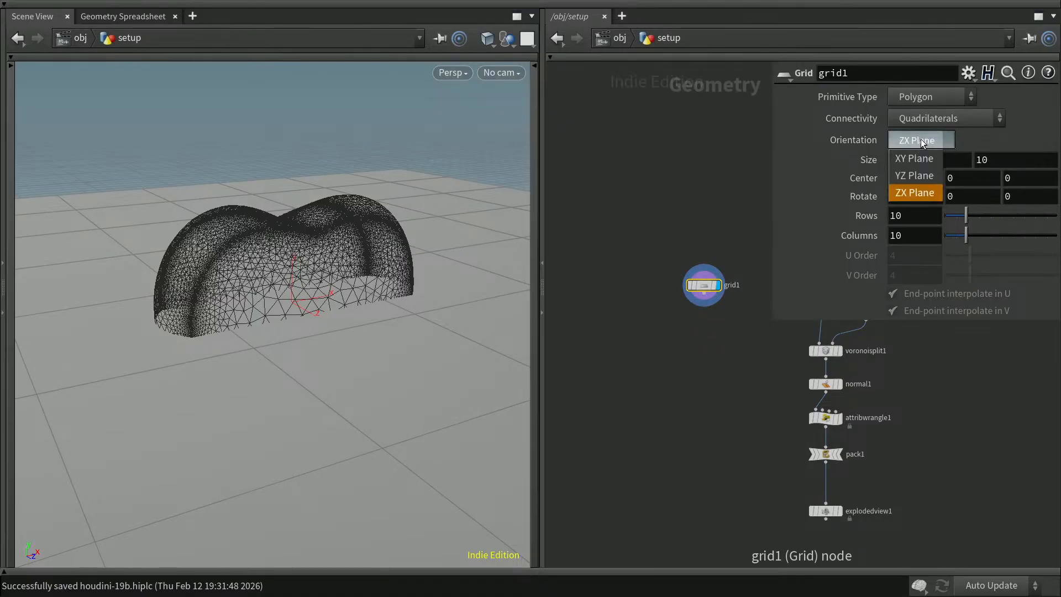
pyautogui.click(920, 138)
pyautogui.click(920, 138)
pyautogui.click(926, 173)
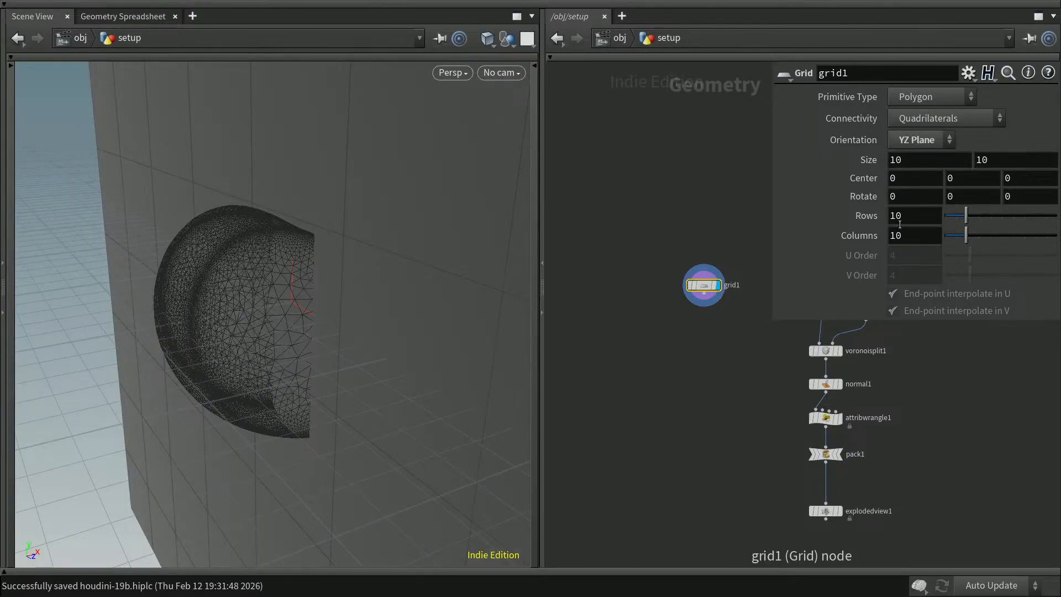
pyautogui.keyDown('alt'); pyautogui.moveTo(446, 391); pyautogui.dragTo(324, 310); pyautogui.keyUp('alt')
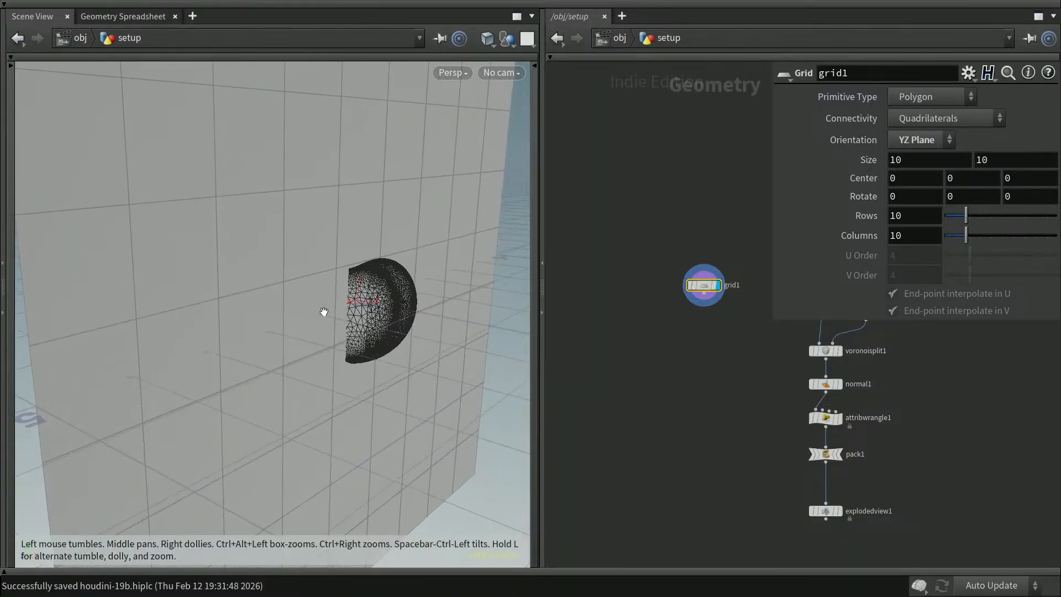
# - Set the grid's size to 1 by 2
pyautogui.doubleClick(907, 162)
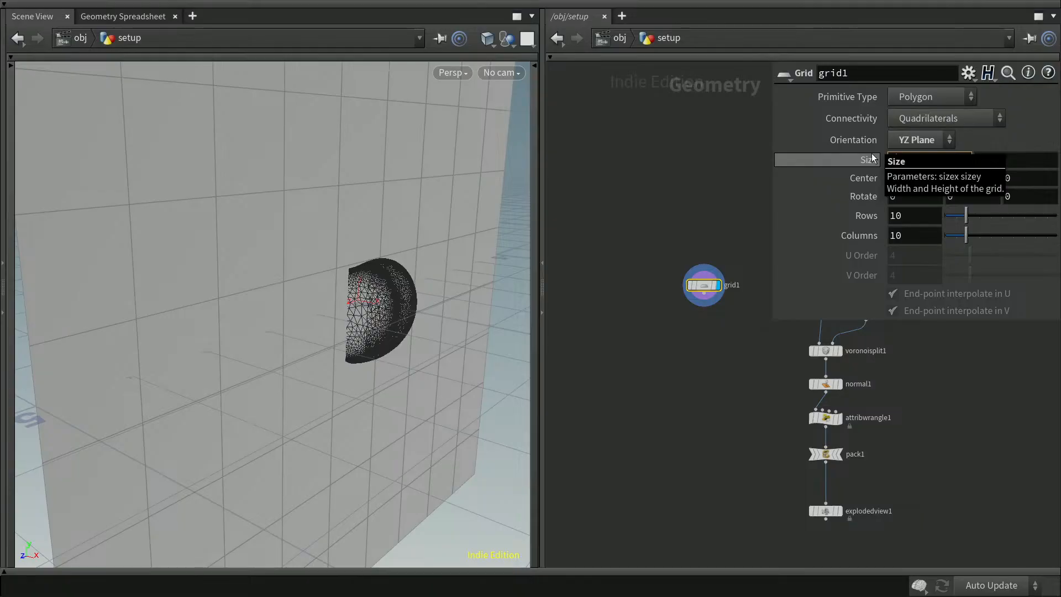
pyautogui.press('Return')
pyautogui.moveTo(917, 159); pyautogui.dragTo(881, 158)
pyautogui.write('1')
pyautogui.press('Return')
pyautogui.moveTo(990, 159); pyautogui.dragTo(957, 157)
pyautogui.write('2')
pyautogui.press('Return')
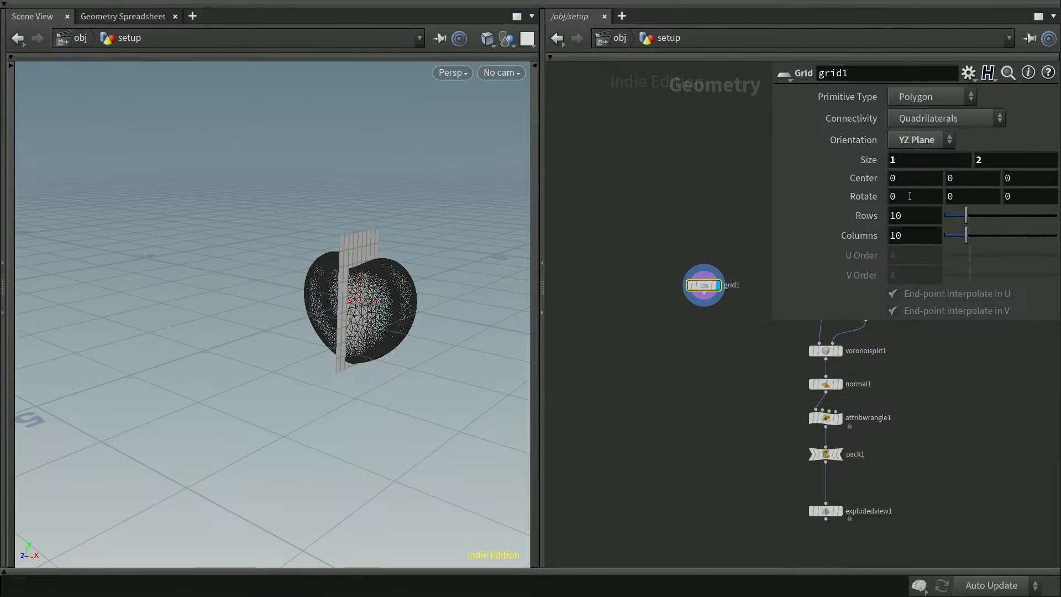
pyautogui.keyDown('alt'); pyautogui.moveTo(487, 381); pyautogui.dragTo(504, 361); pyautogui.keyUp('alt')
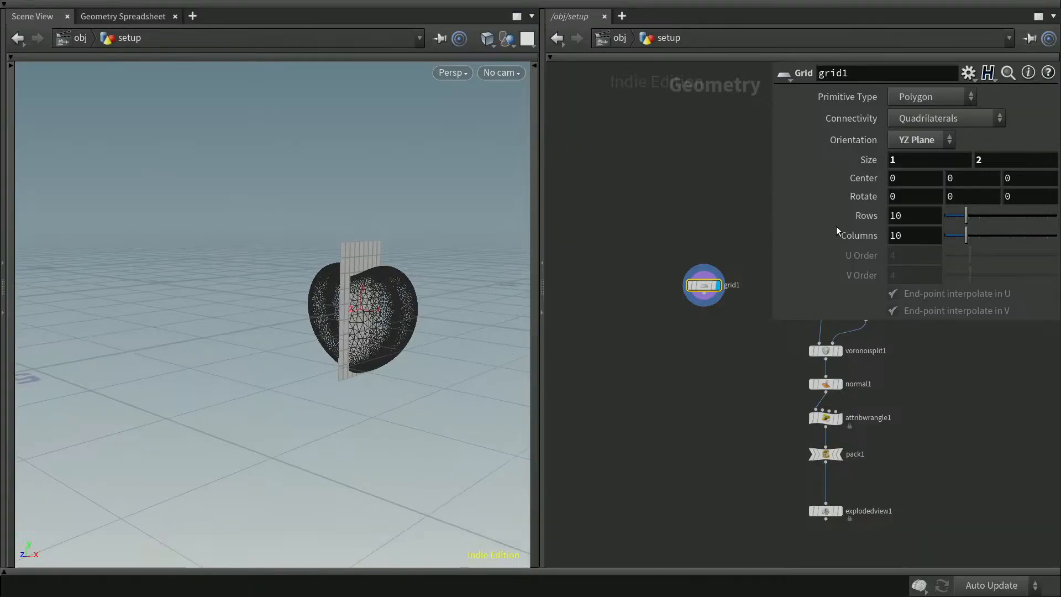
# - Set the grid's Y center to -0.2 and check how it covers the heart's middle
pyautogui.click(958, 180)
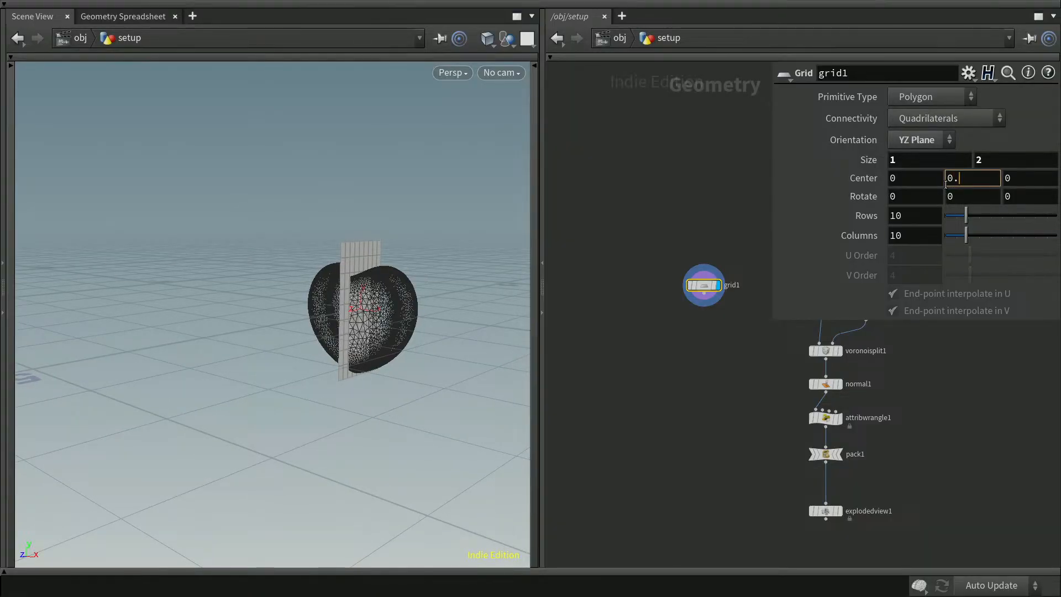
pyautogui.write('-')
pyautogui.press('Return')
pyautogui.keyDown('alt'); pyautogui.moveTo(455, 315); pyautogui.dragTo(420, 333); pyautogui.keyUp('alt')
pyautogui.scroll(5, 381, 290)
pyautogui.moveTo(454, 322); pyautogui.dragTo(409, 339)
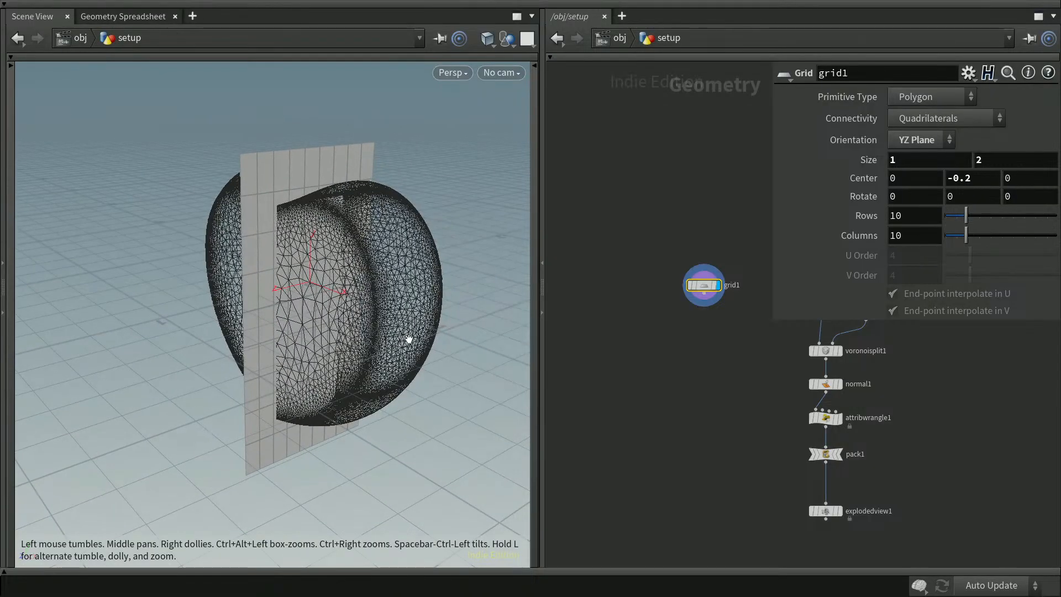
# - Try row counts of 20 and 200 on the grid
pyautogui.doubleClick(907, 217)
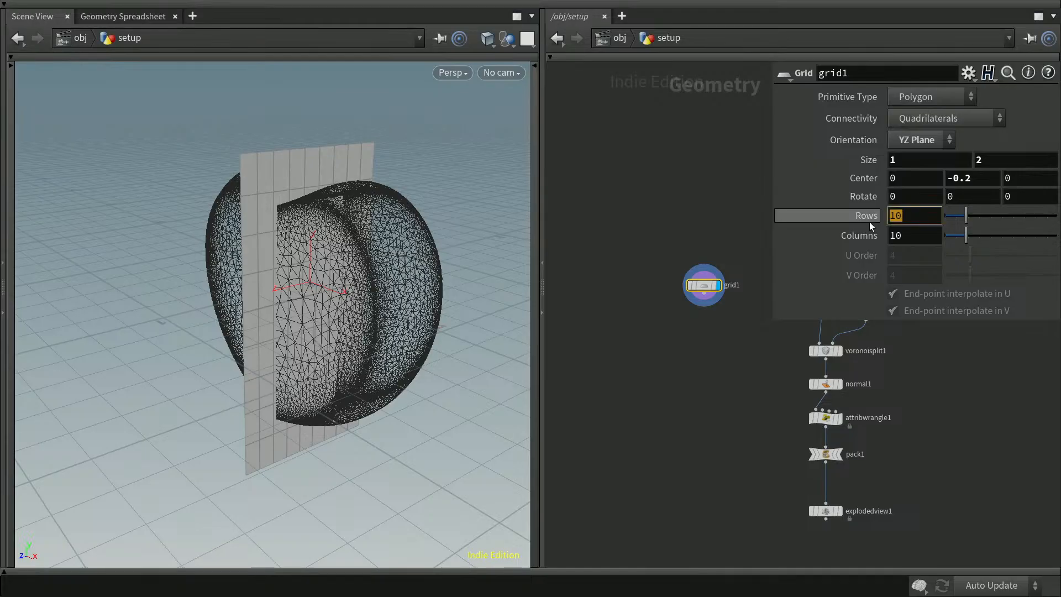
pyautogui.write('20')
pyautogui.press('Return')
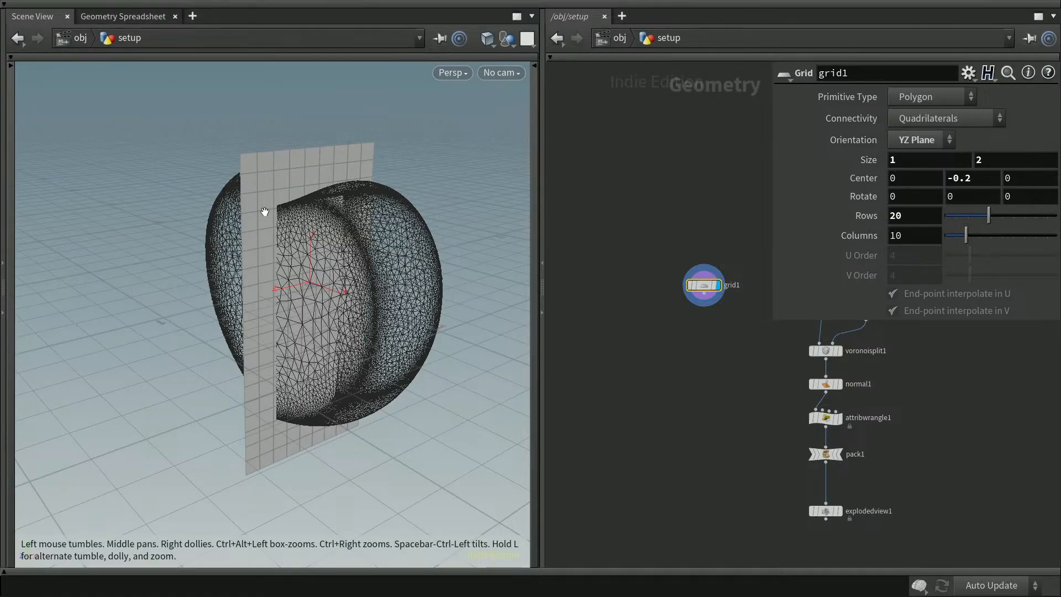
pyautogui.click(899, 216)
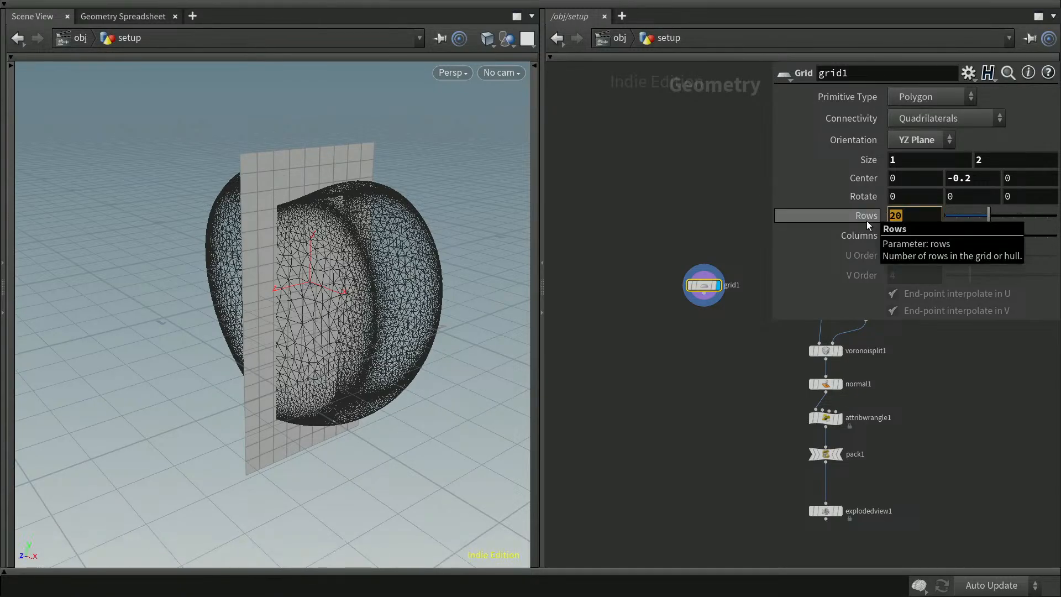
pyautogui.write('0')
pyautogui.press('Return')
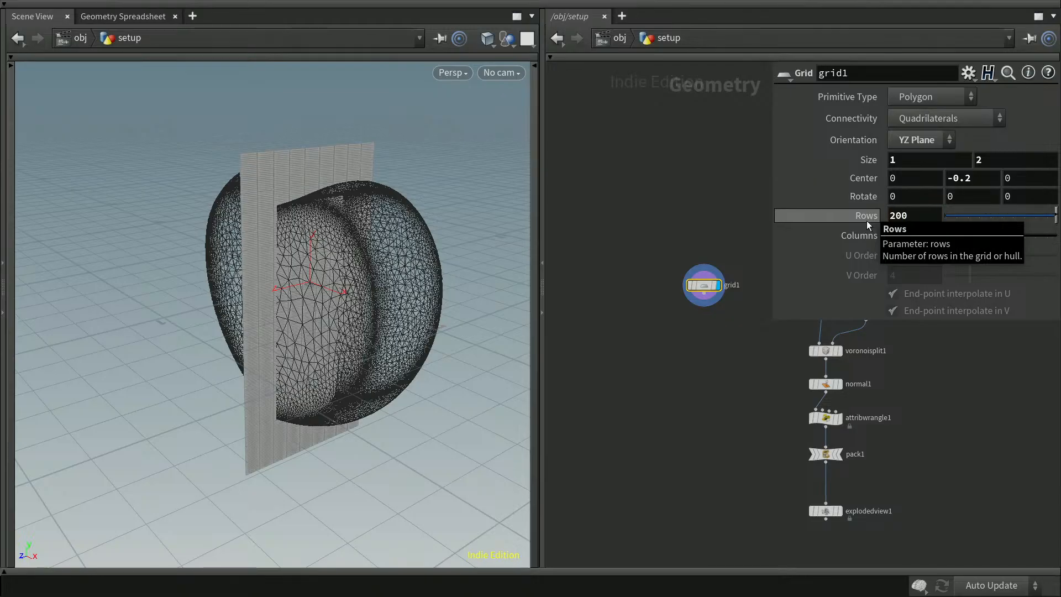
# - Set the grid to 100 rows and 50 columns
pyautogui.moveTo(913, 216); pyautogui.dragTo(865, 218)
pyautogui.write('100')
pyautogui.press('Return')
pyautogui.doubleClick(896, 235)
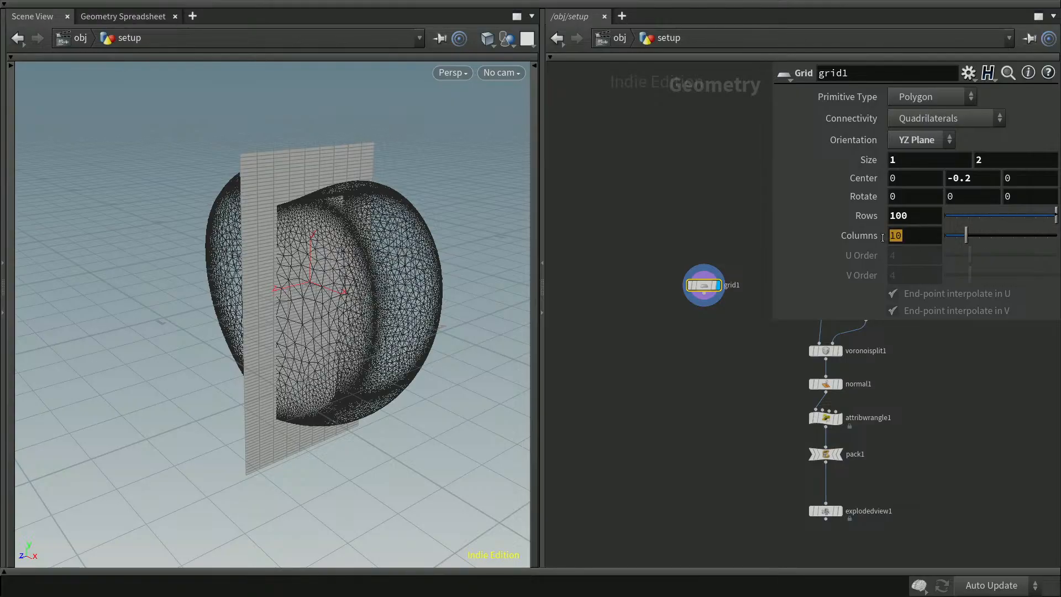
pyautogui.write('50')
pyautogui.press('Return')
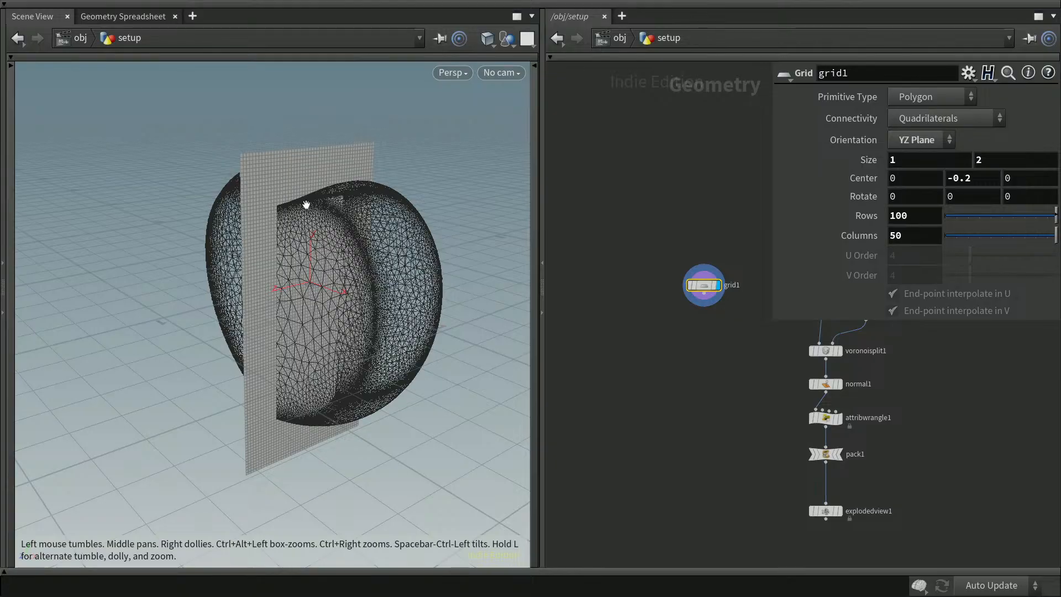
# - Move the grid node slightly higher in the network and save the scene
pyautogui.press('p')
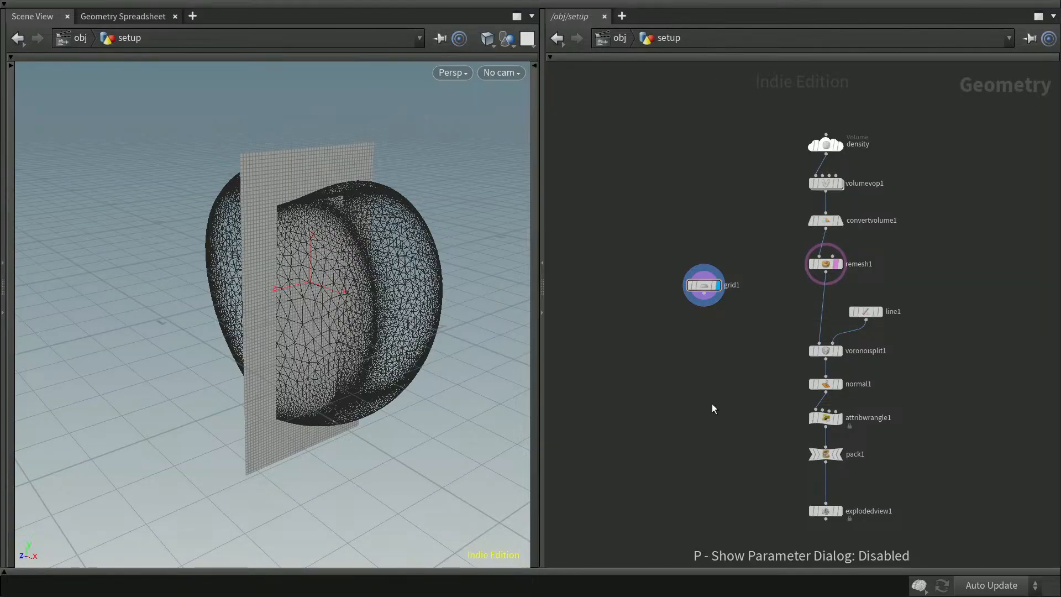
pyautogui.moveTo(702, 295); pyautogui.dragTo(695, 277)
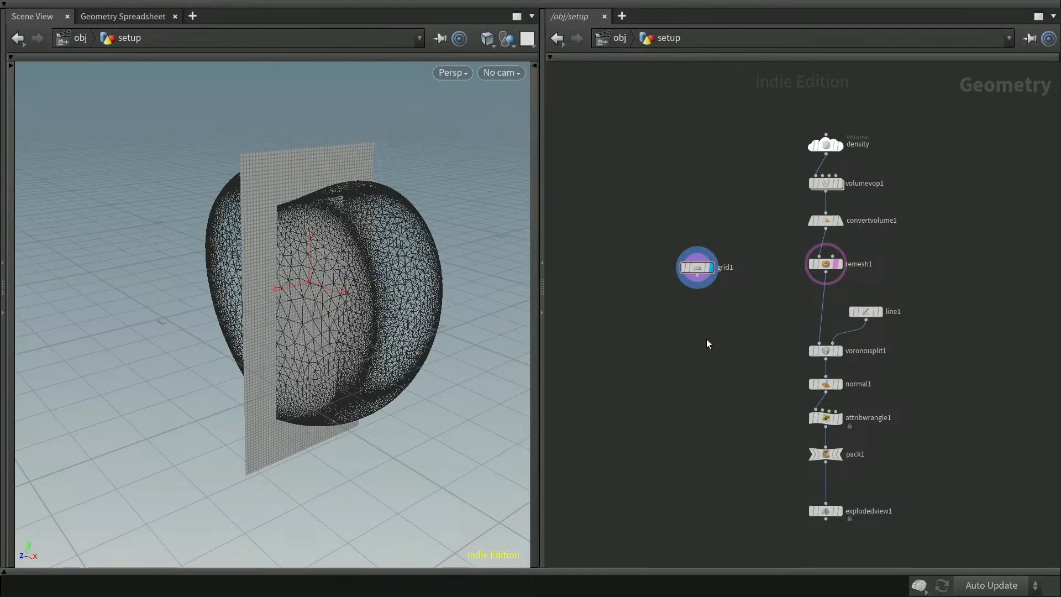
pyautogui.hotkey('ctrl', 's')
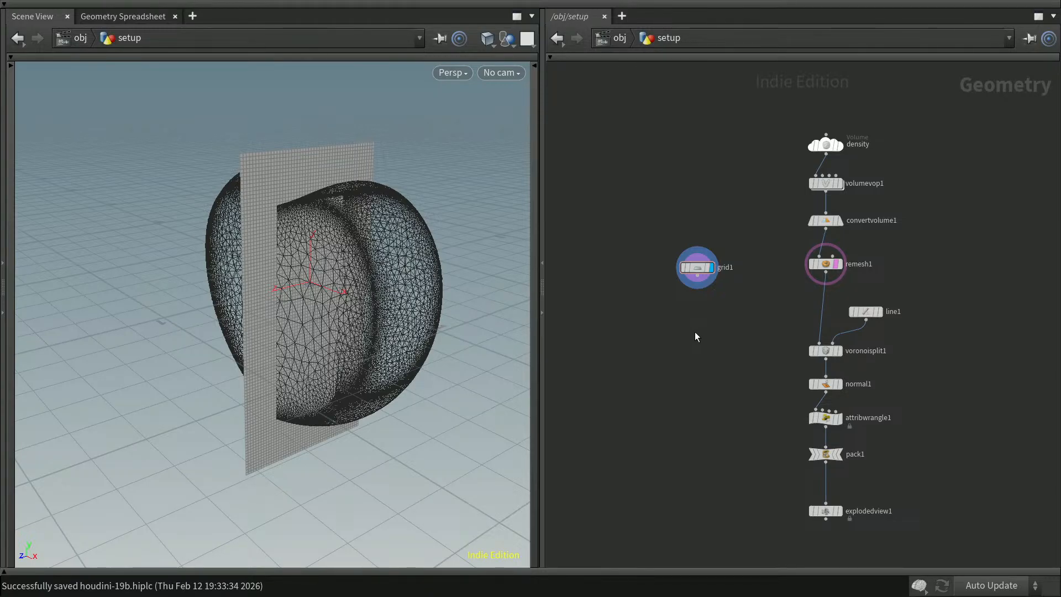
# - Add a Mountain node below the grid, wire the grid into it and display the distorted surface inside the heart
pyautogui.press('Tab')
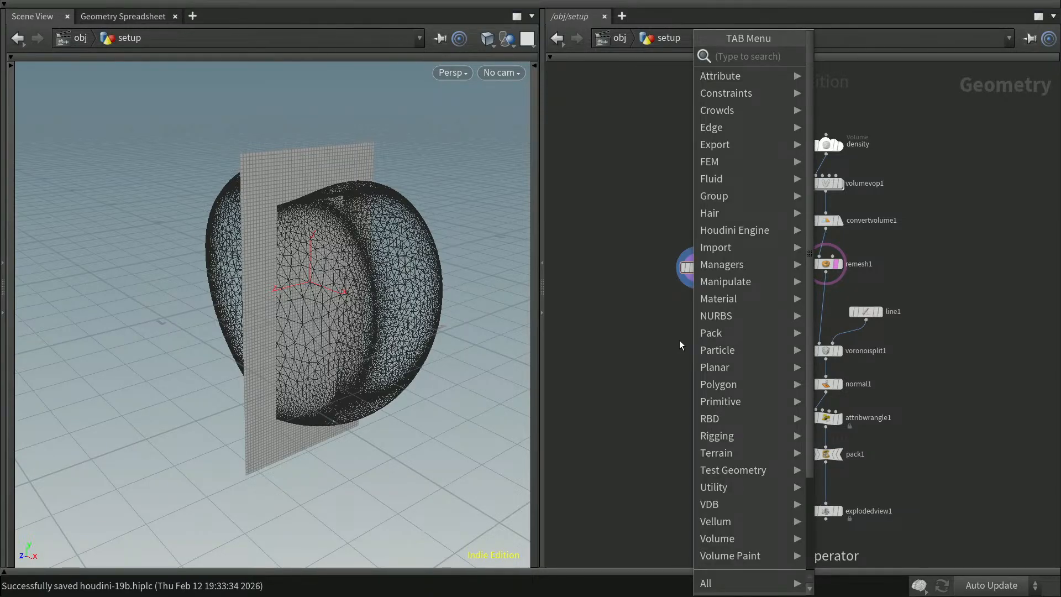
pyautogui.write('maou')
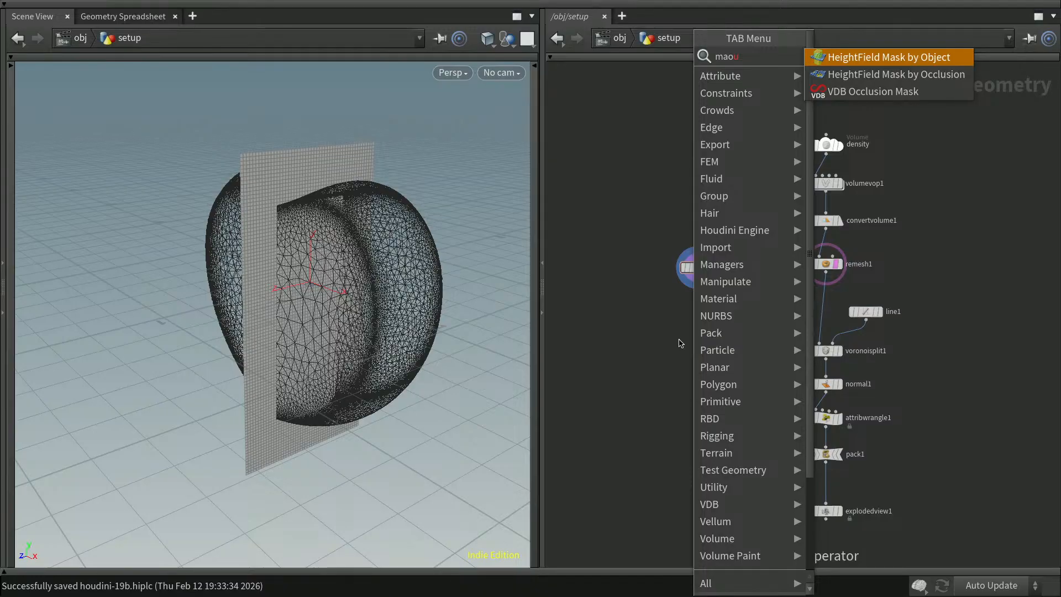
pyautogui.press('BackSpace')
pyautogui.press('BackSpace')
pyautogui.press('BackSpace')
pyautogui.write('oun')
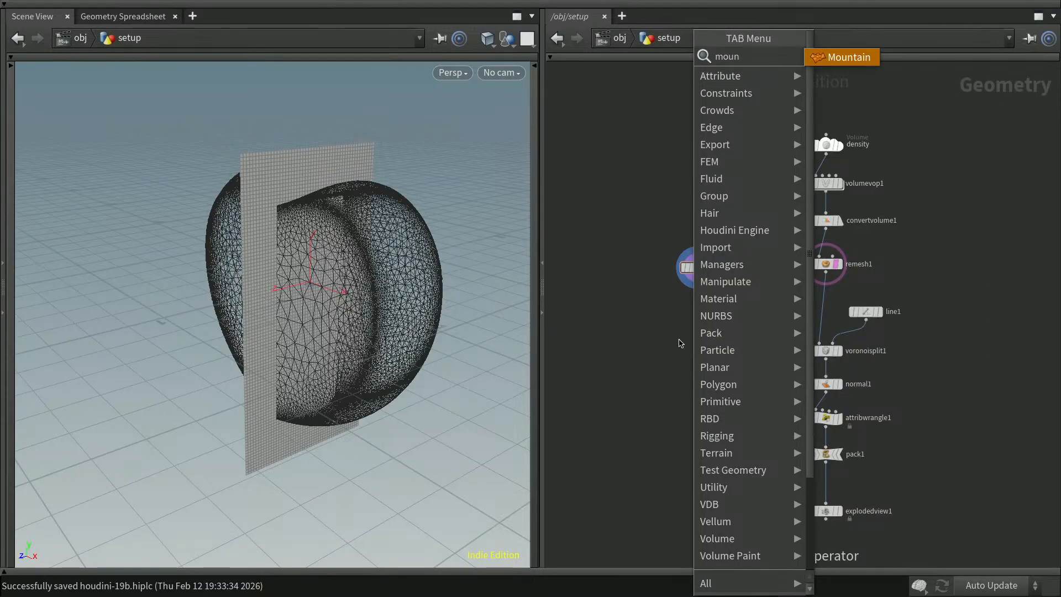
pyautogui.press('Return')
pyautogui.click(695, 311)
pyautogui.moveTo(697, 275); pyautogui.dragTo(713, 315)
pyautogui.click(712, 313)
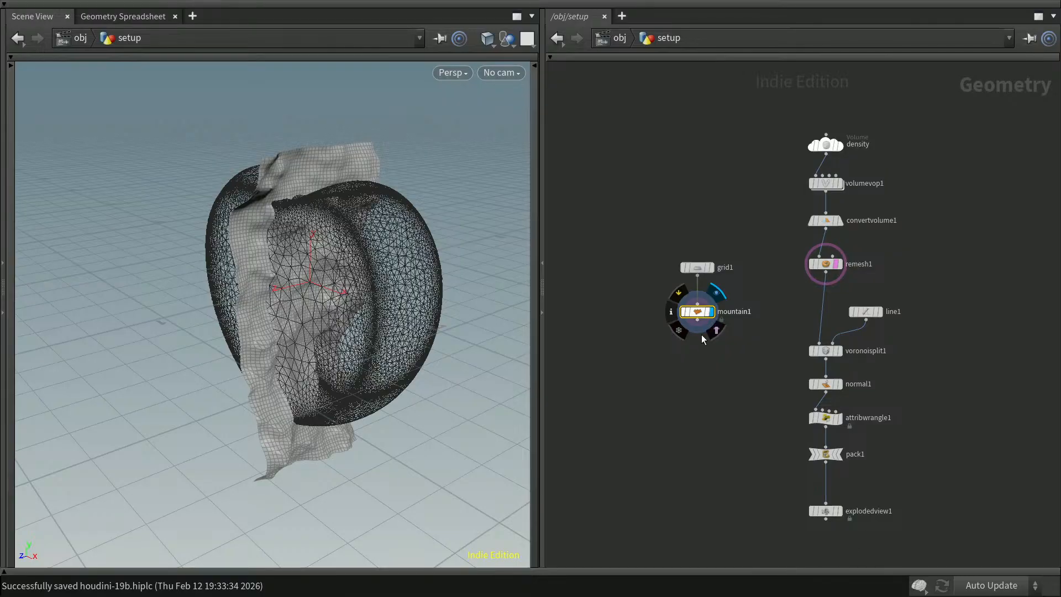
pyautogui.moveTo(412, 383)
pyautogui.mouseDown()
pyautogui.moveTo(462, 374)
pyautogui.moveTo(426, 381)
pyautogui.mouseUp()
pyautogui.moveTo(343, 392); pyautogui.dragTo(431, 326, button='middle')
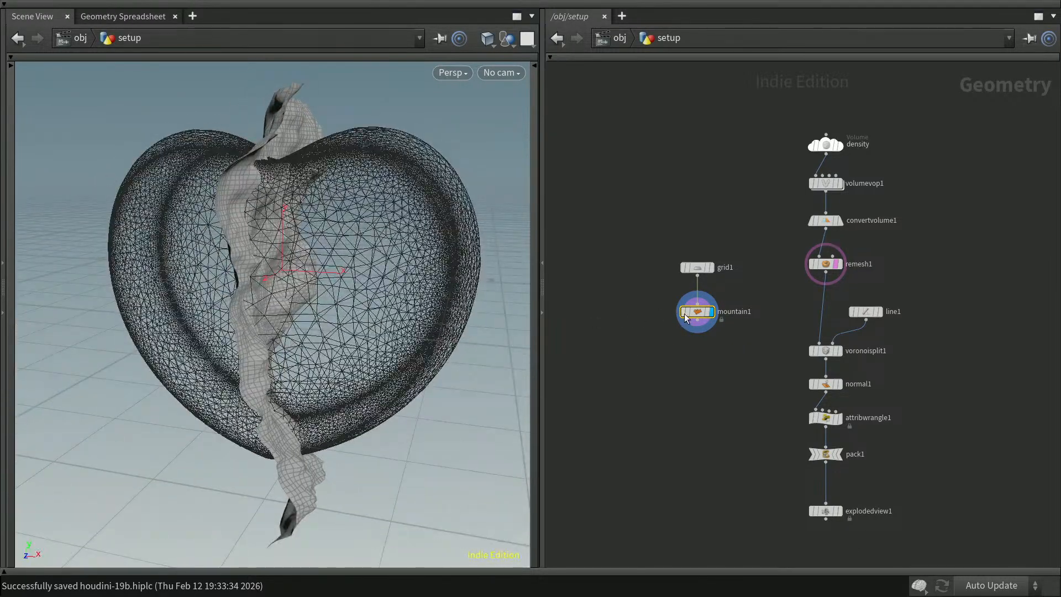
# - Set the Mountain node's height to 0.5 and check the softened surface against the heart
pyautogui.moveTo(697, 311)
pyautogui.press('p')
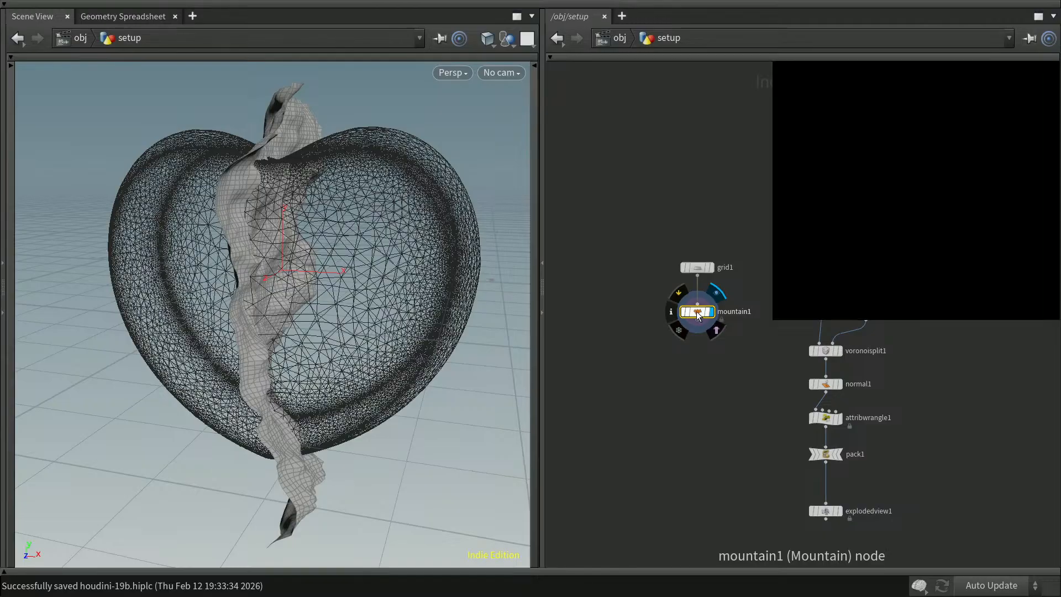
pyautogui.moveTo(955, 135); pyautogui.dragTo(898, 136)
pyautogui.press('Return')
pyautogui.moveTo(292, 378)
pyautogui.mouseDown()
pyautogui.moveTo(285, 391)
pyautogui.moveTo(305, 386)
pyautogui.moveTo(300, 360)
pyautogui.moveTo(310, 371)
pyautogui.moveTo(298, 360)
pyautogui.moveTo(308, 360)
pyautogui.moveTo(280, 387)
pyautogui.moveTo(298, 392)
pyautogui.mouseUp()
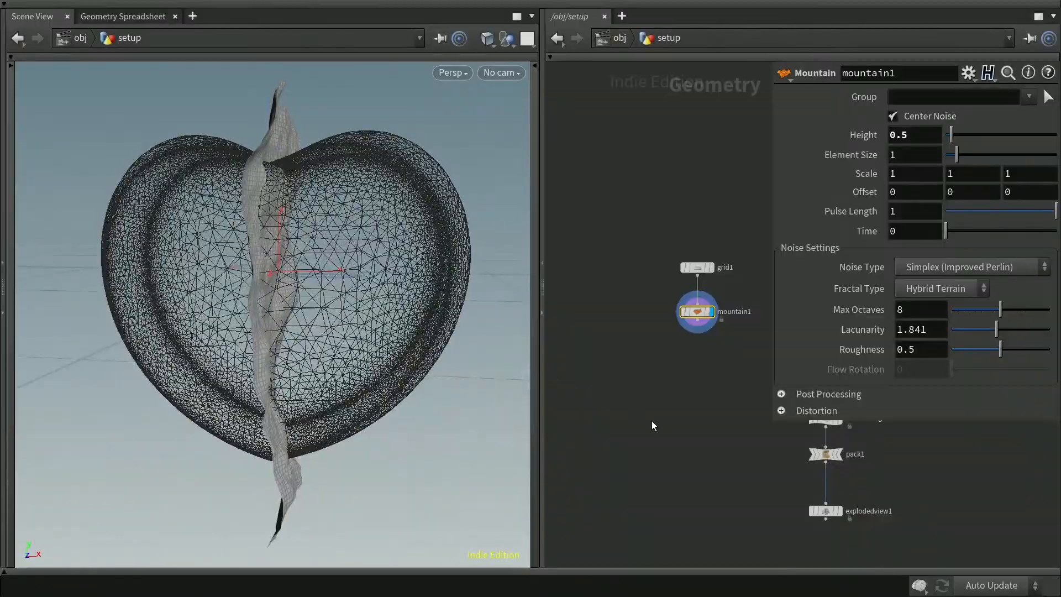
pyautogui.press('p')
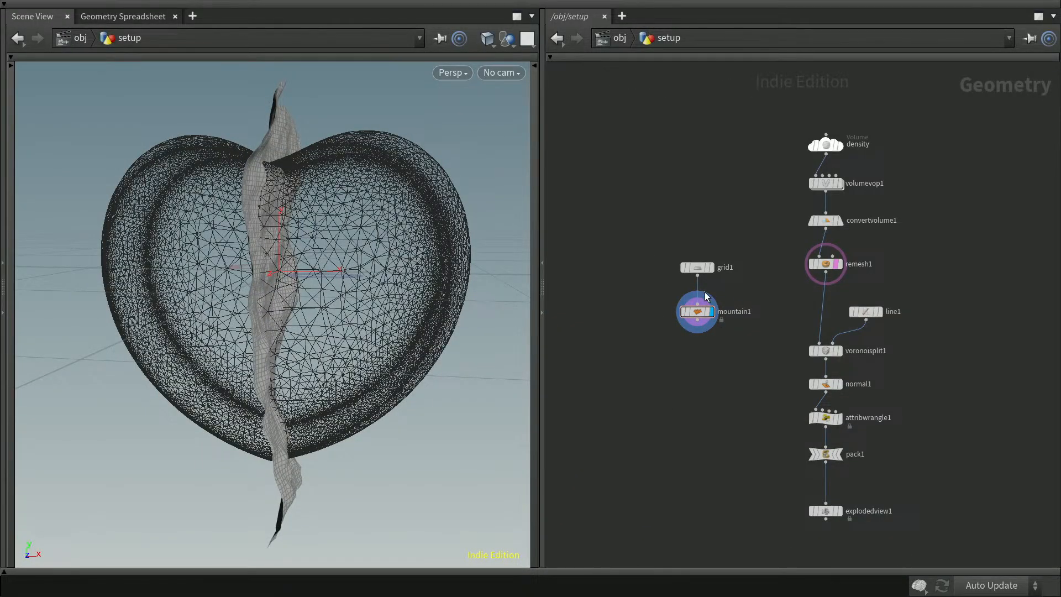
# - Move the grid and Mountain nodes together to the other side of the heart's node chain and save the scene
pyautogui.moveTo(651, 230); pyautogui.dragTo(670, 258)
pyautogui.click(685, 342)
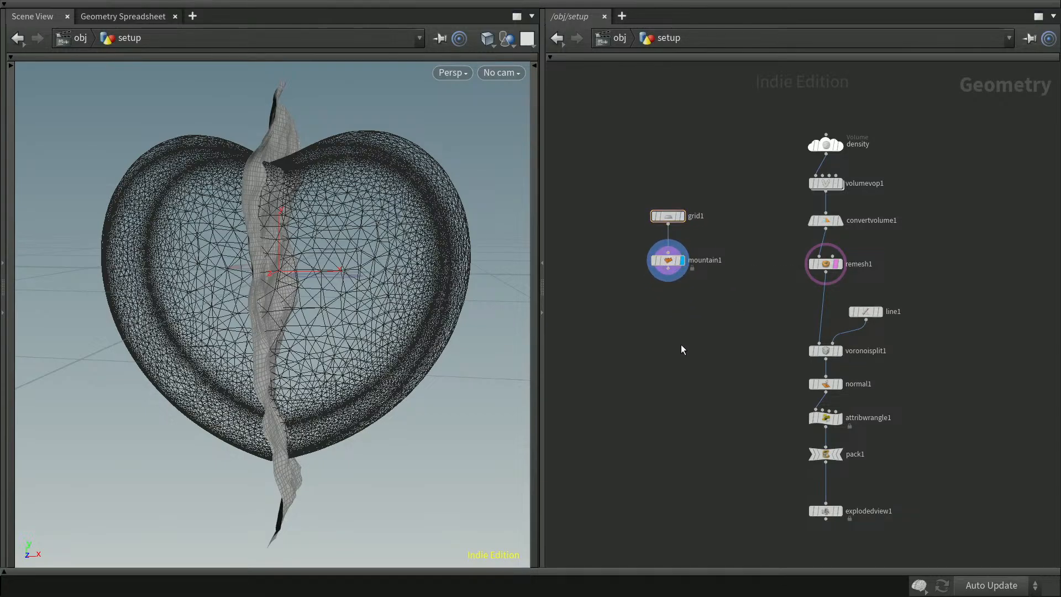
pyautogui.moveTo(635, 178); pyautogui.dragTo(671, 266)
pyautogui.click(685, 335)
pyautogui.hotkey('ctrl', 's')
pyautogui.moveTo(626, 173); pyautogui.dragTo(728, 305)
pyautogui.moveTo(670, 264); pyautogui.dragTo(995, 261)
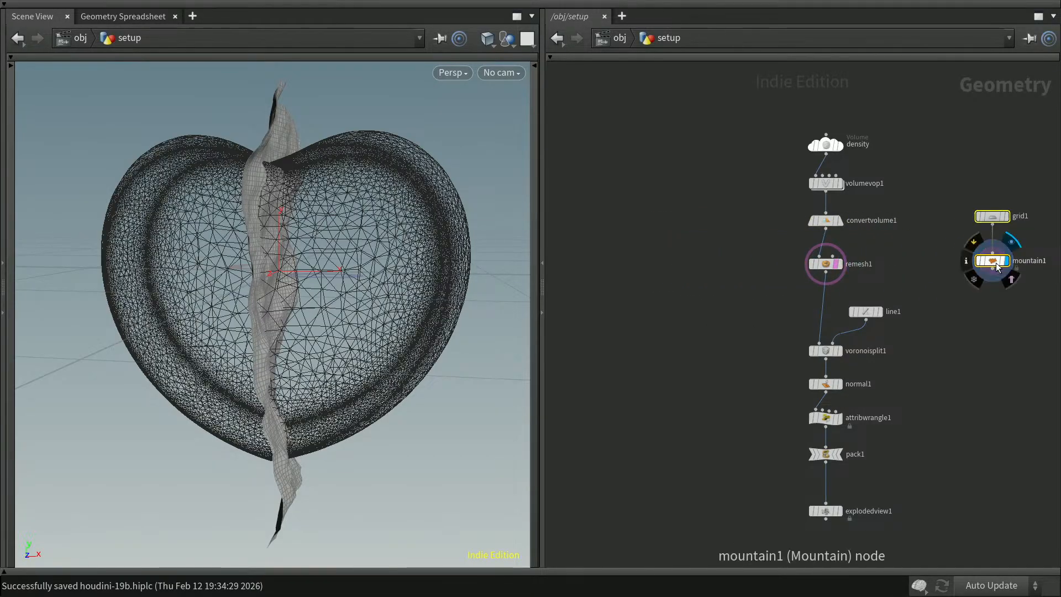
pyautogui.moveTo(984, 352); pyautogui.dragTo(860, 339, button='middle')
pyautogui.moveTo(860, 210)
pyautogui.moveTo(838, 176); pyautogui.dragTo(917, 294)
pyautogui.moveTo(868, 247); pyautogui.dragTo(869, 250)
pyautogui.click(882, 323)
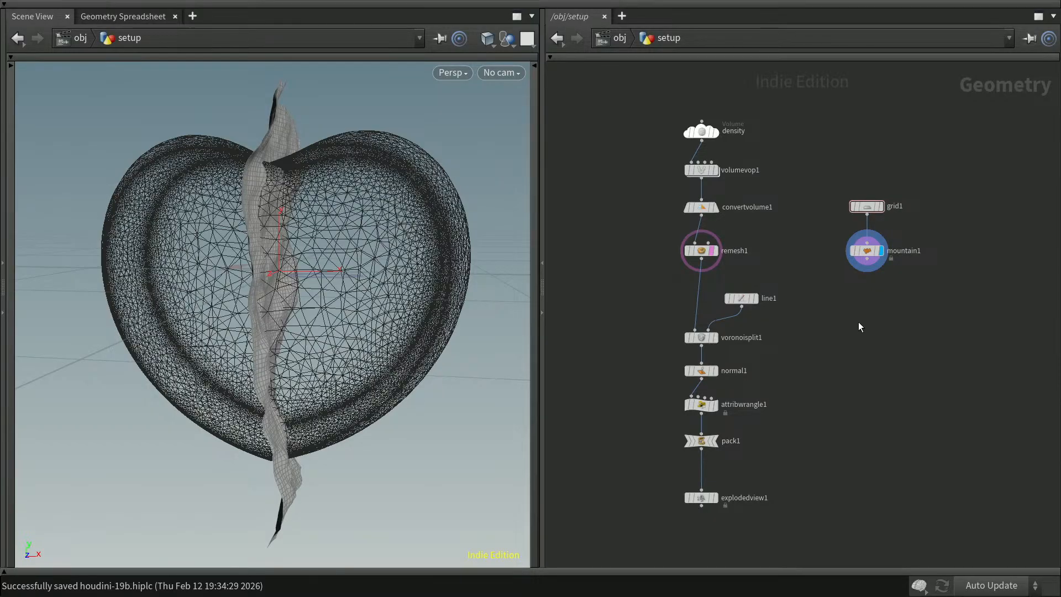
# - Add a plain Boolean node beneath the Mountain node
pyautogui.press('Tab')
pyautogui.write('boo')
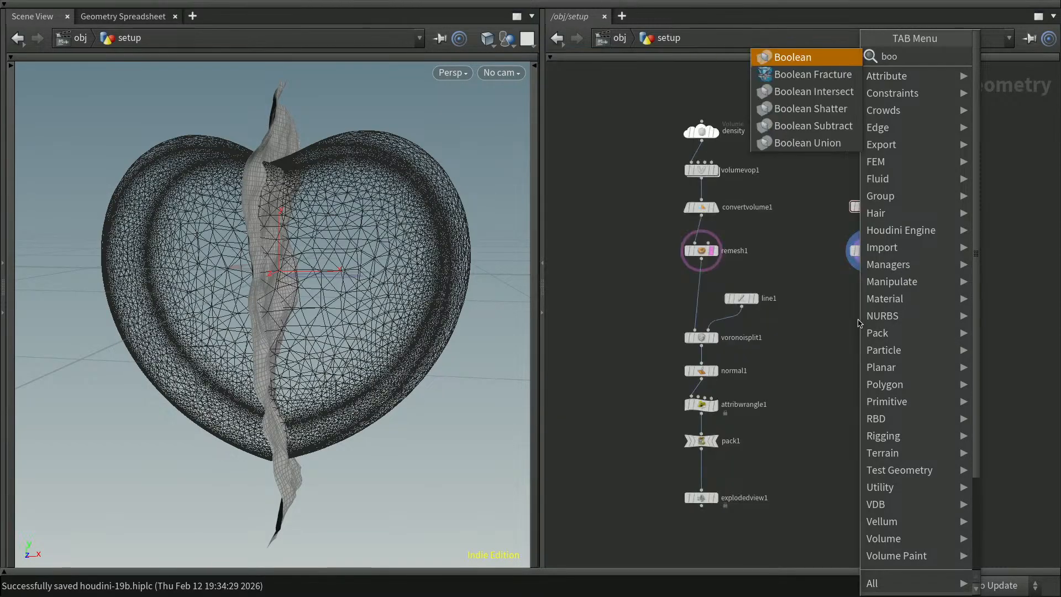
pyautogui.press('Down')
pyautogui.press('Down')
pyautogui.press('Down')
pyautogui.press('Down')
pyautogui.press('Down')
pyautogui.press('Up')
pyautogui.press('Up')
pyautogui.press('Up')
pyautogui.press('Up')
pyautogui.press('Up')
pyautogui.press('Return')
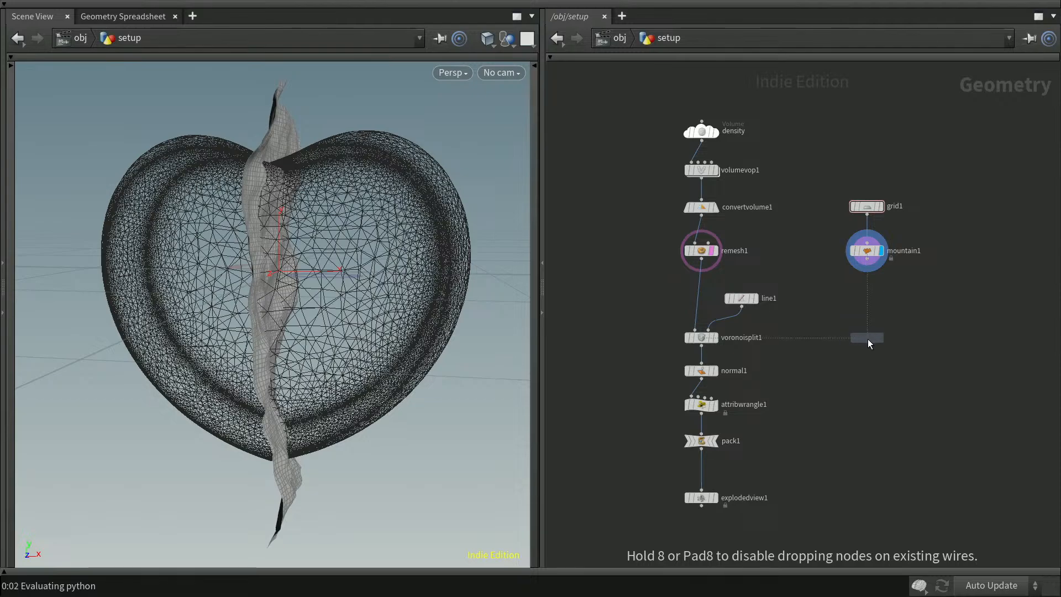
pyautogui.click(867, 302)
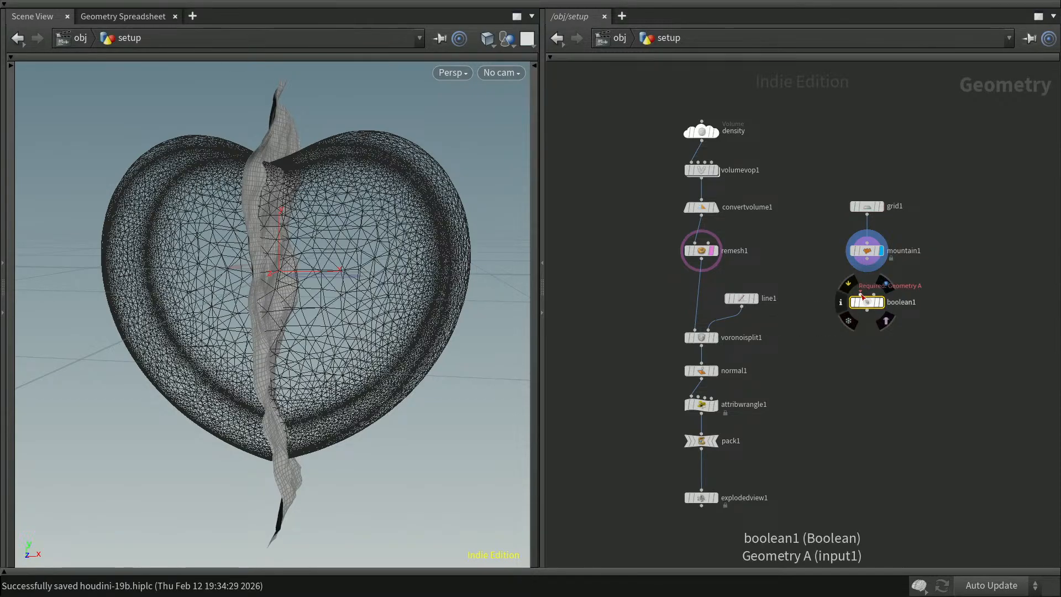
# - Wire the remeshed heart into the Boolean's Geometry A and the Mountain surface into Geometry B, and display the Boolean
pyautogui.moveTo(862, 297); pyautogui.dragTo(710, 264)
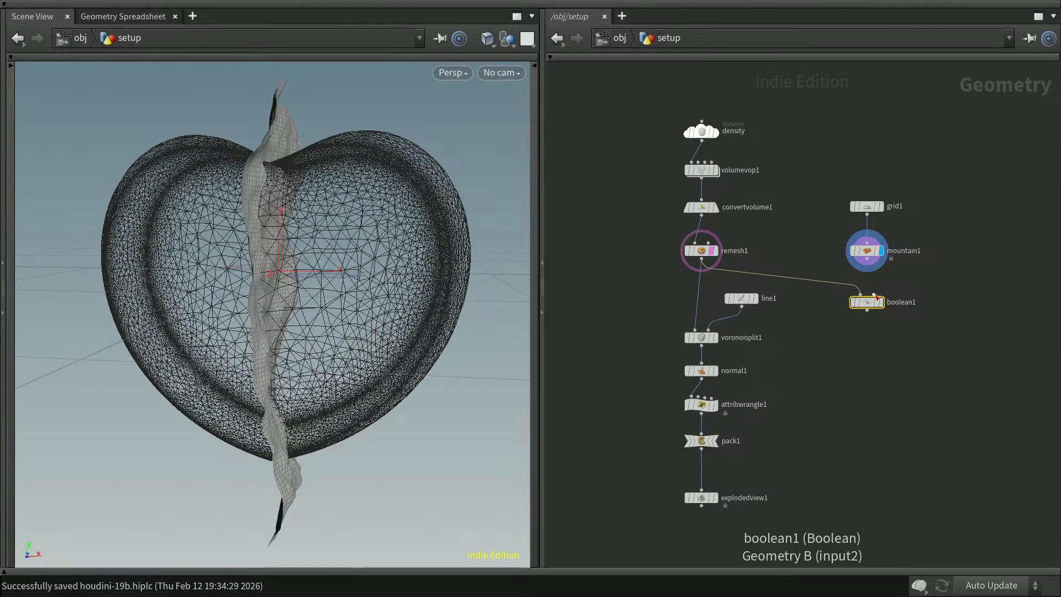
pyautogui.click(875, 295)
pyautogui.click(866, 260)
pyautogui.moveTo(868, 303); pyautogui.dragTo(841, 297)
pyautogui.moveTo(841, 297)
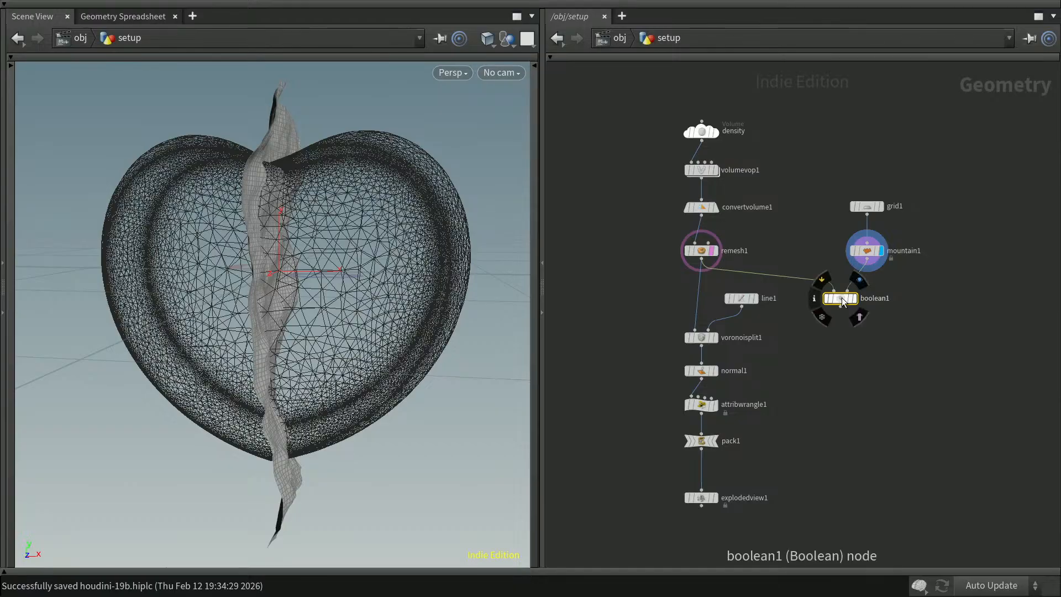
pyautogui.press('r')
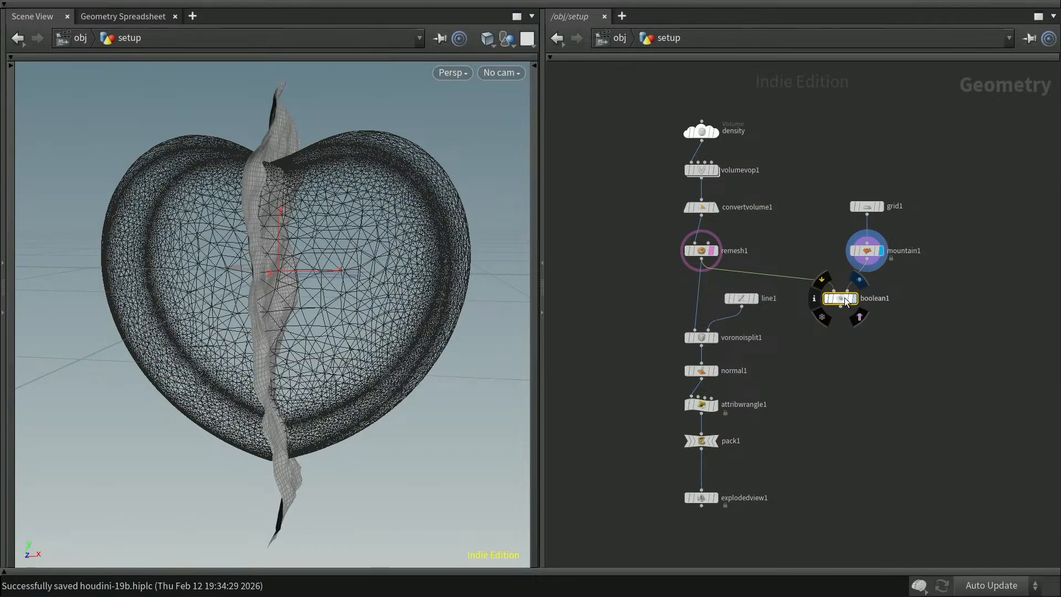
# - Treat the Boolean's Set B as Surface and set its operation to Shatter with Pieces of A as output
pyautogui.press('p')
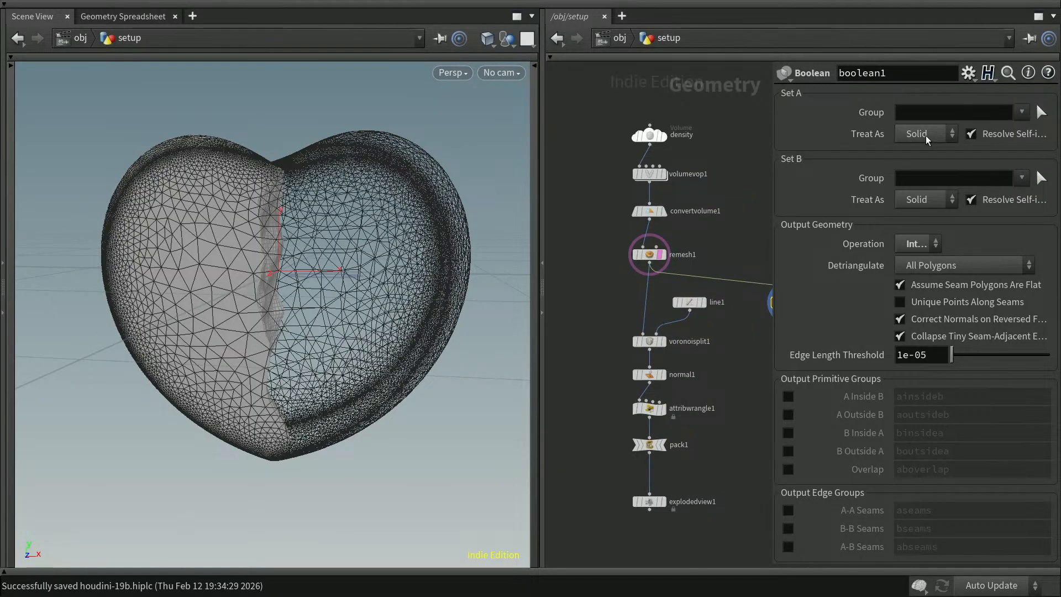
pyautogui.click(922, 205)
pyautogui.click(928, 241)
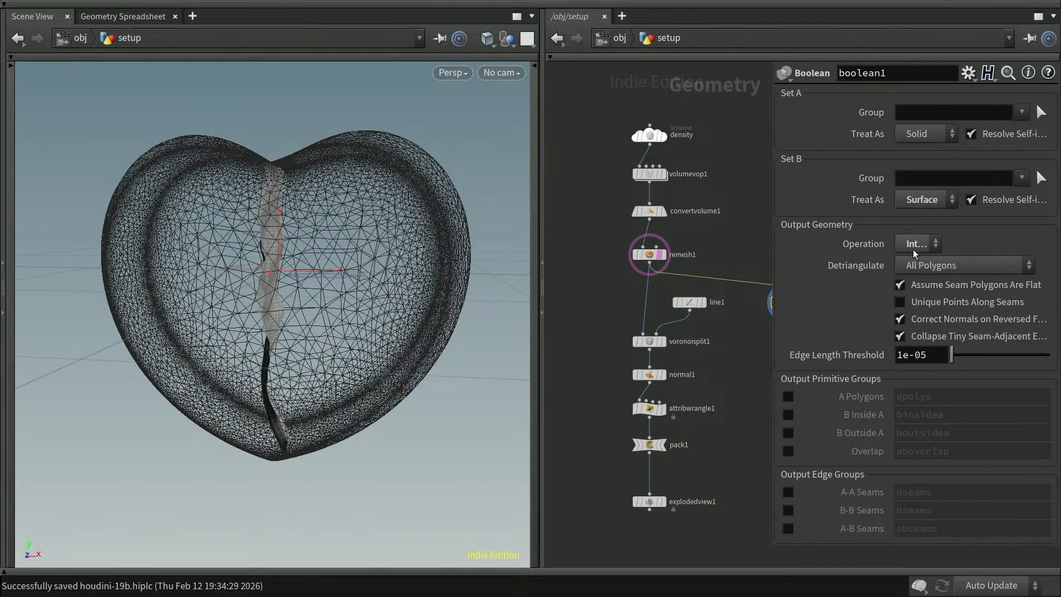
pyautogui.click(916, 244)
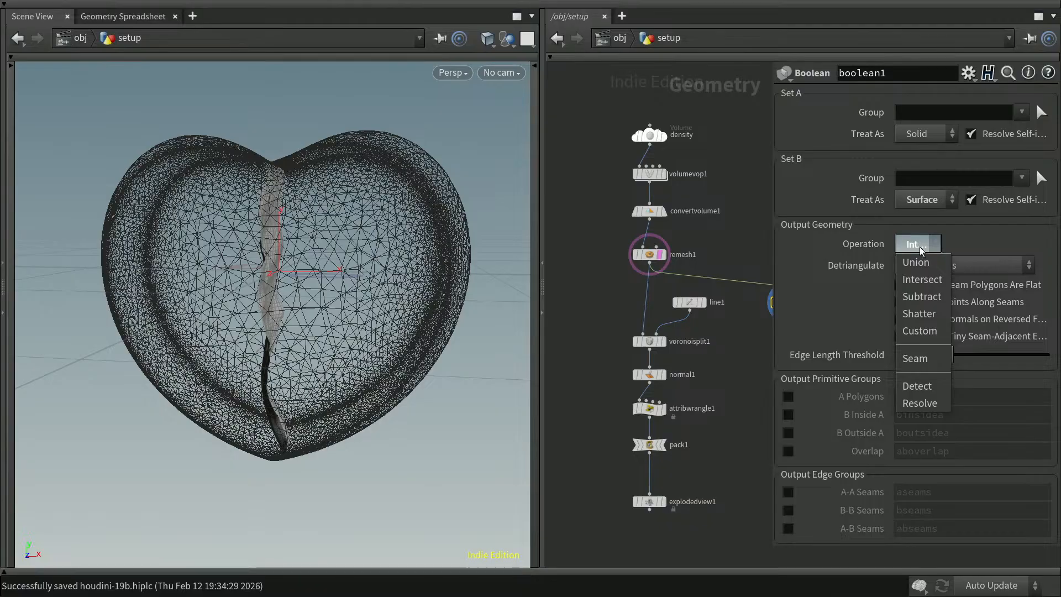
pyautogui.click(922, 314)
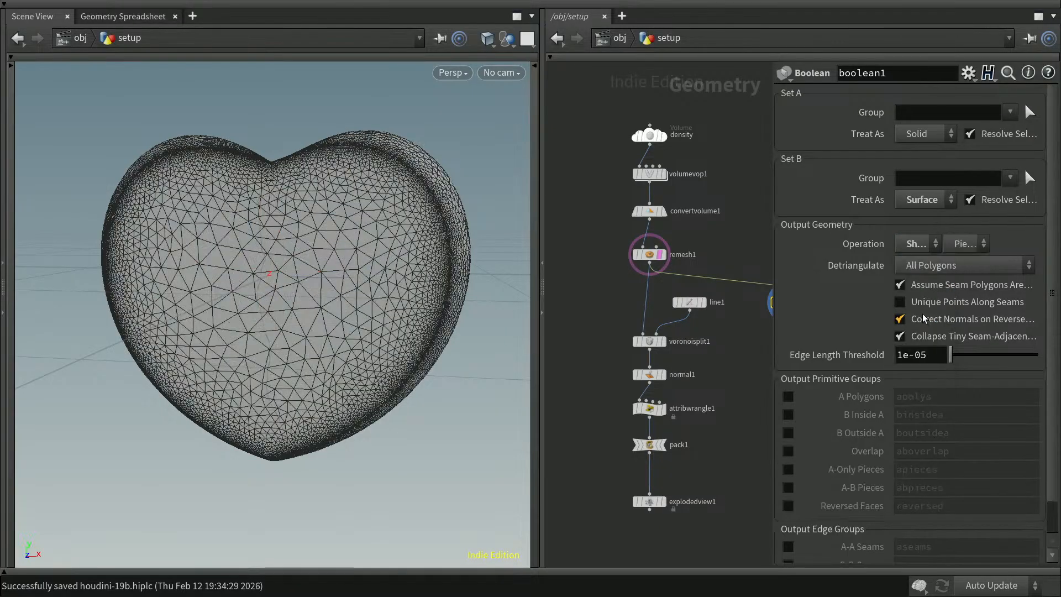
pyautogui.moveTo(770, 430); pyautogui.dragTo(722, 424, button='middle')
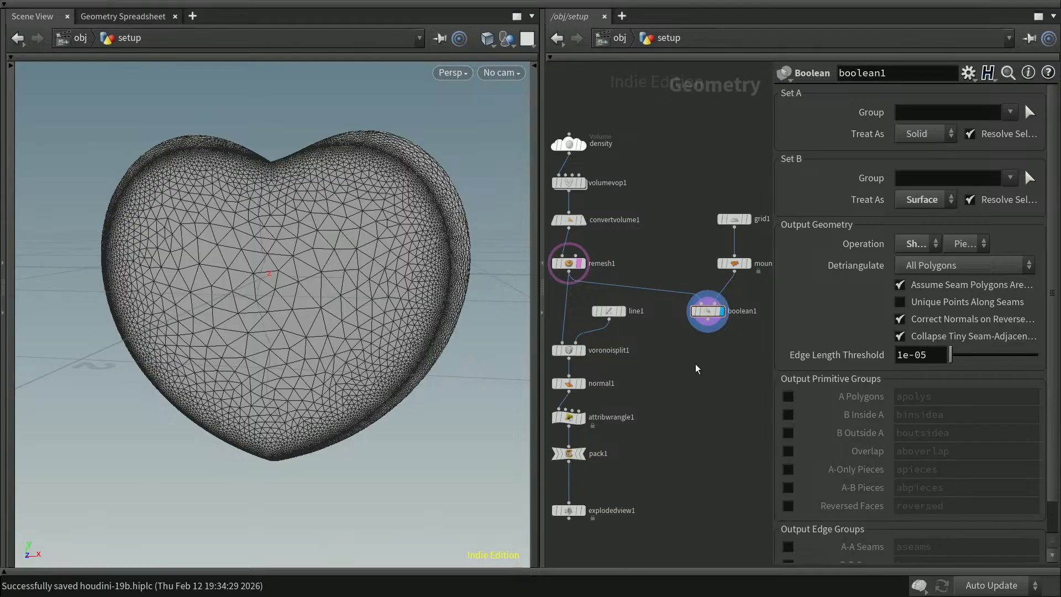
pyautogui.click(965, 245)
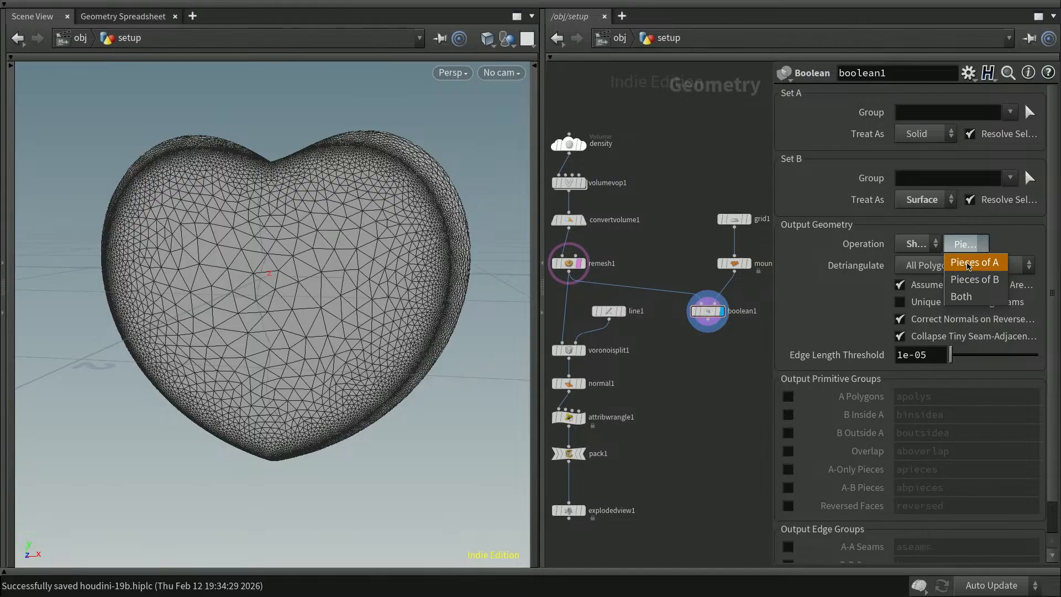
pyautogui.click(968, 264)
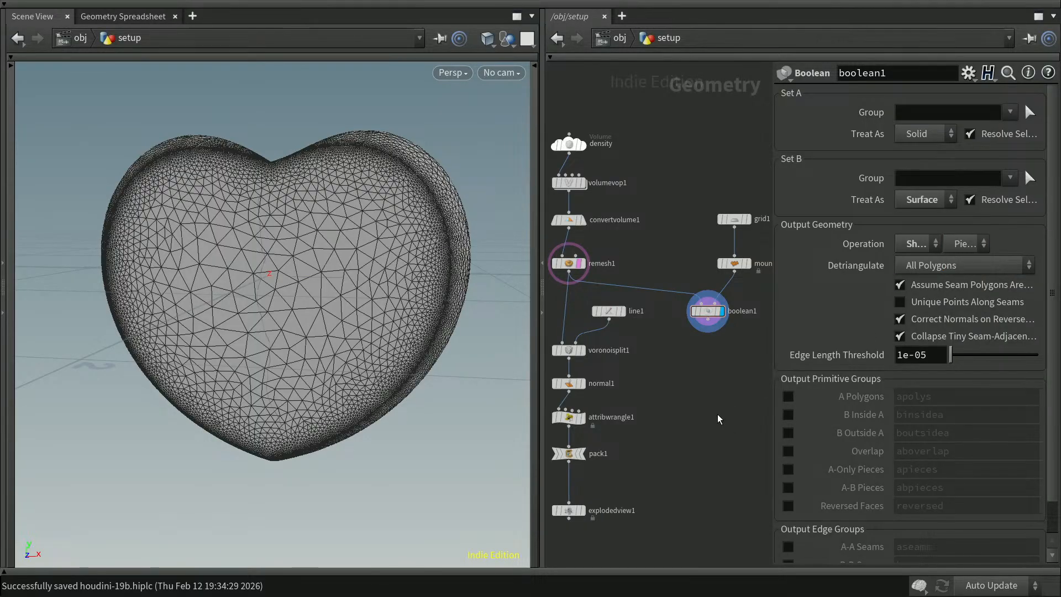
# - Save the scene and move the explodedview1 node closer beneath pack1
pyautogui.press('p')
pyautogui.hotkey('ctrl', 's')
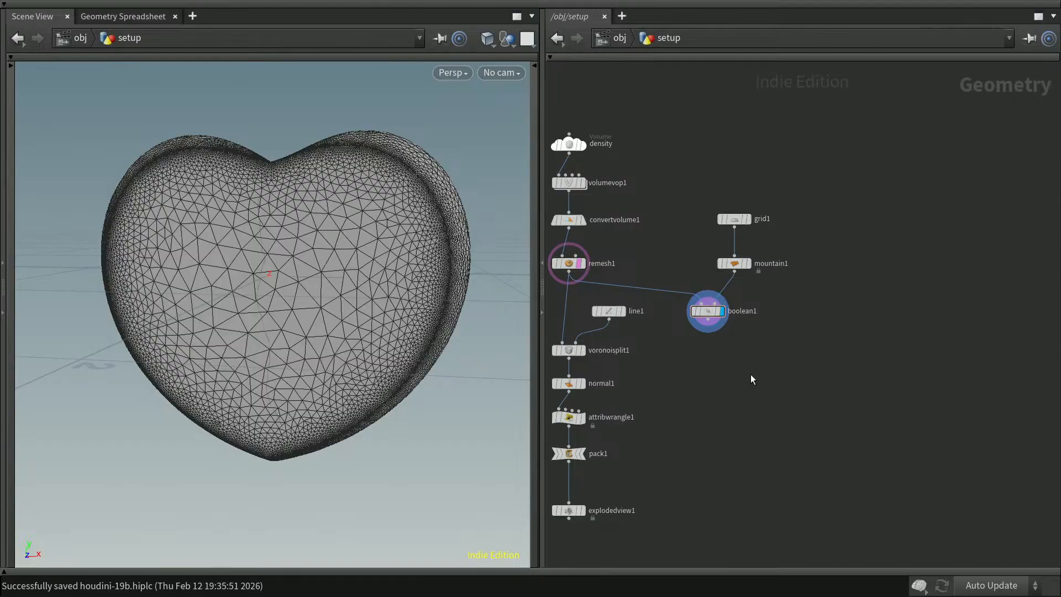
pyautogui.press('h')
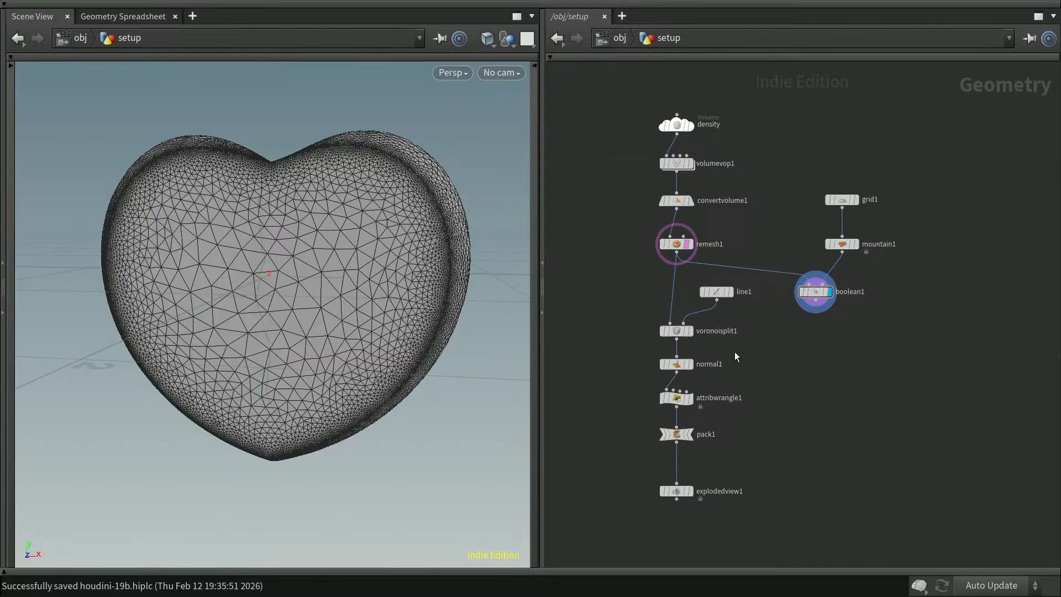
pyautogui.moveTo(679, 489); pyautogui.dragTo(679, 469)
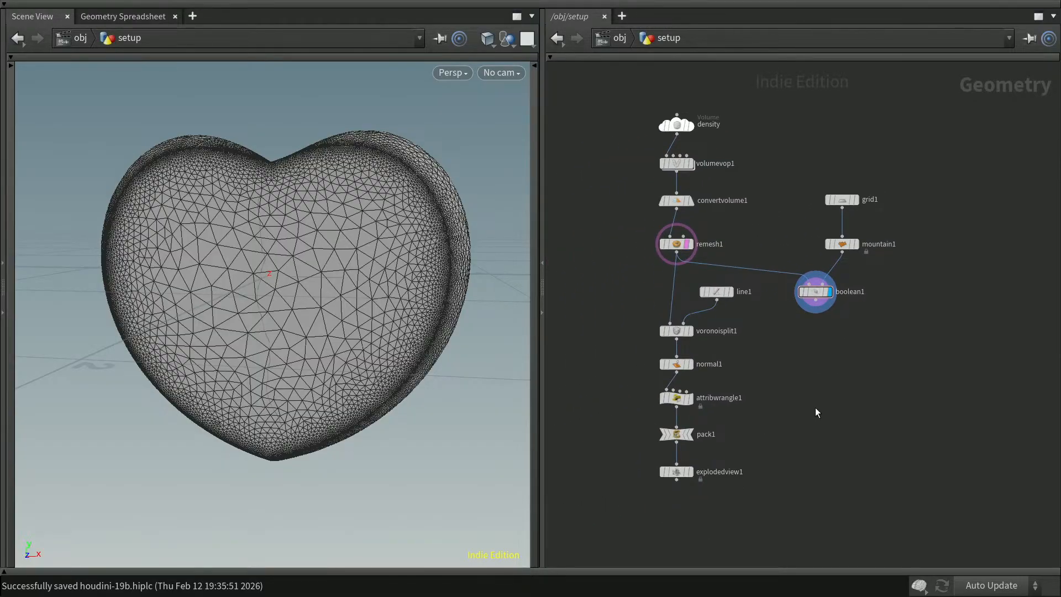
pyautogui.moveTo(827, 417); pyautogui.dragTo(814, 417, button='middle')
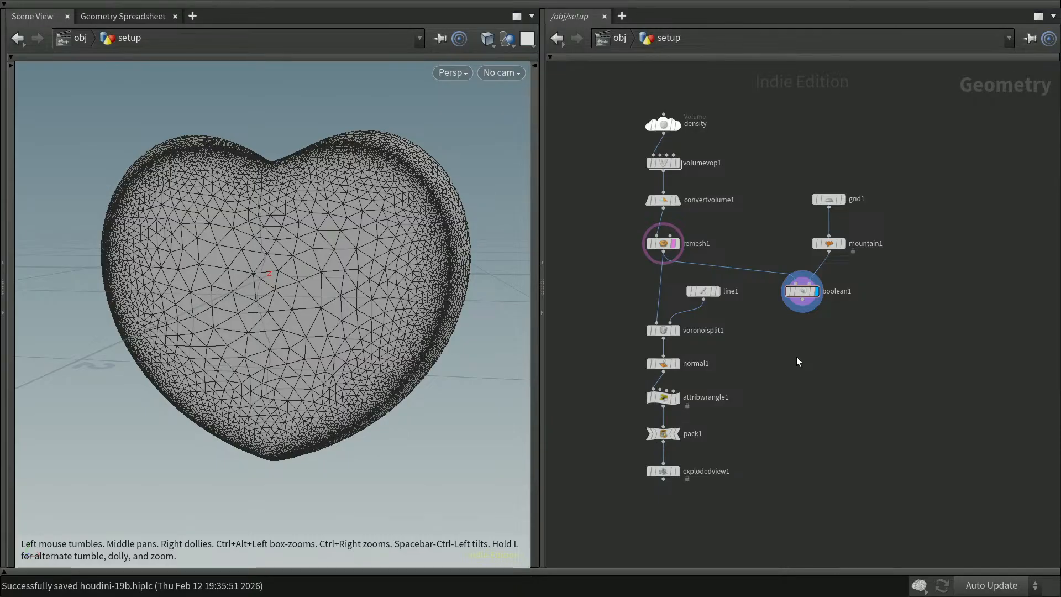
# - Add a Connectivity node after the Boolean, display it and inspect its class attribute in the geometry data
pyautogui.press('Tab')
pyautogui.write('conn')
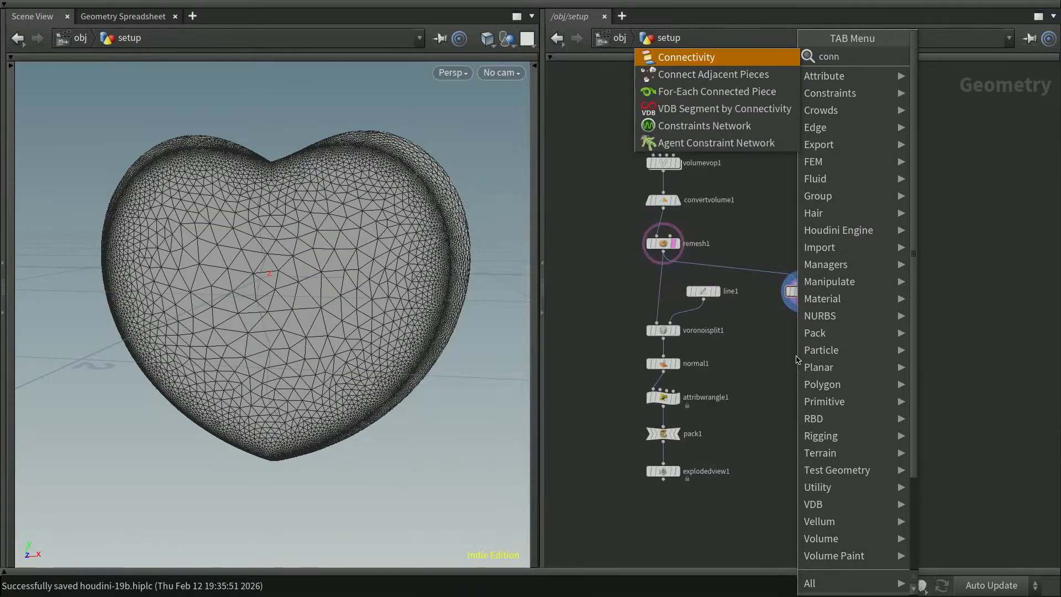
pyautogui.press('Return')
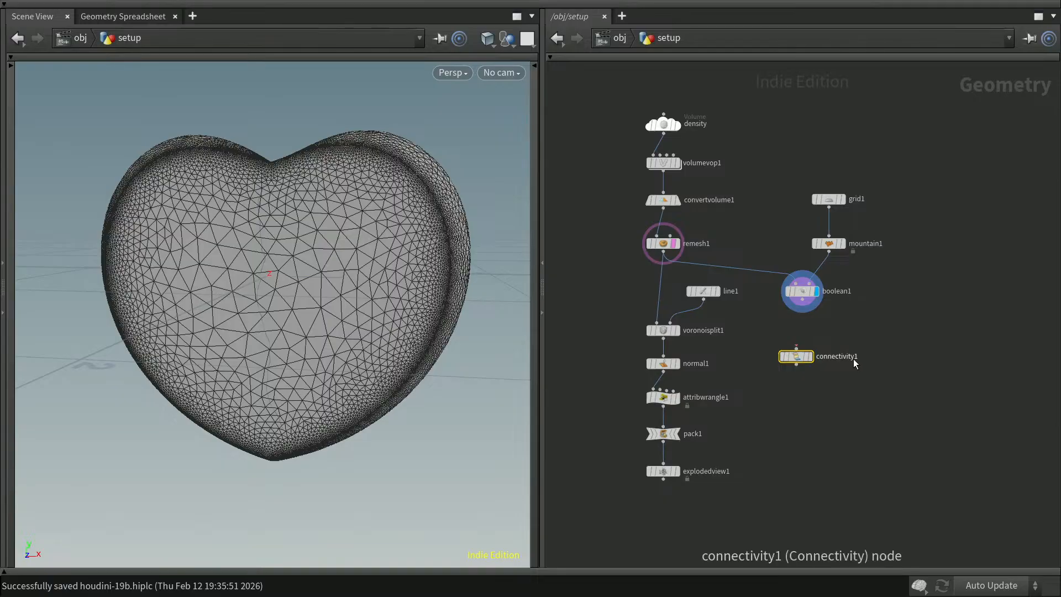
pyautogui.moveTo(801, 302); pyautogui.dragTo(802, 341)
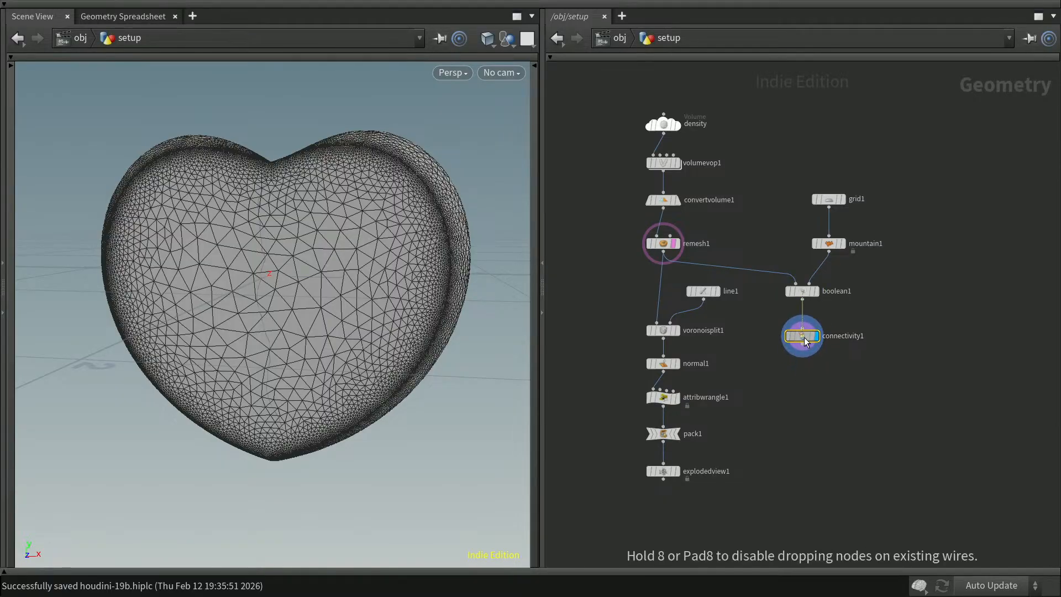
pyautogui.click(132, 18)
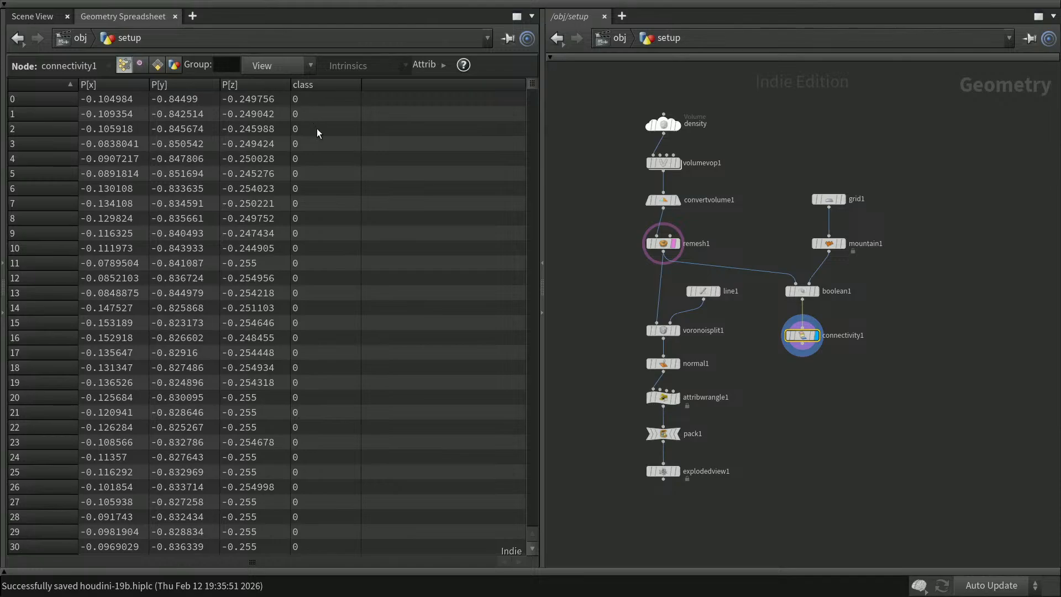
# - Set the Connectivity node's type to Primitive and check the class attribute in the primitive data
pyautogui.press('p')
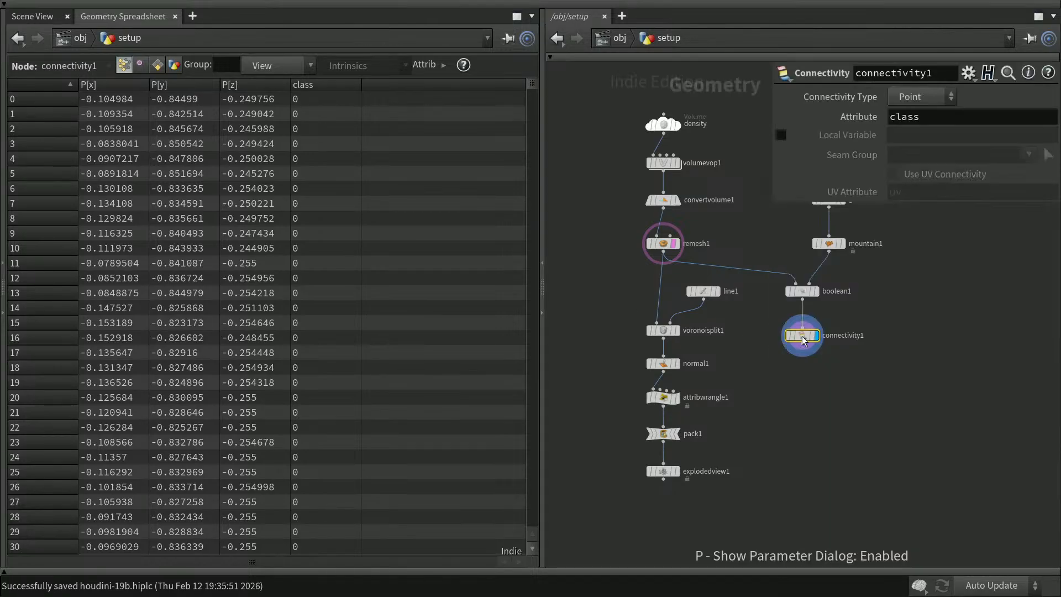
pyautogui.click(930, 105)
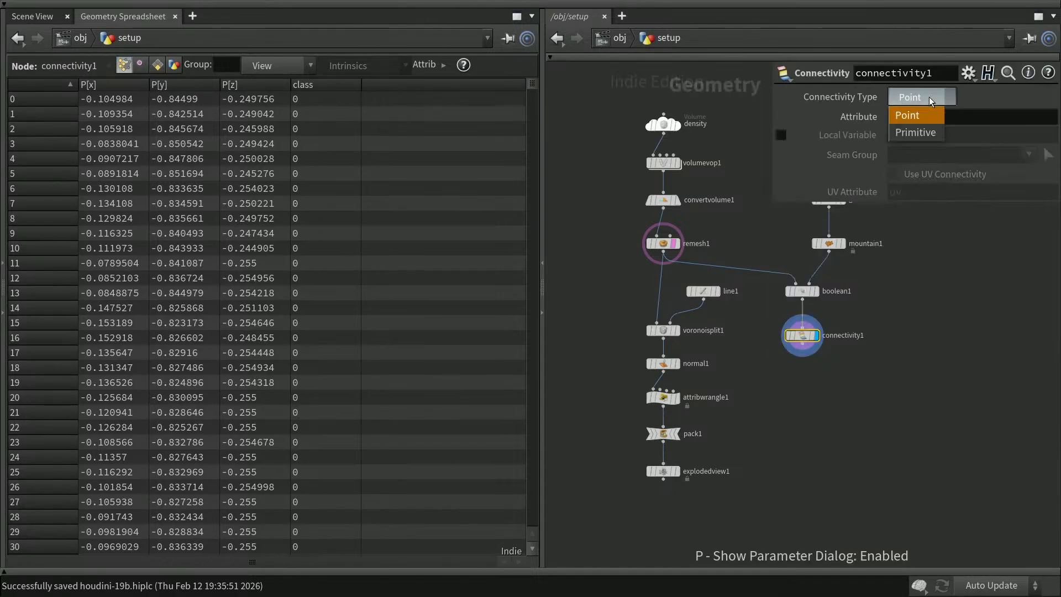
pyautogui.click(927, 135)
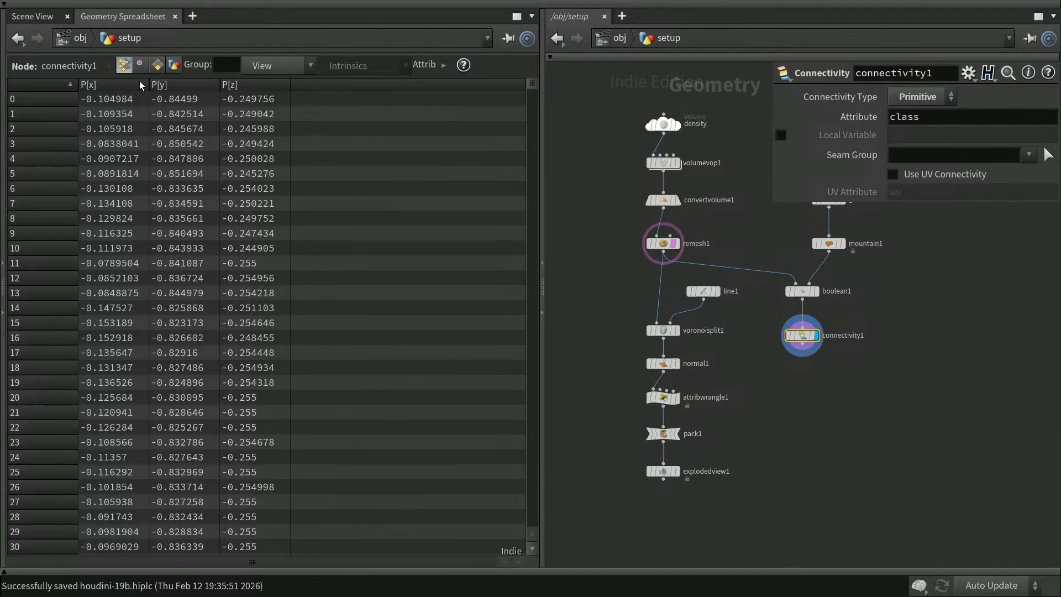
pyautogui.click(157, 65)
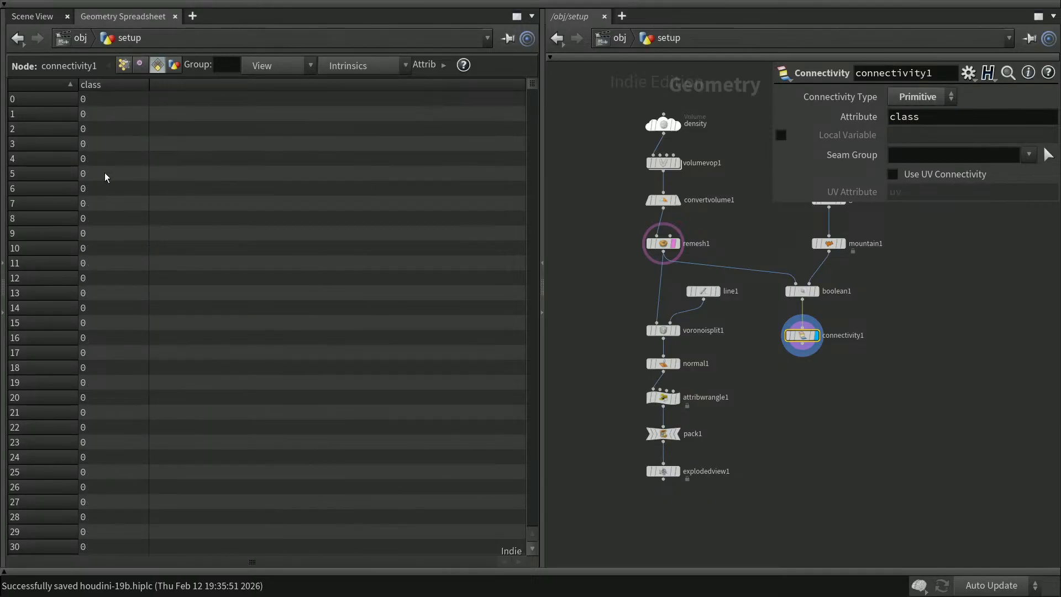
pyautogui.moveTo(529, 91); pyautogui.dragTo(565, 81)
pyautogui.click(866, 420)
pyautogui.press('p')
pyautogui.moveTo(886, 372); pyautogui.dragTo(887, 351, button='middle')
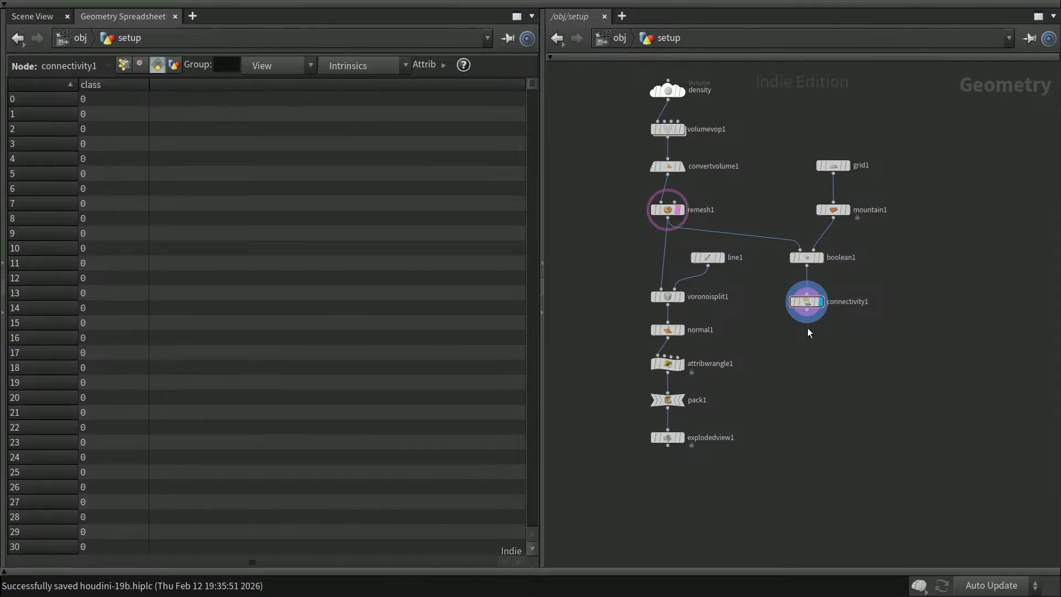
# - Rename the attribwrangle1 node as name
pyautogui.doubleClick(719, 364)
pyautogui.moveTo(738, 363); pyautogui.dragTo(674, 367)
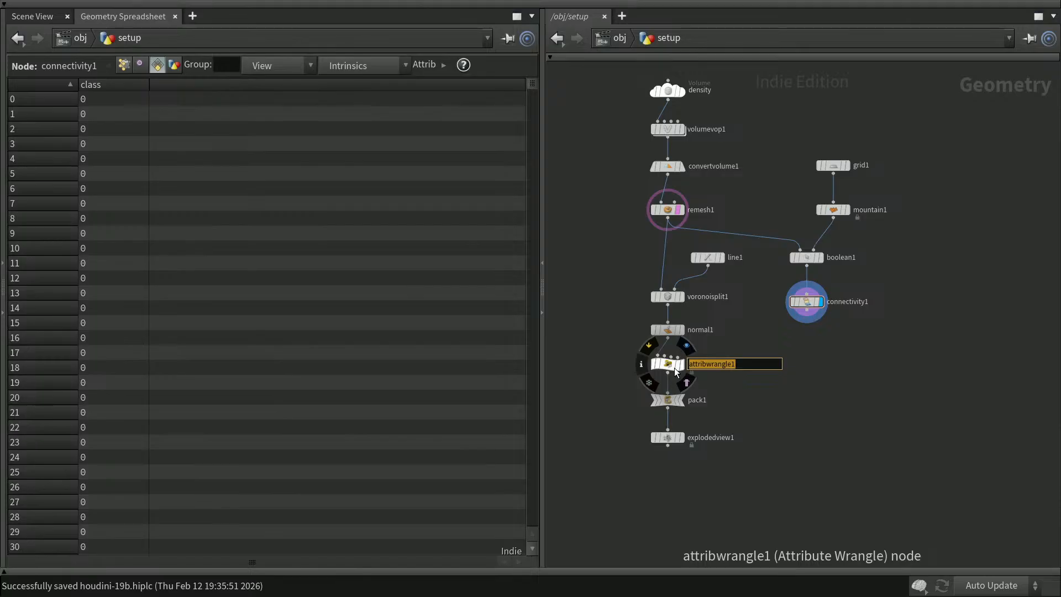
pyautogui.write('name')
pyautogui.press('Return')
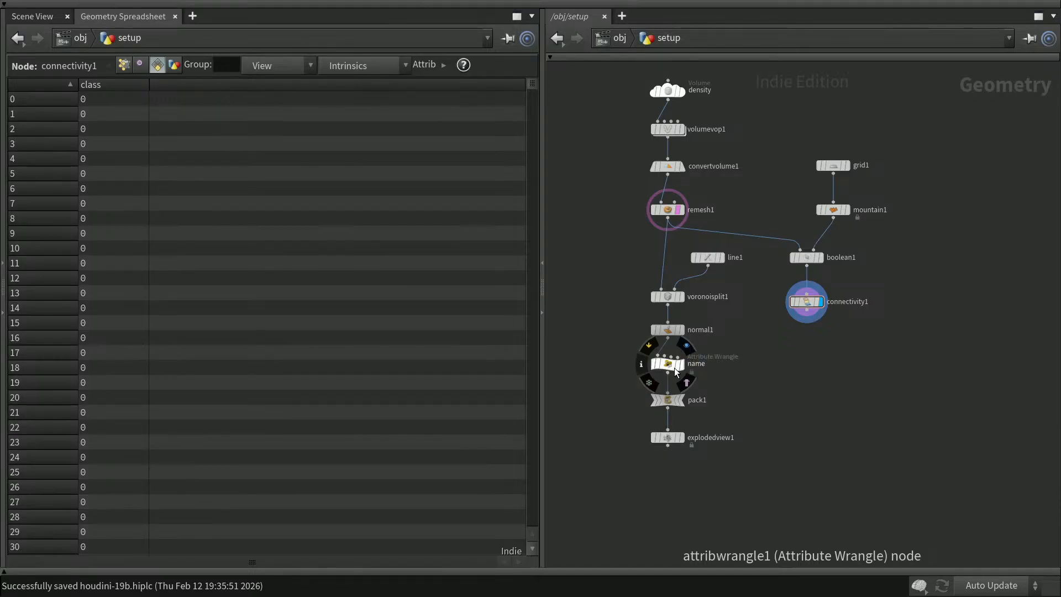
# - Duplicate the name wrangle, wire the copy beneath connectivity1 and display it
pyautogui.click(672, 364)
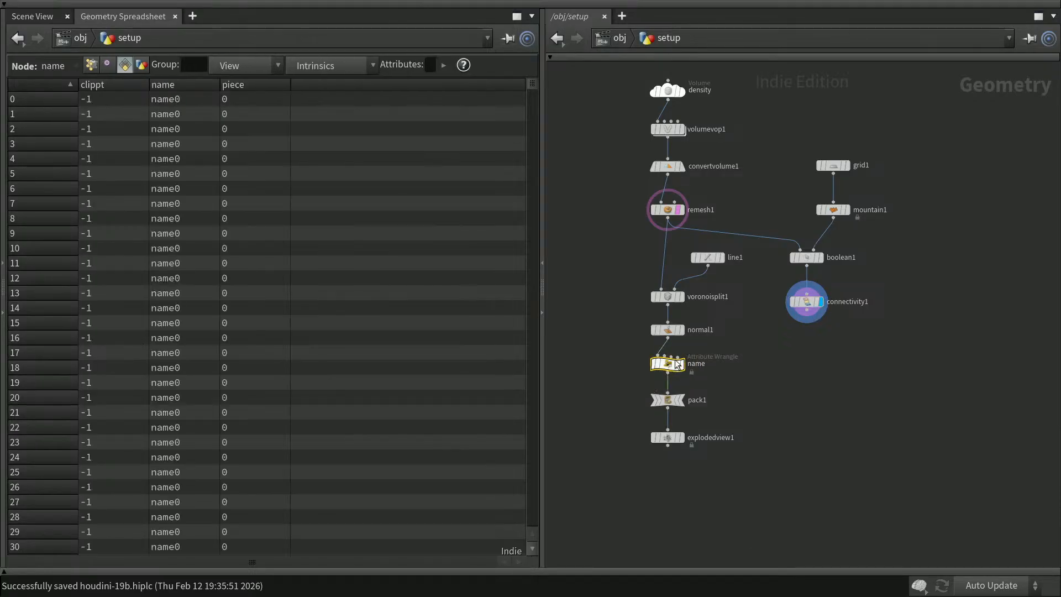
pyautogui.hotkey('ctrl', 'c')
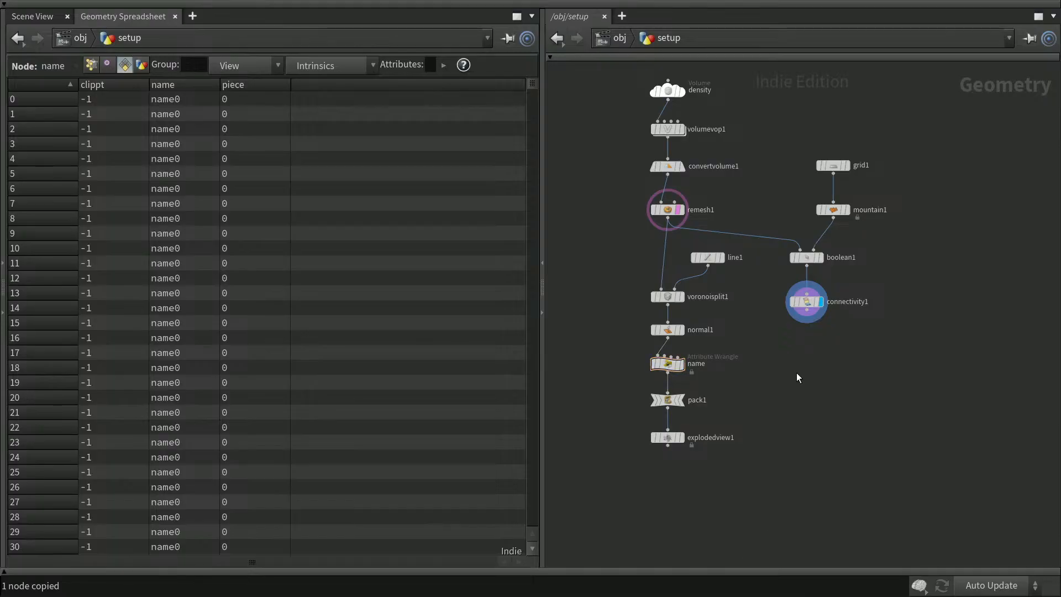
pyautogui.hotkey('ctrl', 'v')
pyautogui.moveTo(782, 367); pyautogui.dragTo(804, 360)
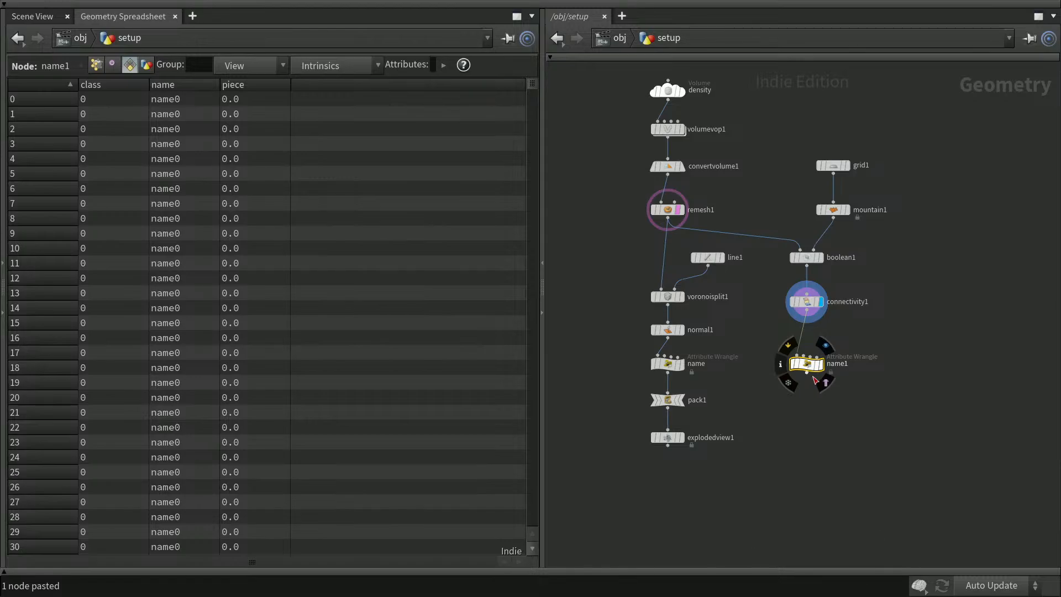
pyautogui.click(820, 363)
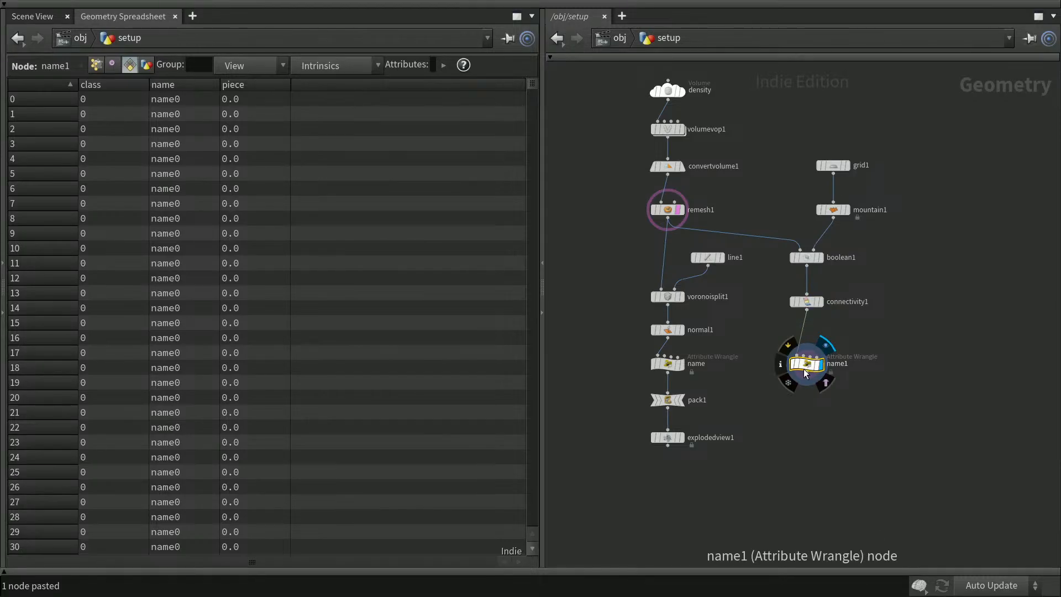
pyautogui.press('p')
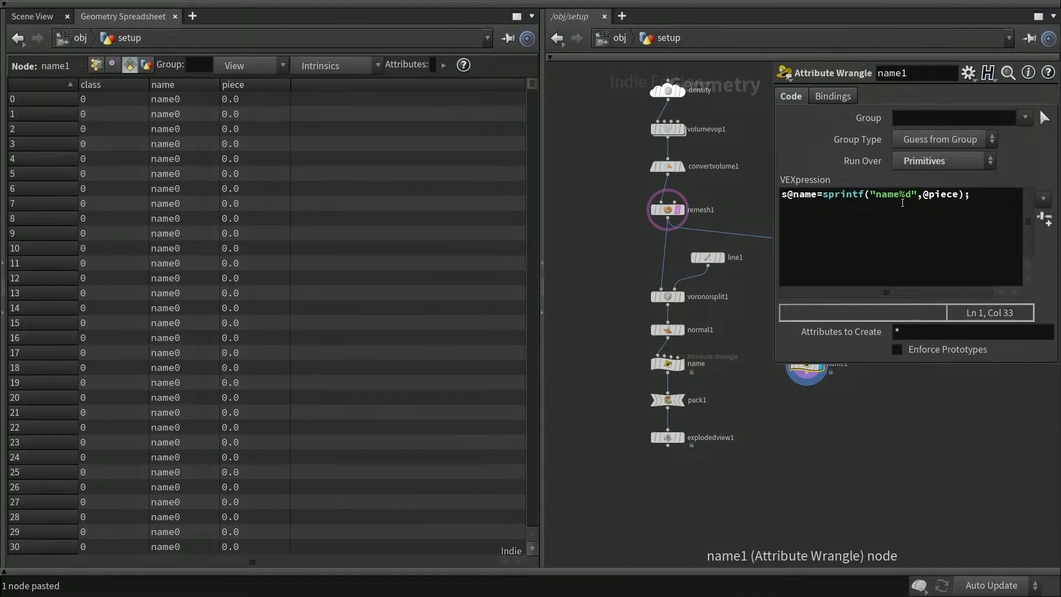
pyautogui.moveTo(930, 195); pyautogui.dragTo(957, 195)
pyautogui.write('class')
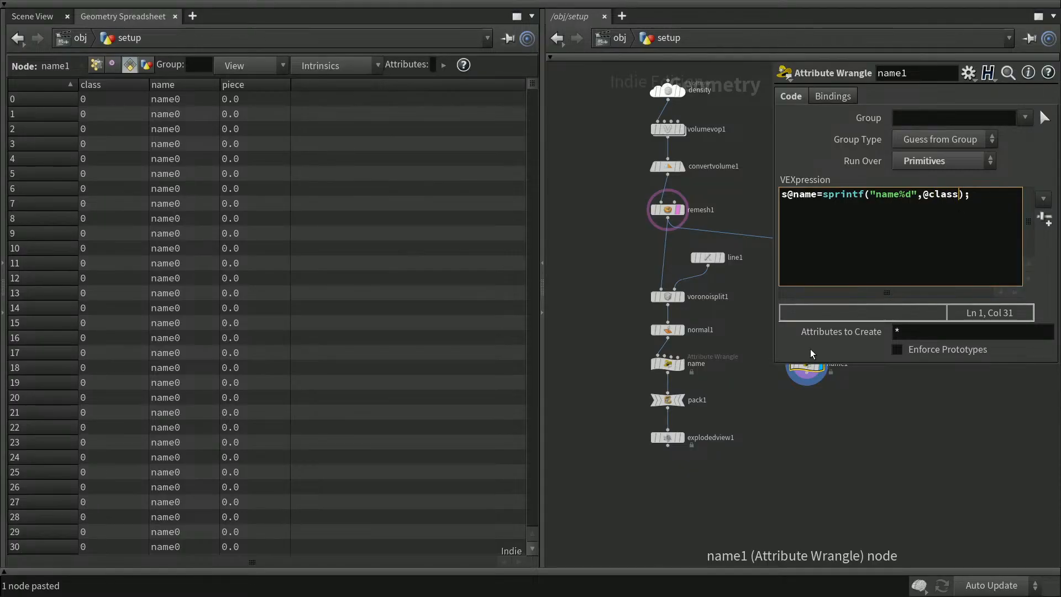
pyautogui.press('BackSpace')
pyautogui.press('BackSpace')
pyautogui.press('BackSpace')
pyautogui.press('BackSpace')
pyautogui.press('BackSpace')
pyautogui.write('piece')
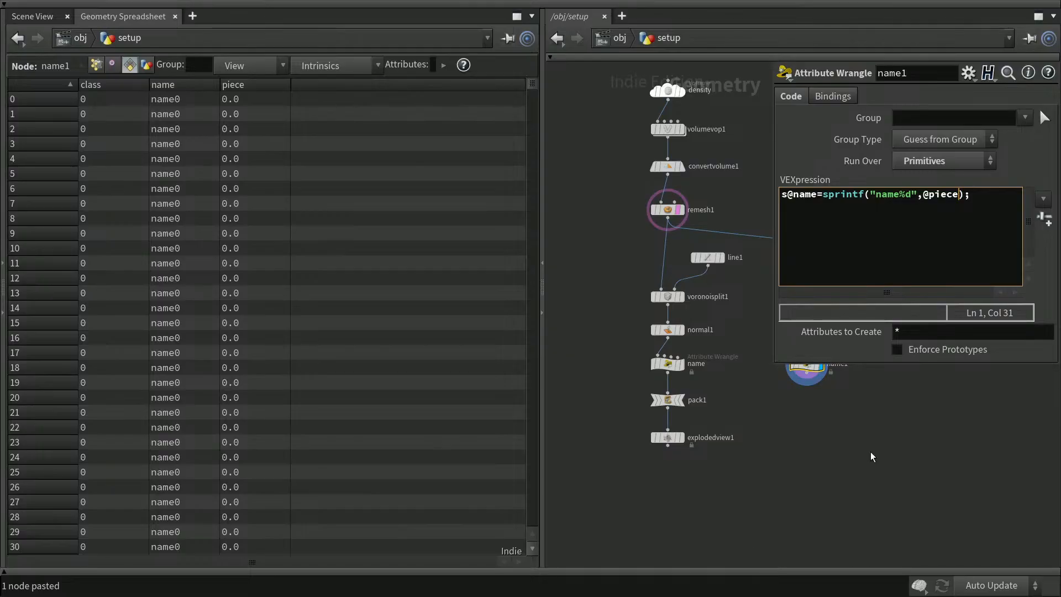
# - Set the attribute created by the Connectivity node to piece
pyautogui.moveTo(898, 415); pyautogui.dragTo(803, 499, button='middle')
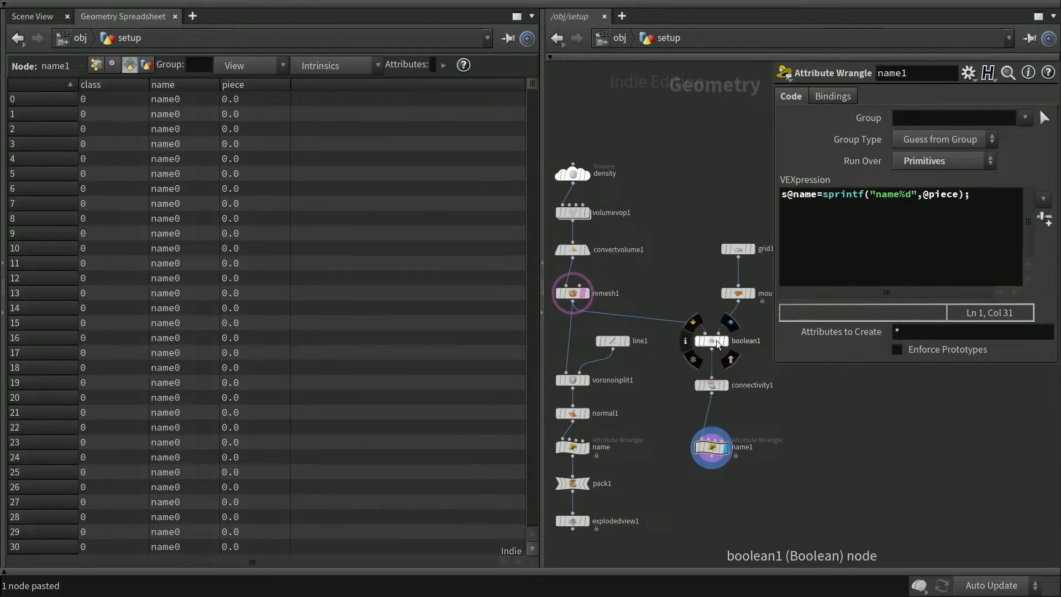
pyautogui.click(711, 387)
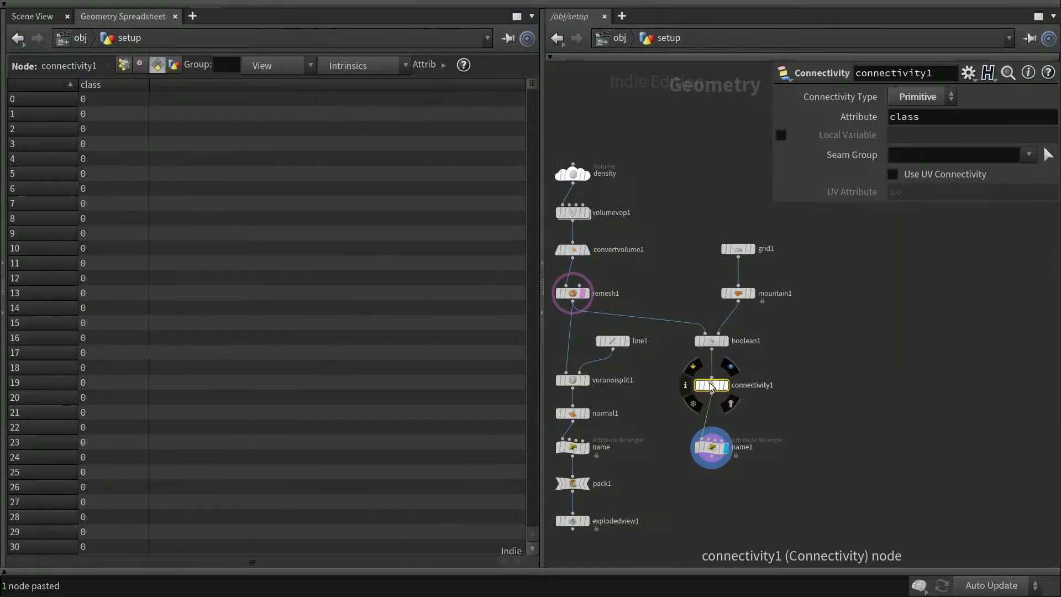
pyautogui.moveTo(919, 117); pyautogui.dragTo(885, 119)
pyautogui.write('p')
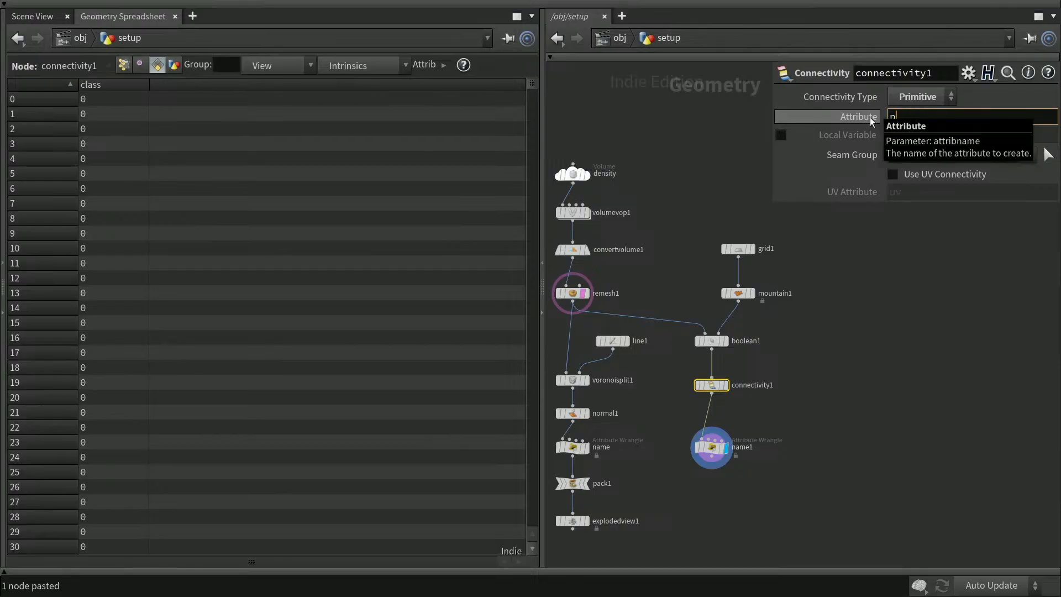
pyautogui.write('iece')
pyautogui.press('Return')
pyautogui.moveTo(810, 422); pyautogui.dragTo(933, 349, button='middle')
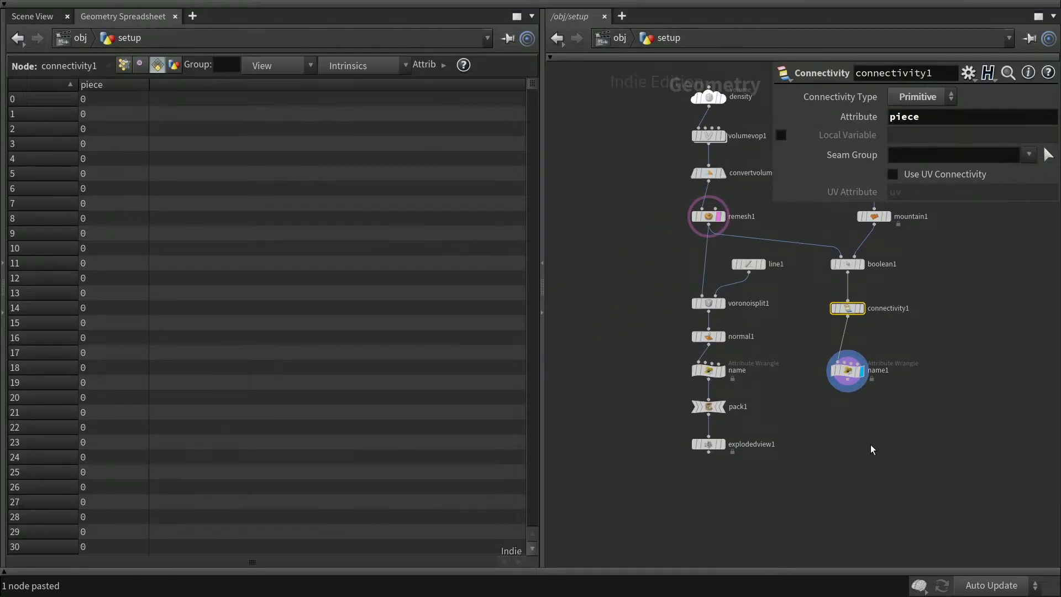
# - Compare the name and piece primitive attributes of the name1 and name wrangles in the geometry data
pyautogui.click(850, 371)
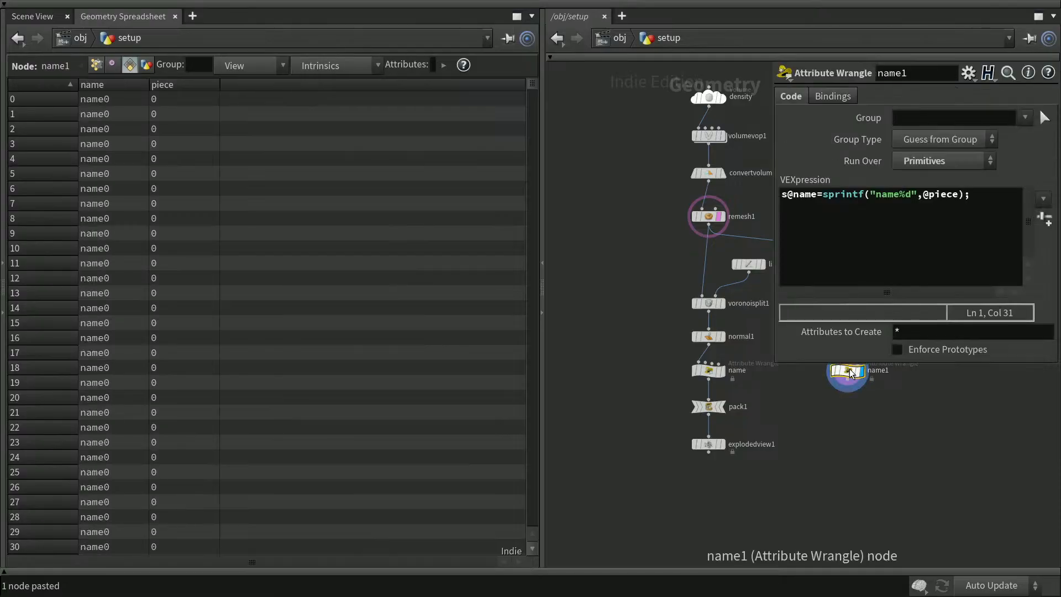
pyautogui.moveTo(532, 83); pyautogui.dragTo(566, 81)
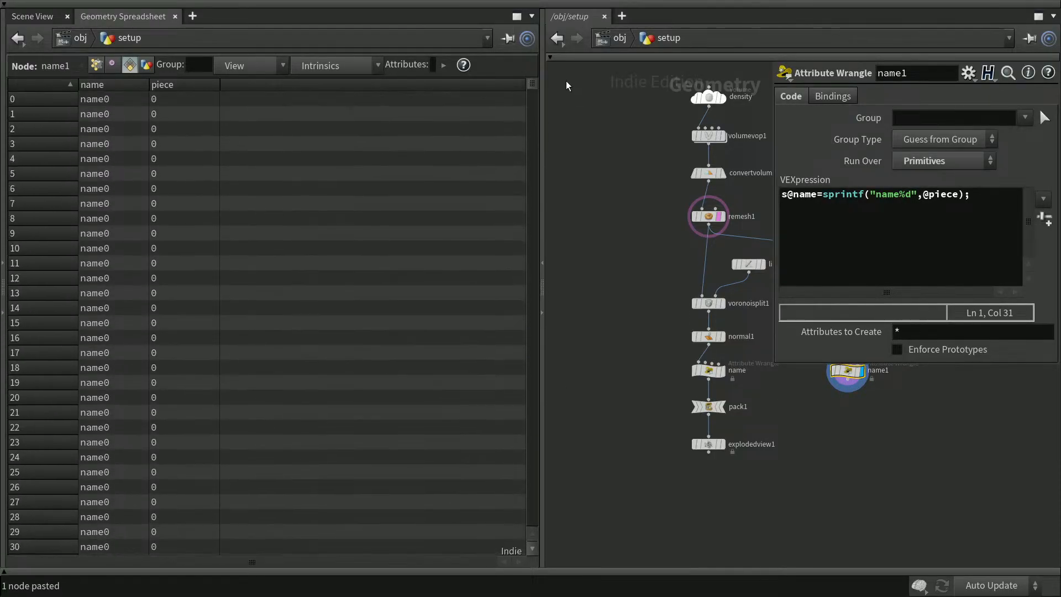
pyautogui.click(710, 377)
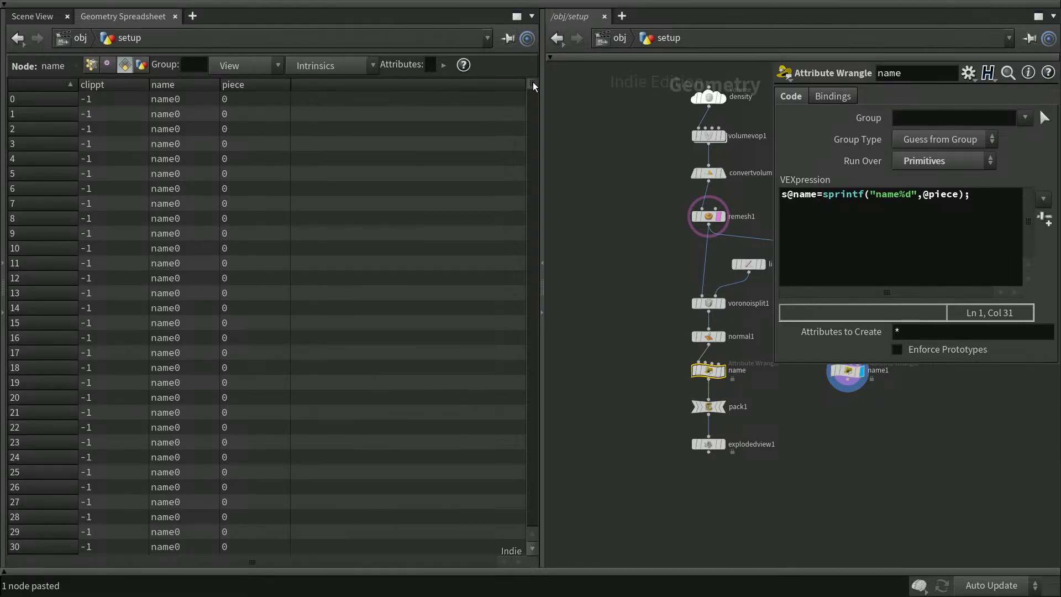
pyautogui.moveTo(532, 83); pyautogui.dragTo(496, 42)
pyautogui.click(808, 473)
pyautogui.press('p')
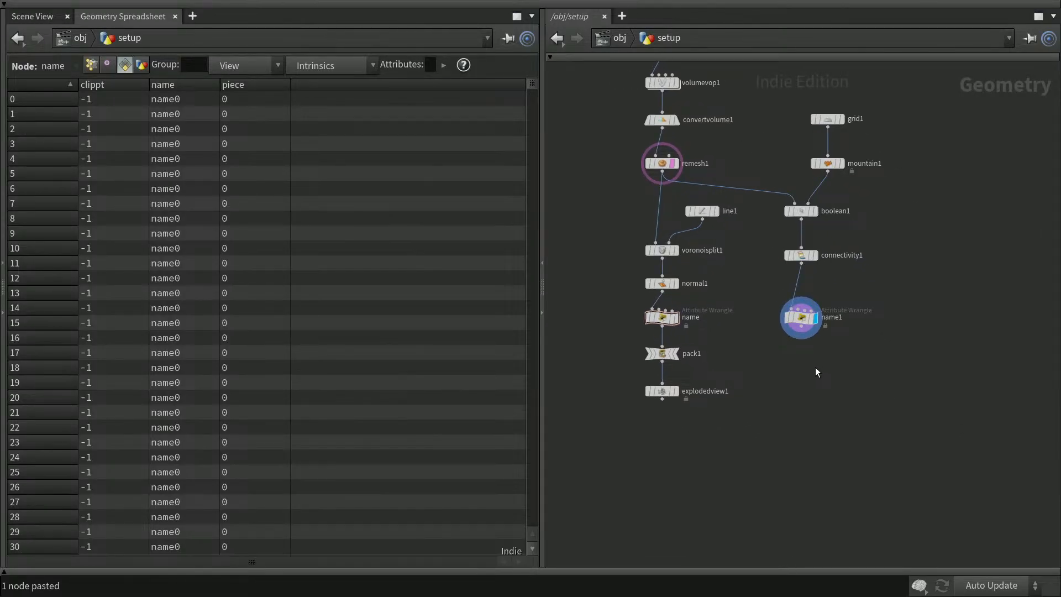
# - Add a Pack node beneath name1, connect it to the wrangle's output and display it
pyautogui.press('Tab')
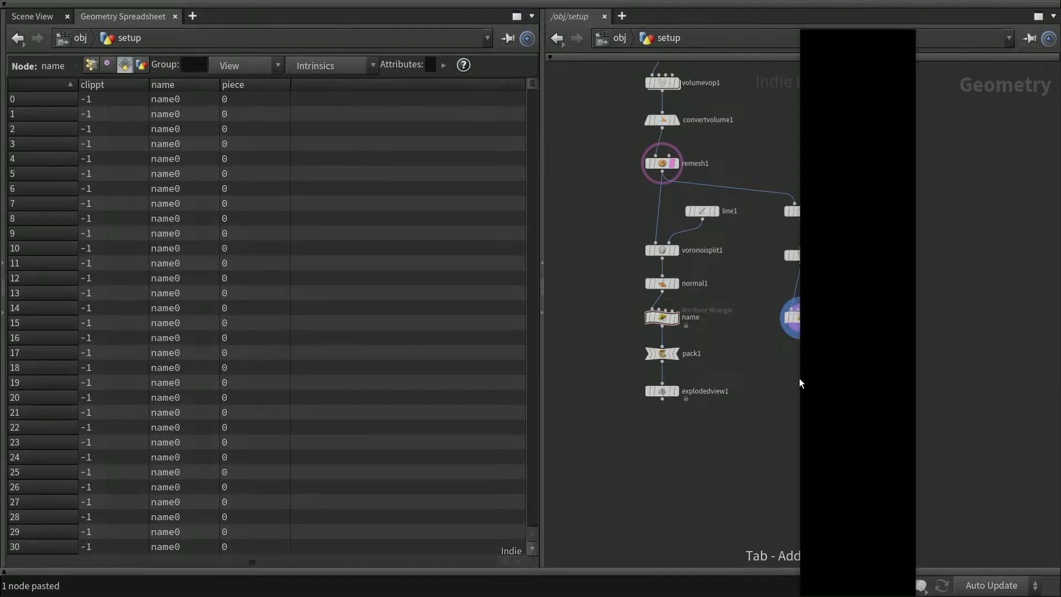
pyautogui.write('pack')
pyautogui.press('Return')
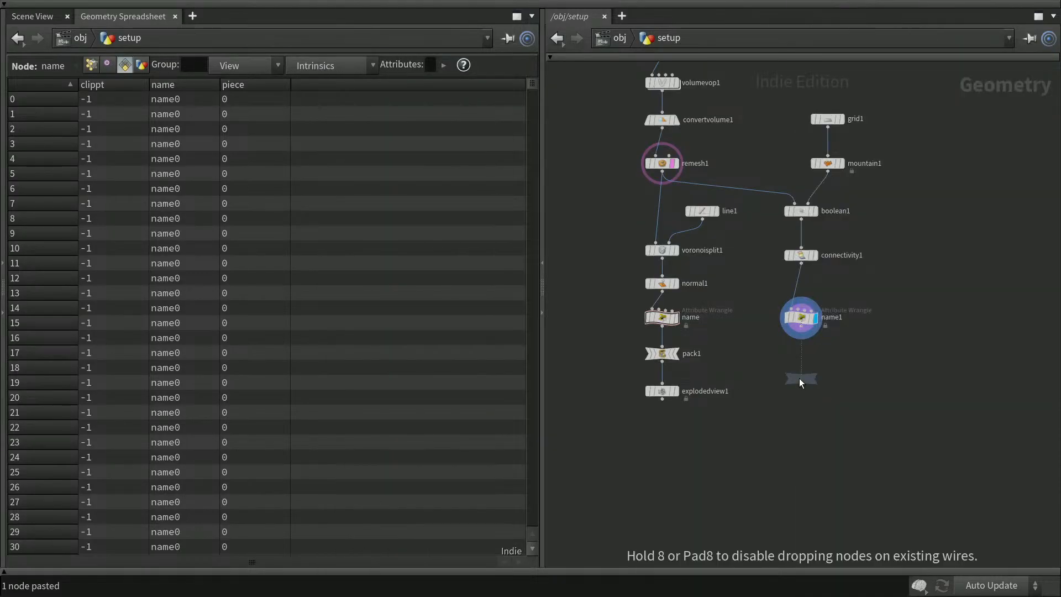
pyautogui.click(798, 358)
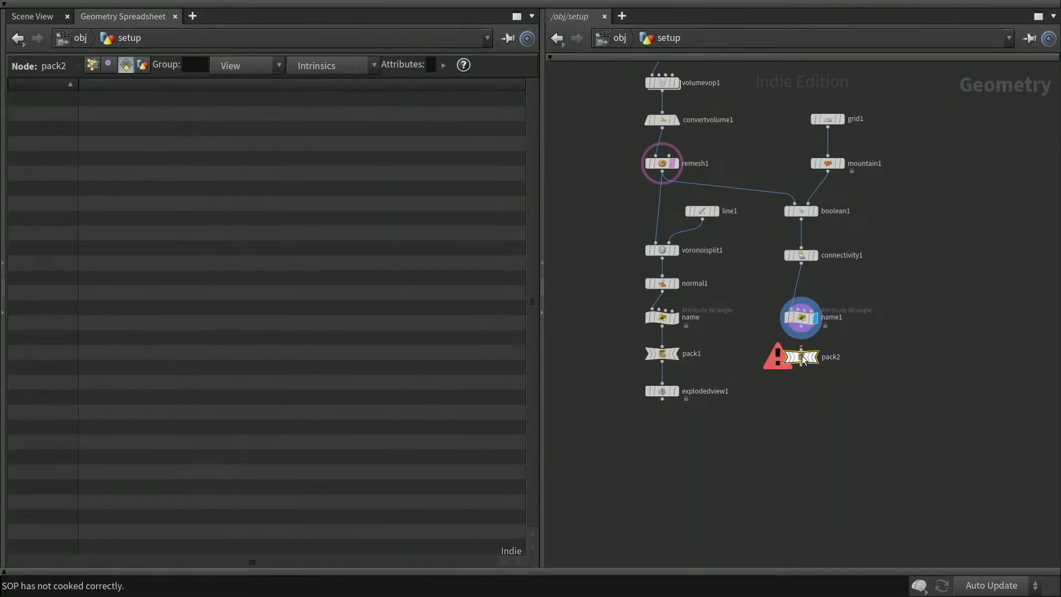
pyautogui.click(801, 328)
pyautogui.click(802, 349)
pyautogui.moveTo(802, 357); pyautogui.dragTo(803, 354)
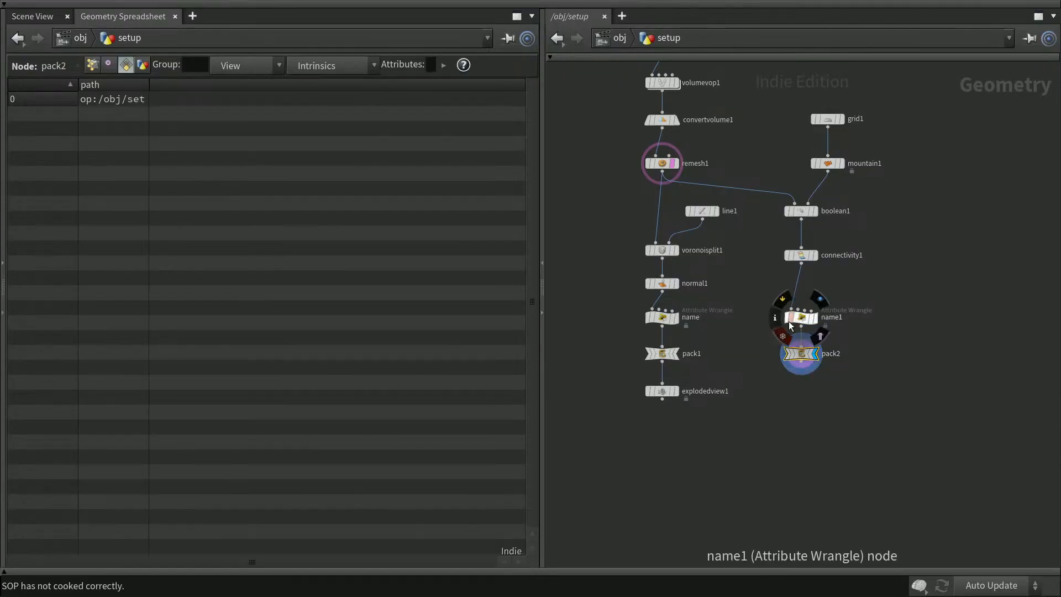
# - Rewire explodedview1 from pack1 to pack2, display it and view the heart in the scene
pyautogui.click(32, 17)
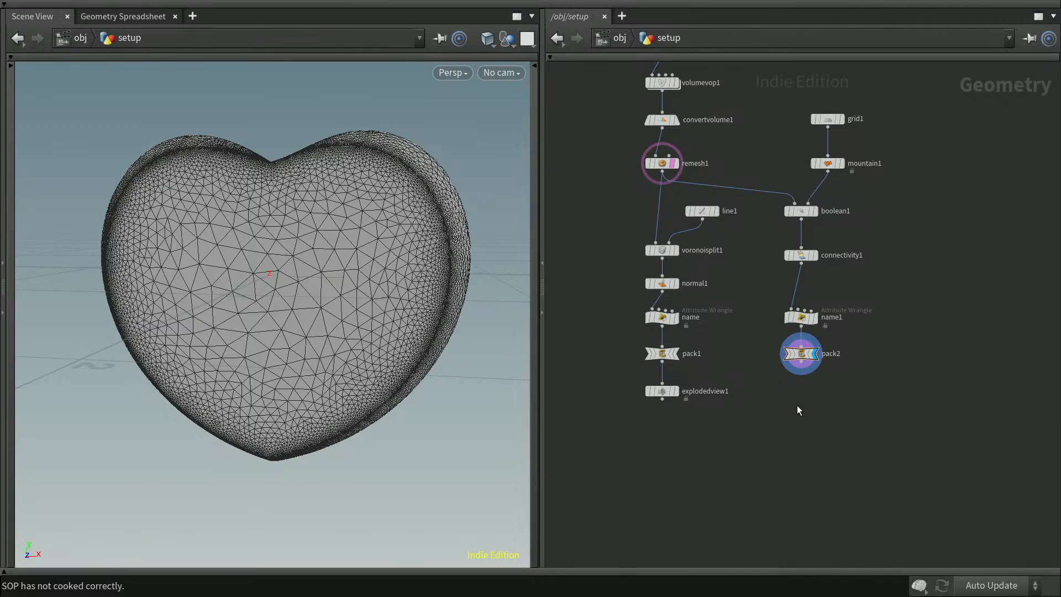
pyautogui.moveTo(666, 394); pyautogui.dragTo(791, 377)
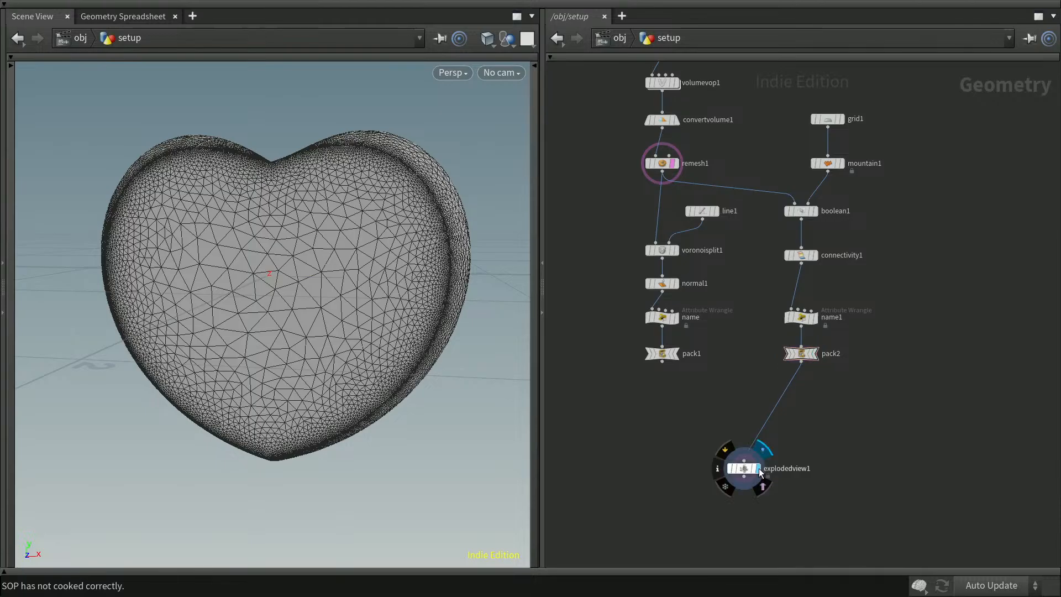
pyautogui.click(746, 469)
pyautogui.moveTo(381, 382); pyautogui.dragTo(356, 364)
# - Check pack2's primitive data and enable its Name Attribute, using name, so that the pieces are packed separately
pyautogui.click(803, 353)
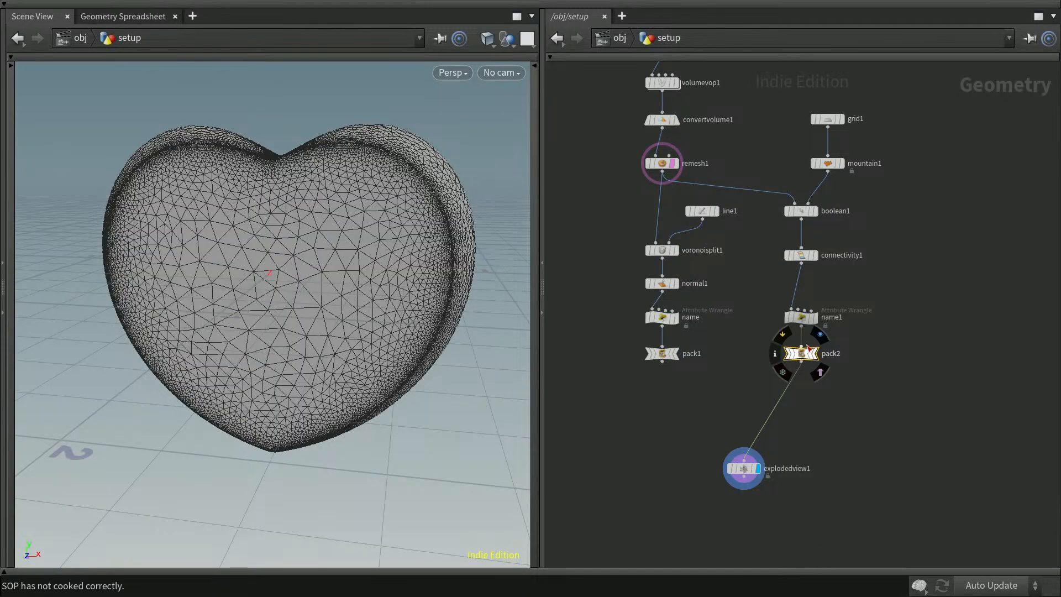
pyautogui.click(127, 18)
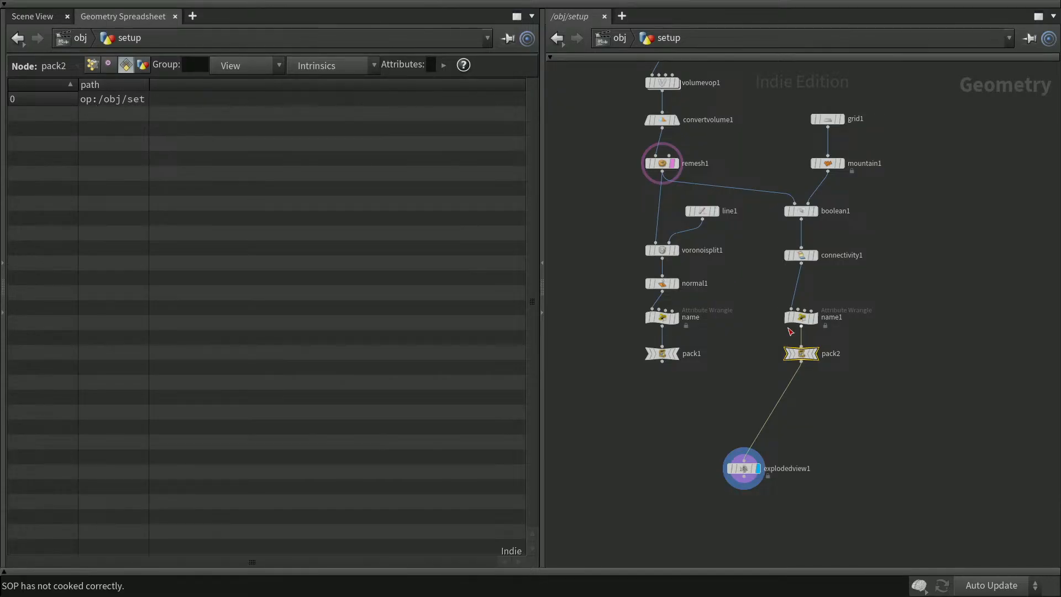
pyautogui.moveTo(806, 362)
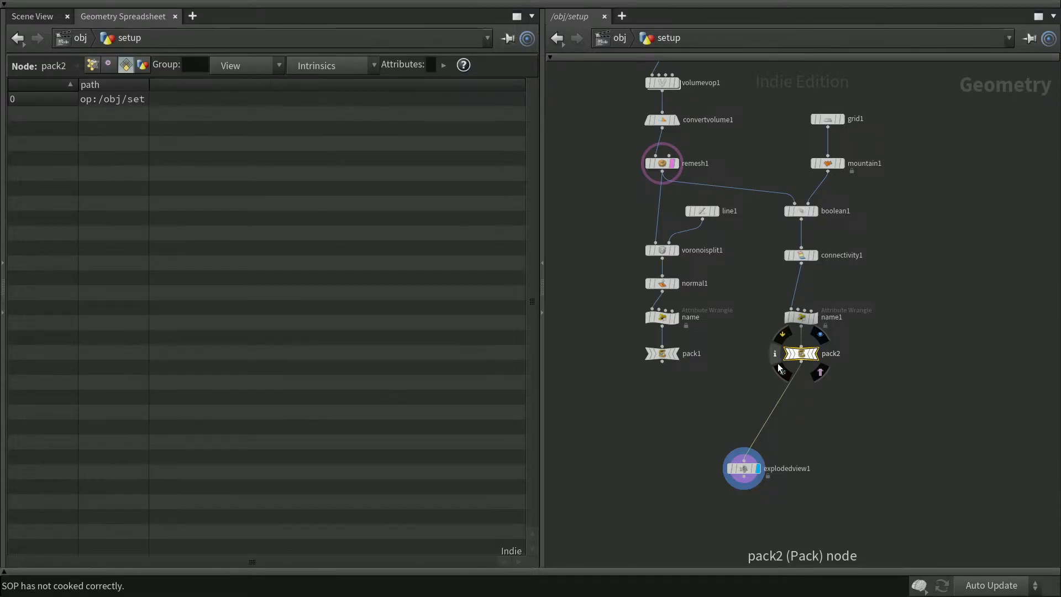
pyautogui.press('p')
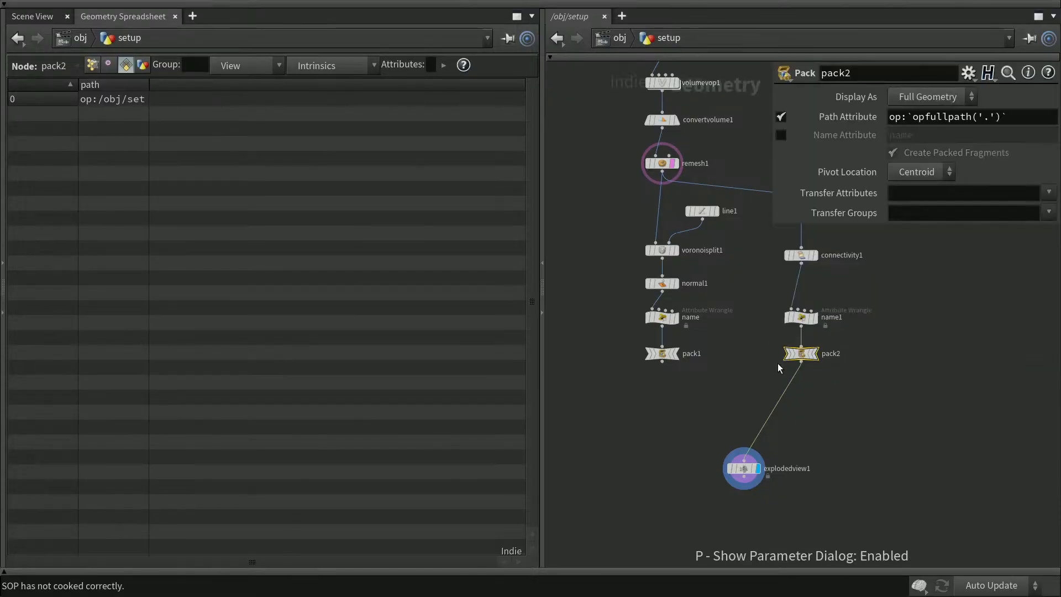
pyautogui.click(781, 134)
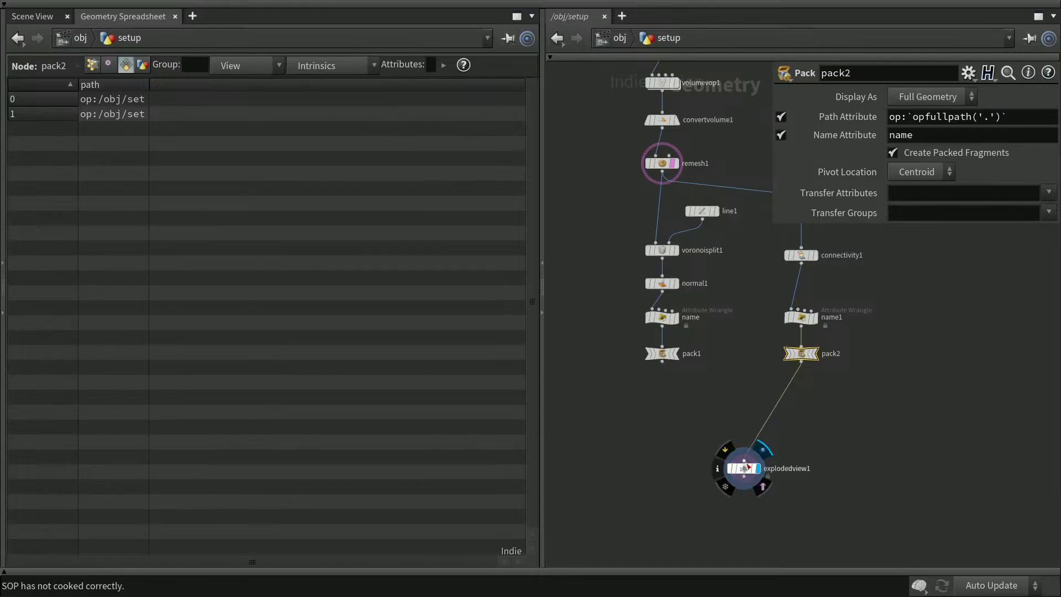
# - Examine the exploded heart halves in the scene and close pack2's parameters
pyautogui.click(49, 15)
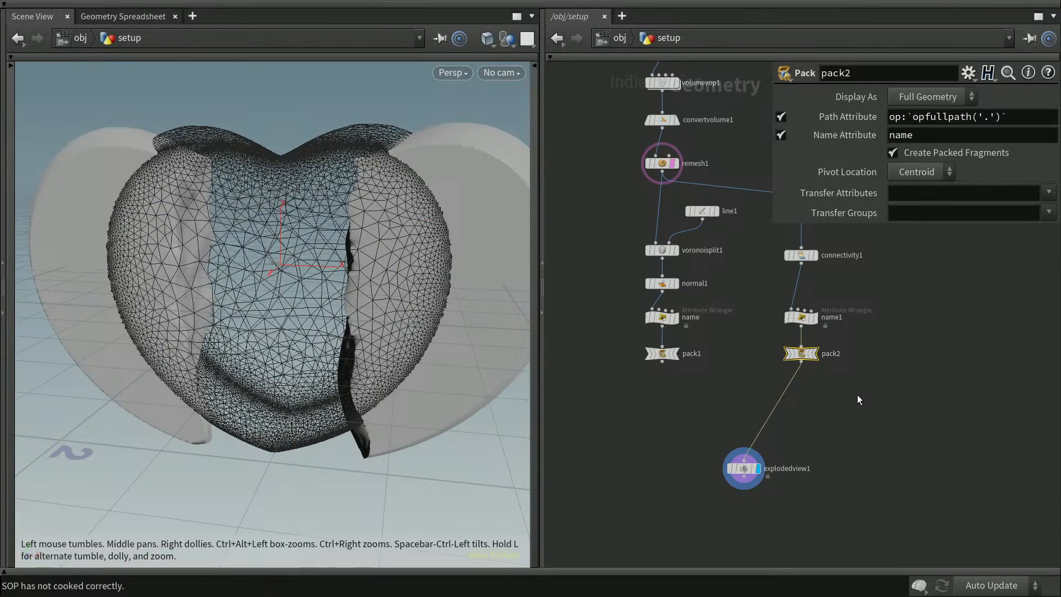
pyautogui.moveTo(857, 394); pyautogui.dragTo(841, 381, button='middle')
pyautogui.moveTo(348, 372)
pyautogui.mouseDown()
pyautogui.moveTo(426, 347)
pyautogui.moveTo(372, 339)
pyautogui.moveTo(346, 351)
pyautogui.moveTo(328, 293)
pyautogui.moveTo(327, 359)
pyautogui.moveTo(379, 440)
pyautogui.moveTo(374, 467)
pyautogui.moveTo(356, 321)
pyautogui.moveTo(350, 364)
pyautogui.mouseUp()
pyautogui.moveTo(931, 330); pyautogui.dragTo(908, 394, button='middle')
pyautogui.click(710, 335)
pyautogui.press('p')
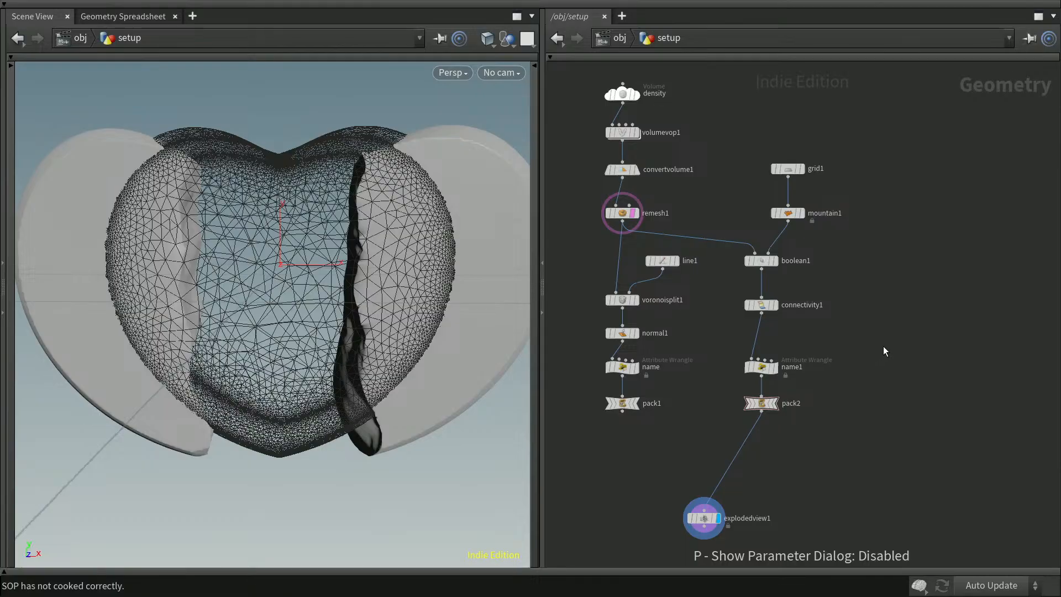
# - Insert a Normal node on the wire between boolean1 and connectivity1
pyautogui.press('Tab')
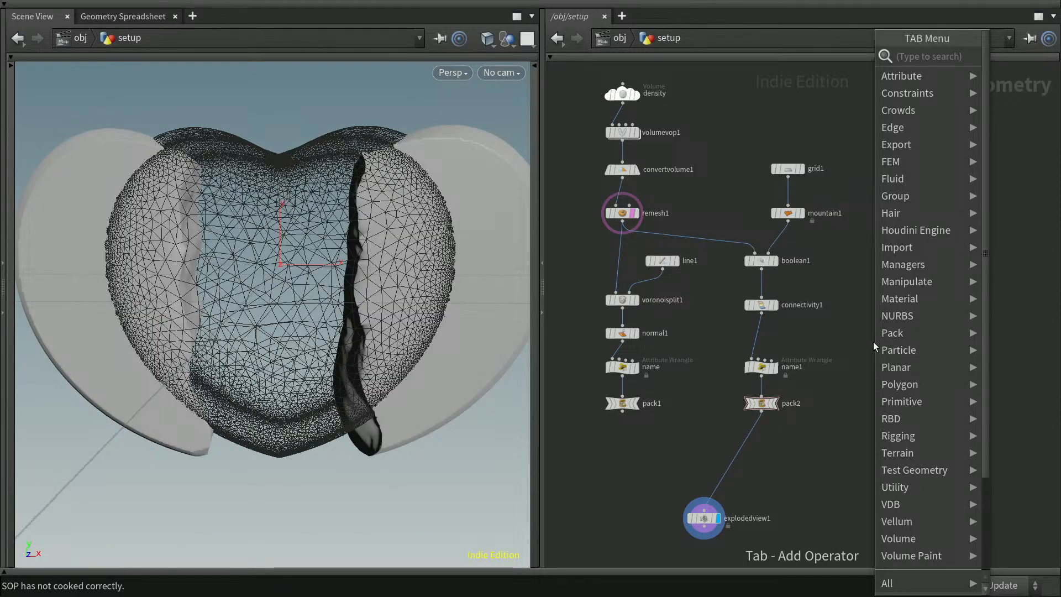
pyautogui.write('normal')
pyautogui.press('Return')
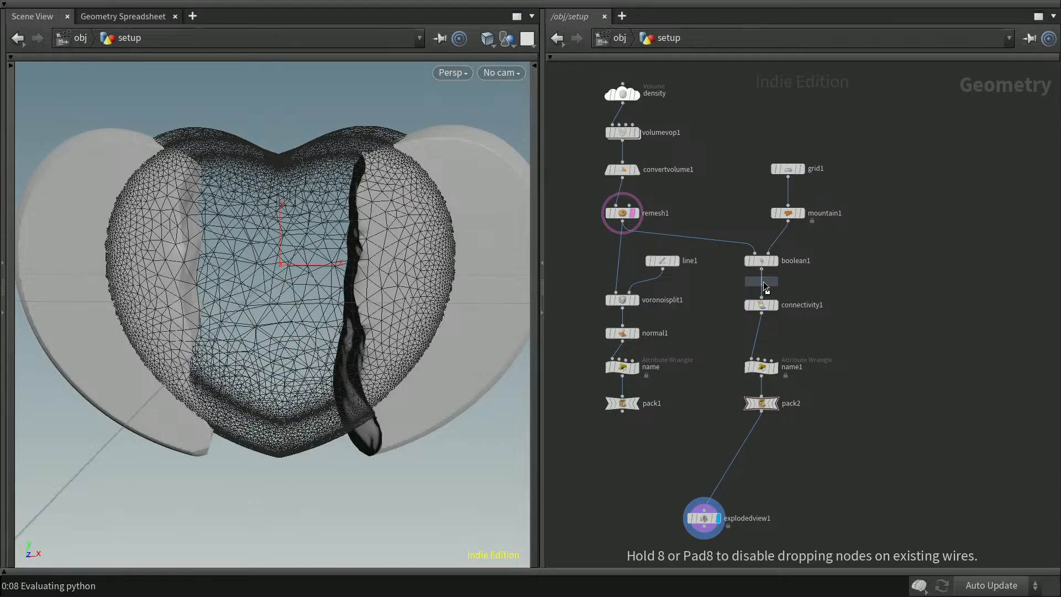
pyautogui.click(763, 282)
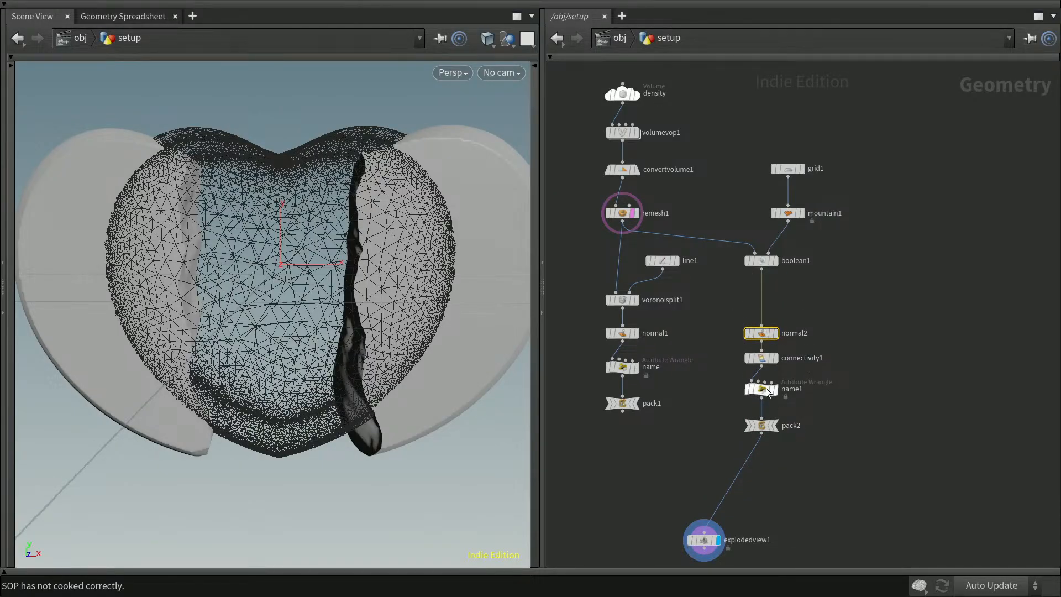
# - Tidy the network by moving both name wrangles and their Pack nodes down in aligned rows and spacing connectivity1 below normal2
pyautogui.moveTo(594, 348); pyautogui.dragTo(666, 454)
pyautogui.moveTo(625, 373); pyautogui.dragTo(624, 395)
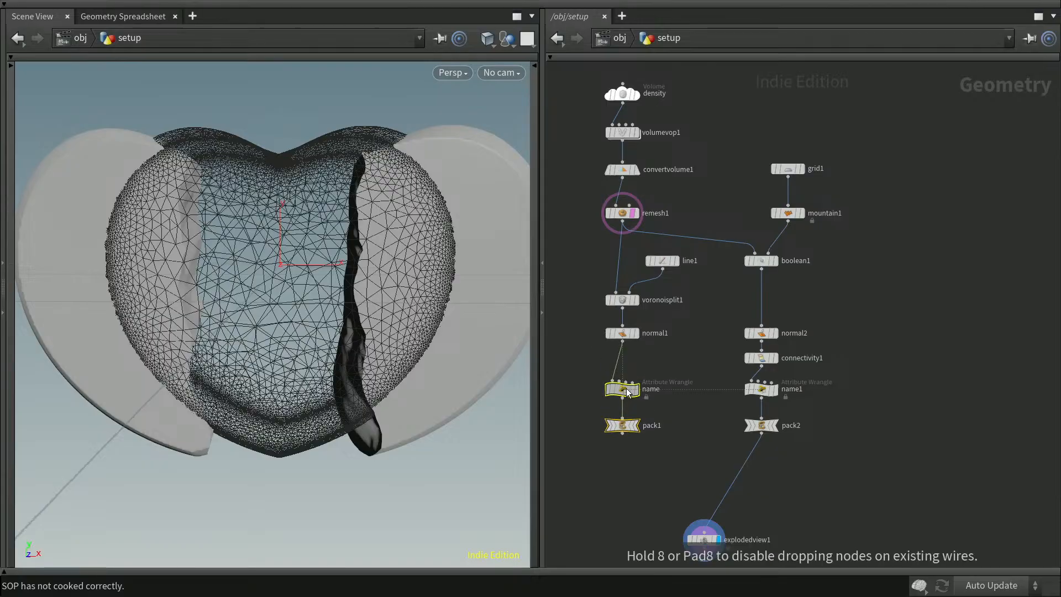
pyautogui.moveTo(844, 463); pyautogui.dragTo(624, 413)
pyautogui.click(856, 386)
pyautogui.moveTo(763, 358); pyautogui.dragTo(763, 371)
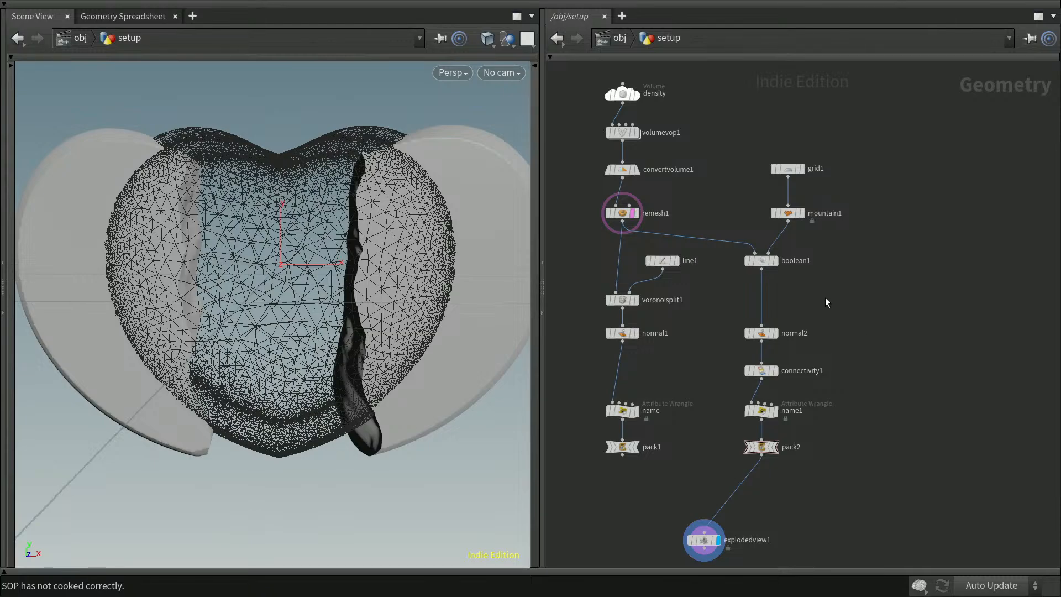
# - Bypass normal2 and re-enable it to compare the shading, and examine the noisy cut on the exploded heart halves
pyautogui.moveTo(770, 340)
pyautogui.click(748, 335)
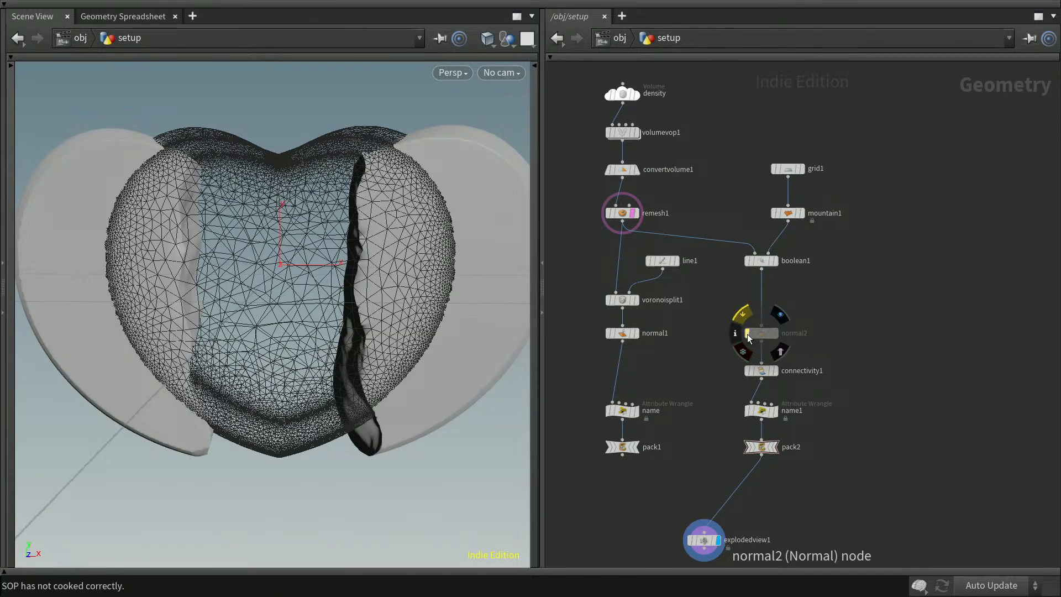
pyautogui.click(747, 333)
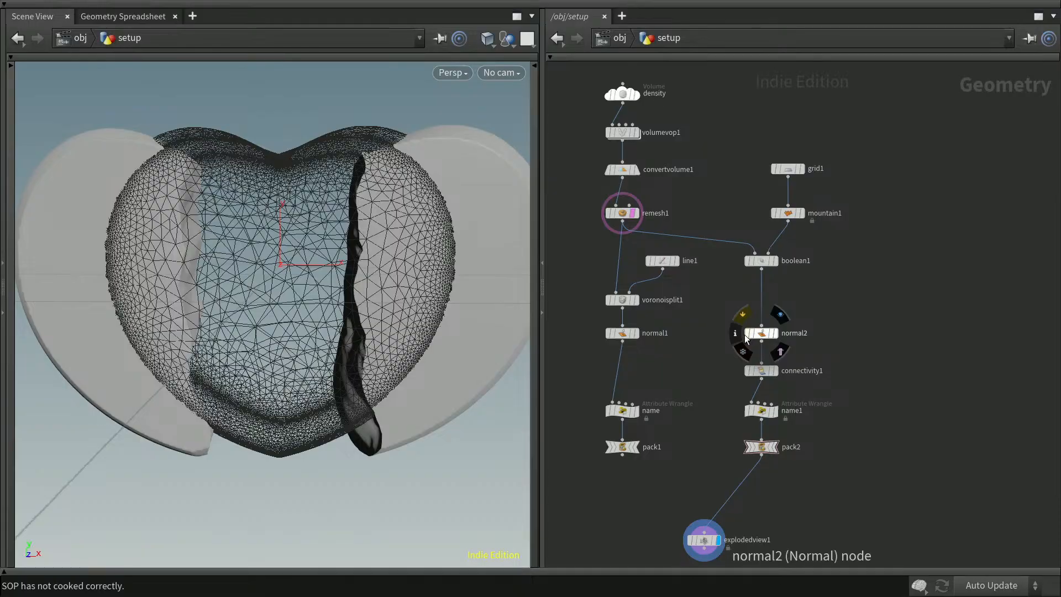
pyautogui.moveTo(384, 406); pyautogui.dragTo(406, 423)
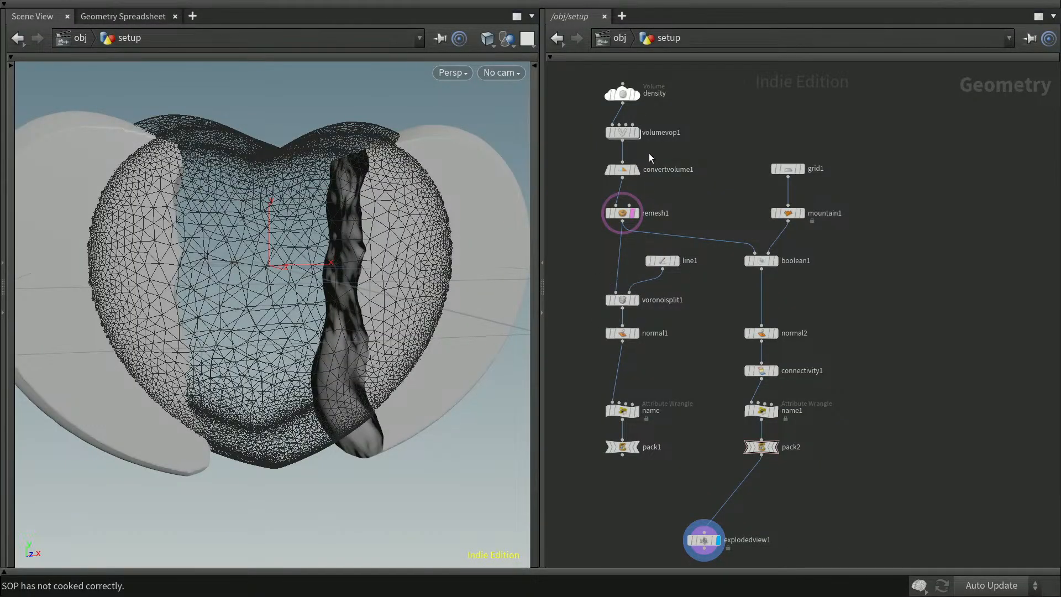
pyautogui.click(787, 213)
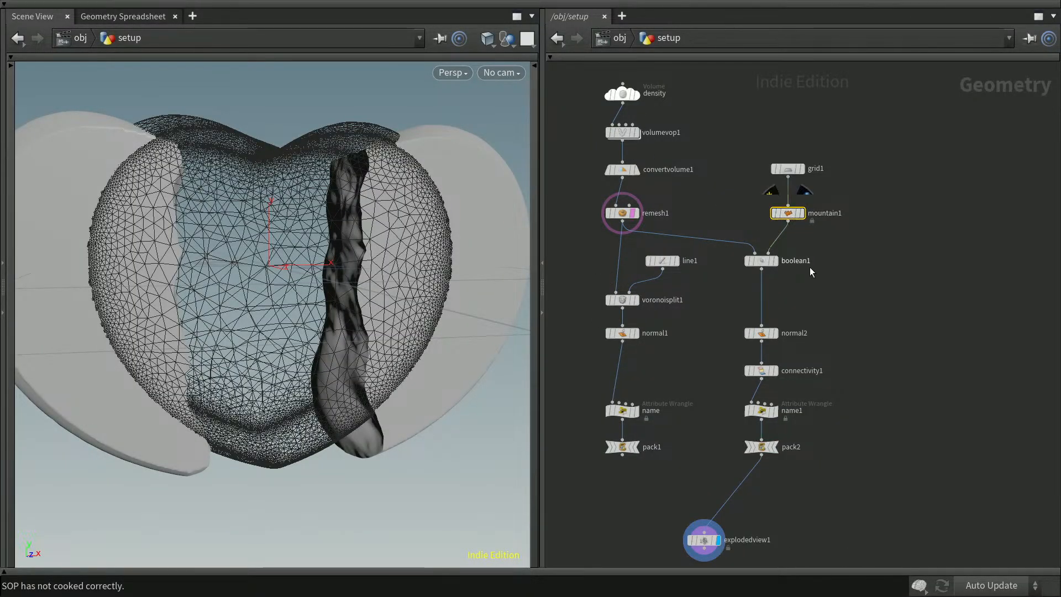
pyautogui.click(943, 327)
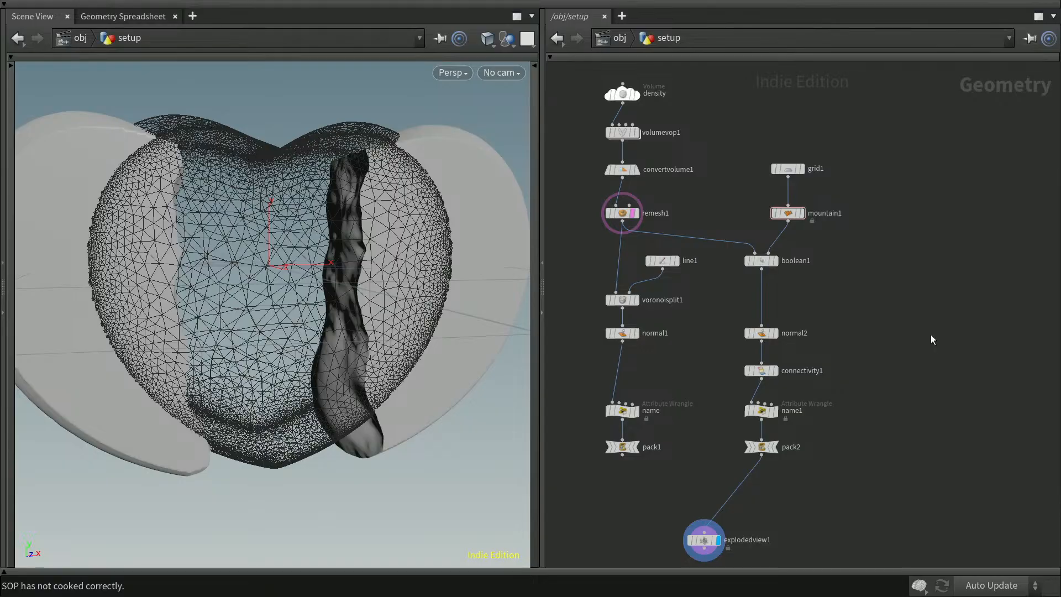
# - Rewire explodedview1 from pack2 to pack1 to view the Voronoi Split version of the heart exploded
pyautogui.moveTo(835, 461); pyautogui.dragTo(852, 412, button='middle')
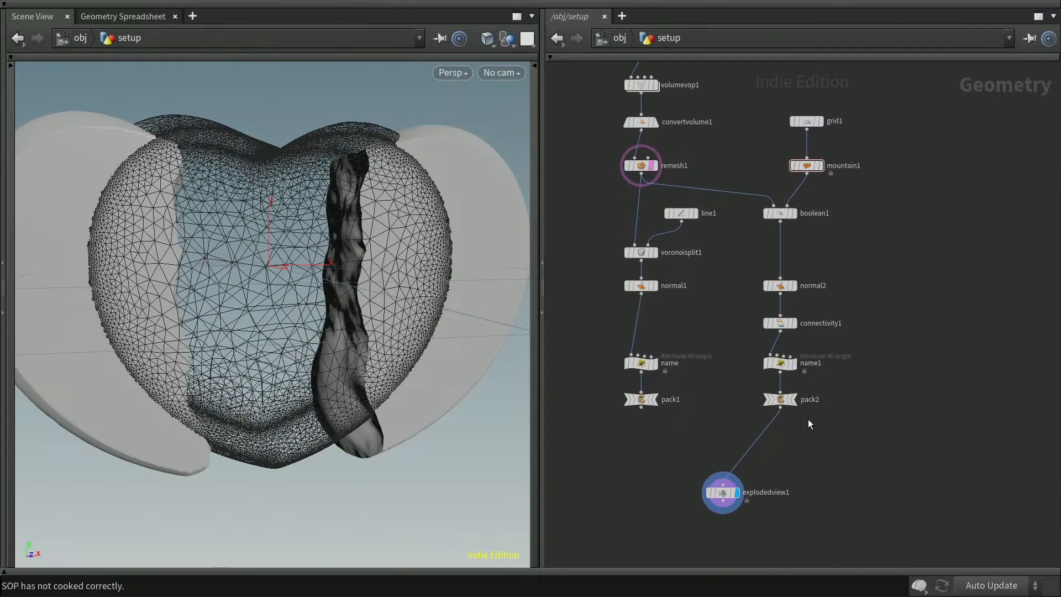
pyautogui.click(641, 407)
pyautogui.click(722, 481)
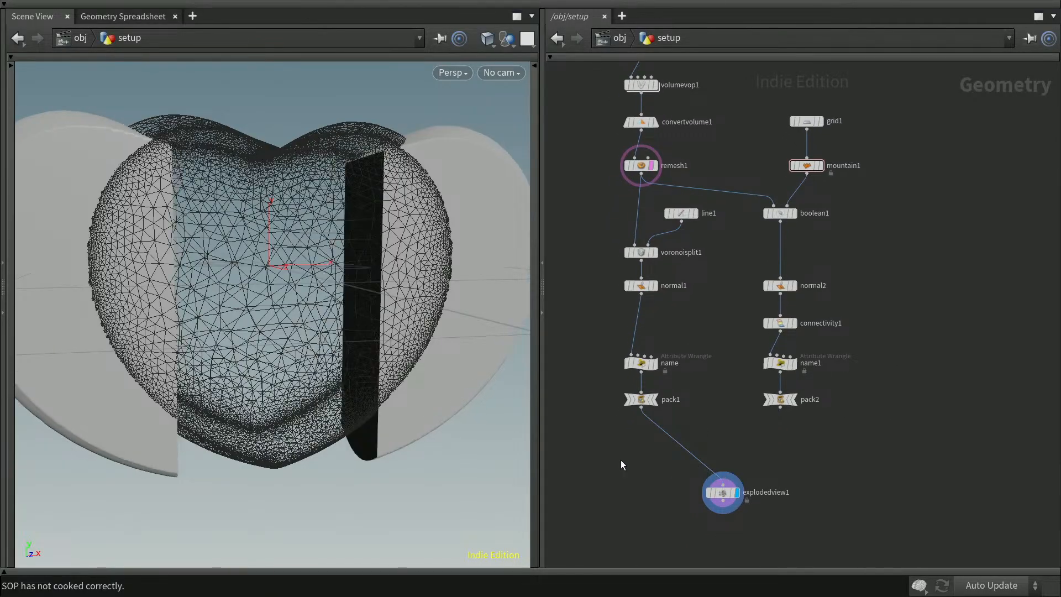
# - Connect explodedview1 to pack2 again for the noisy Boolean version and save the scene file
pyautogui.click(780, 408)
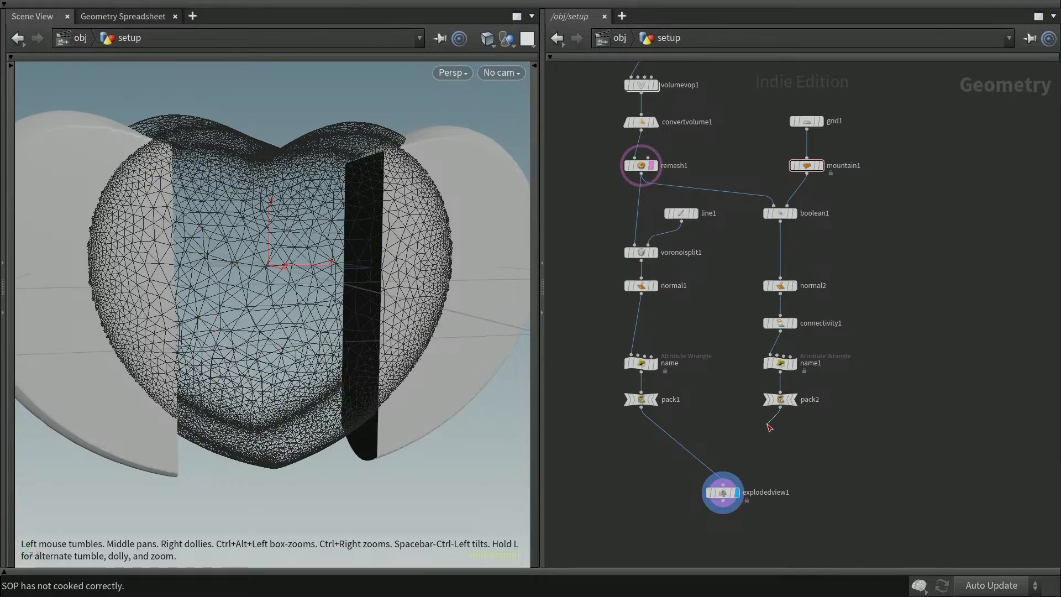
pyautogui.click(723, 481)
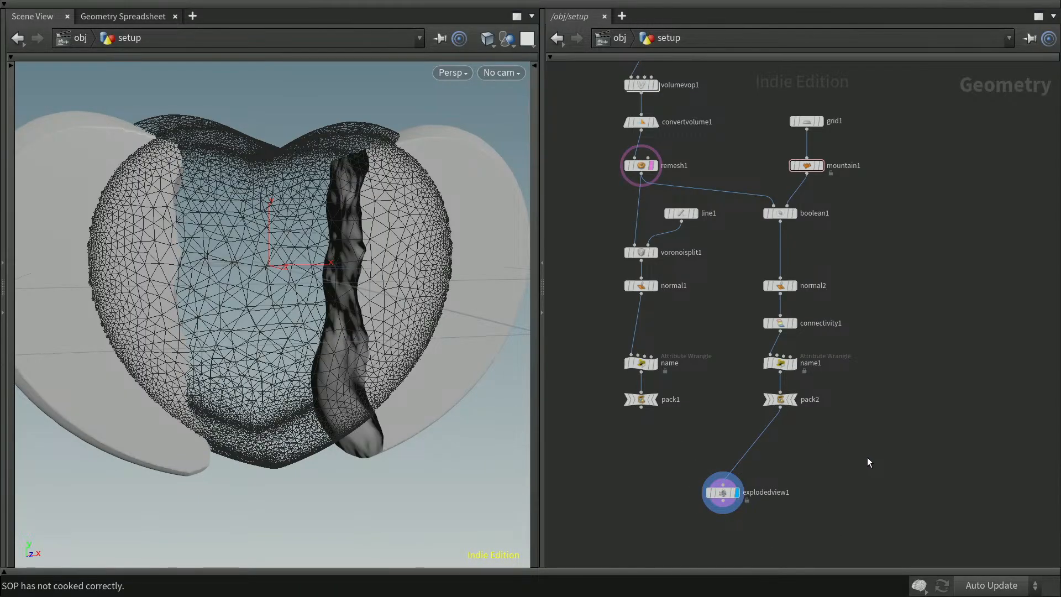
pyautogui.hotkey('ctrl', 's')
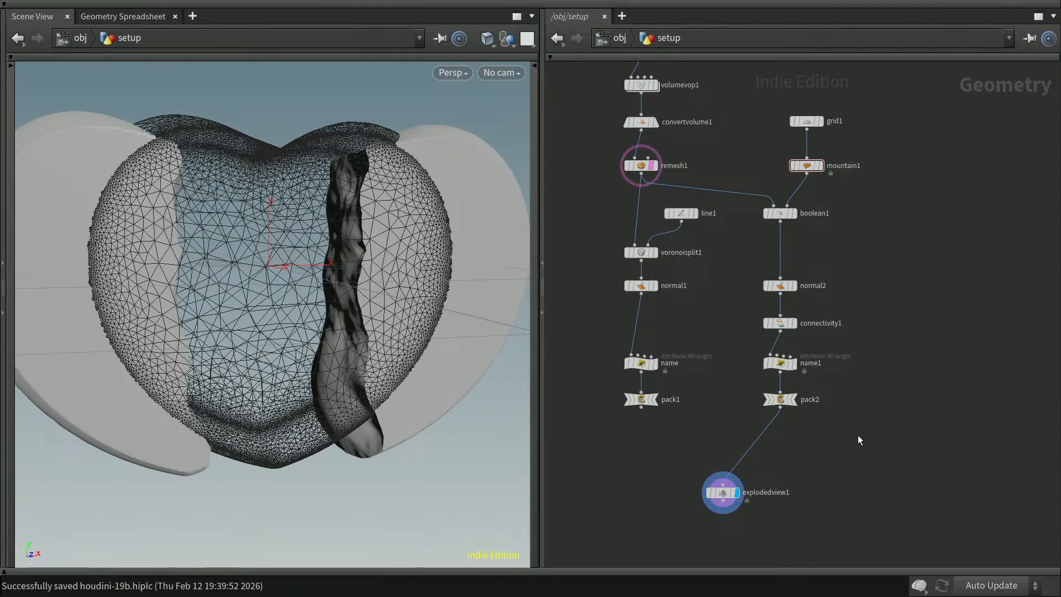